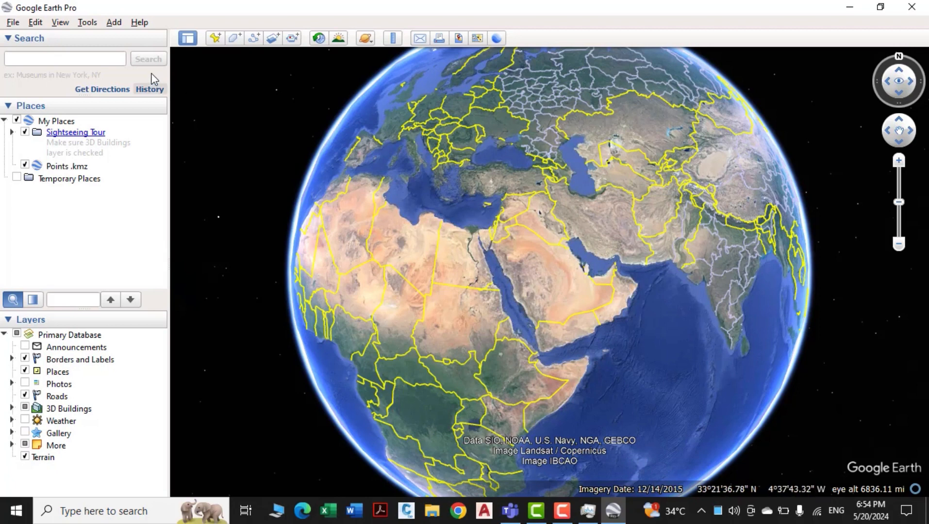
# - Open the file 5-20-24.kmz from the D: drive
pyautogui.click(12, 22)
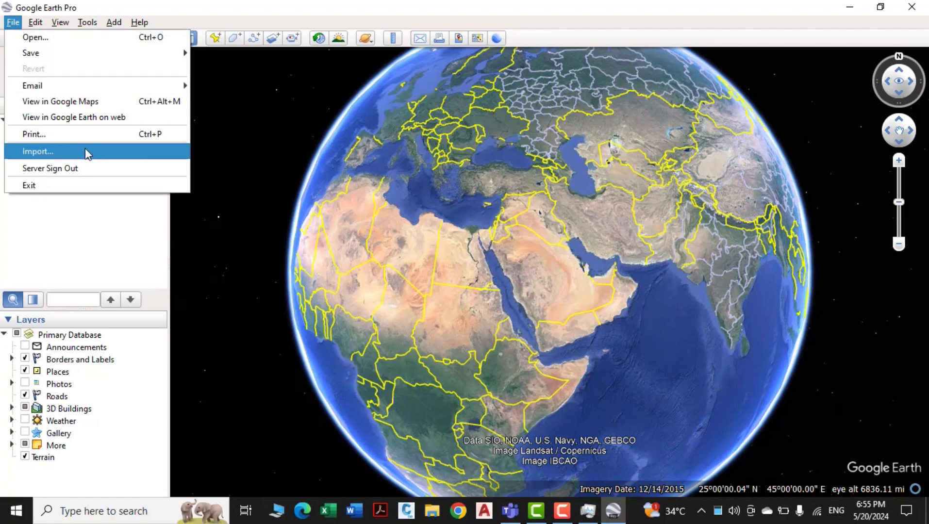
pyautogui.click(10, 24)
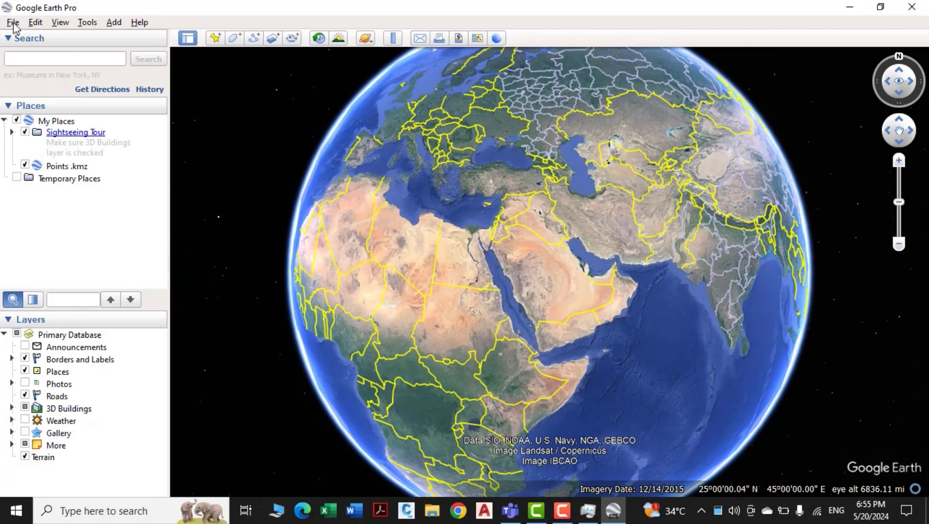
pyautogui.click(13, 24)
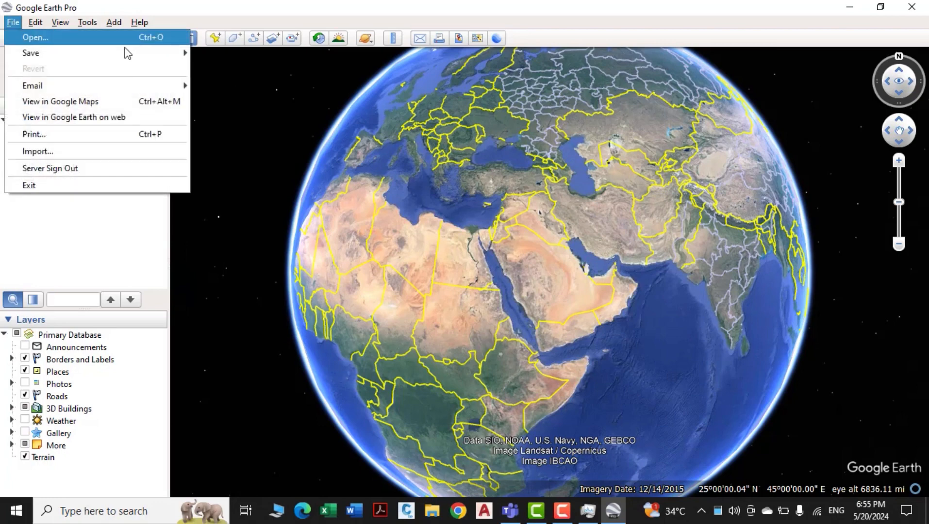
pyautogui.click(337, 261)
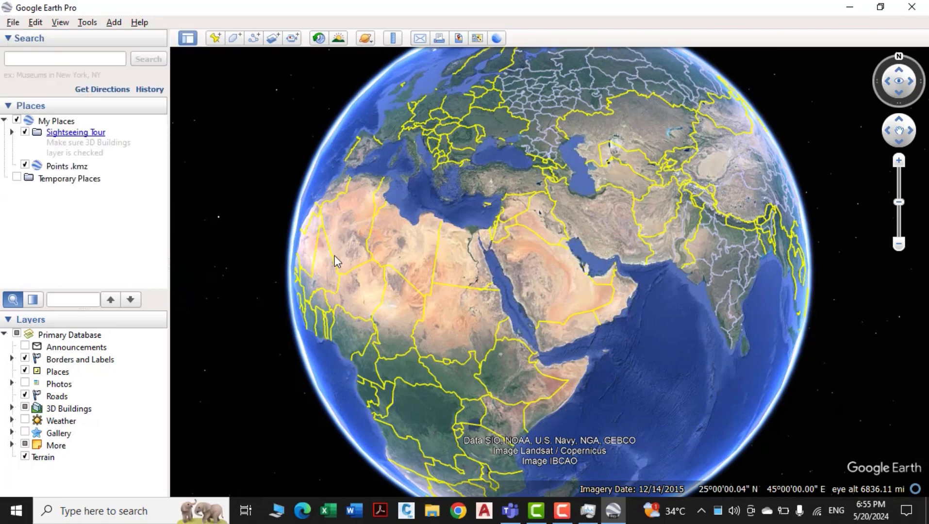
pyautogui.hotkey('ctrl', 'o')
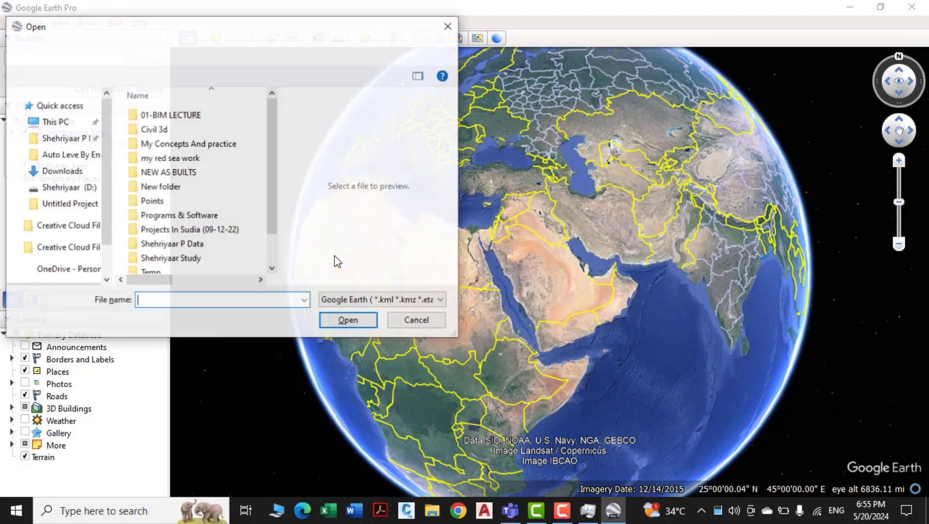
pyautogui.scroll(-1, 167, 223)
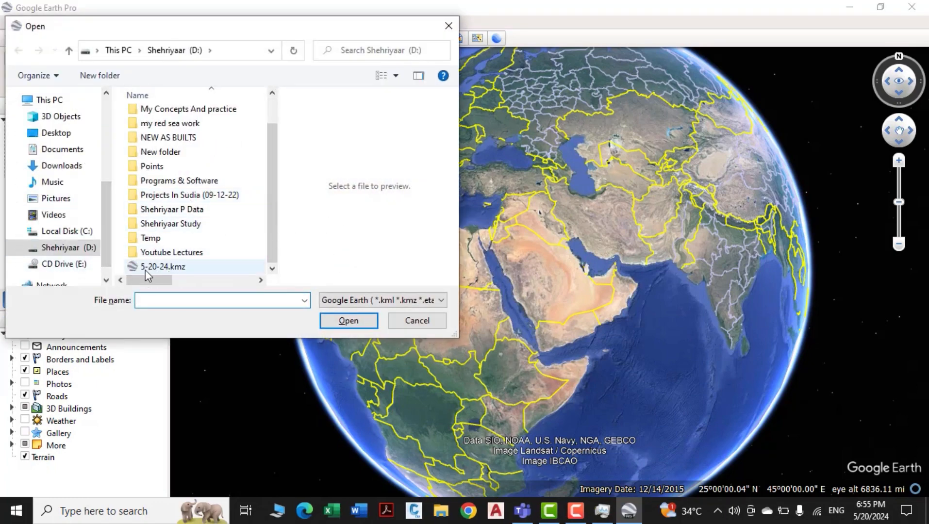
pyautogui.click(162, 269)
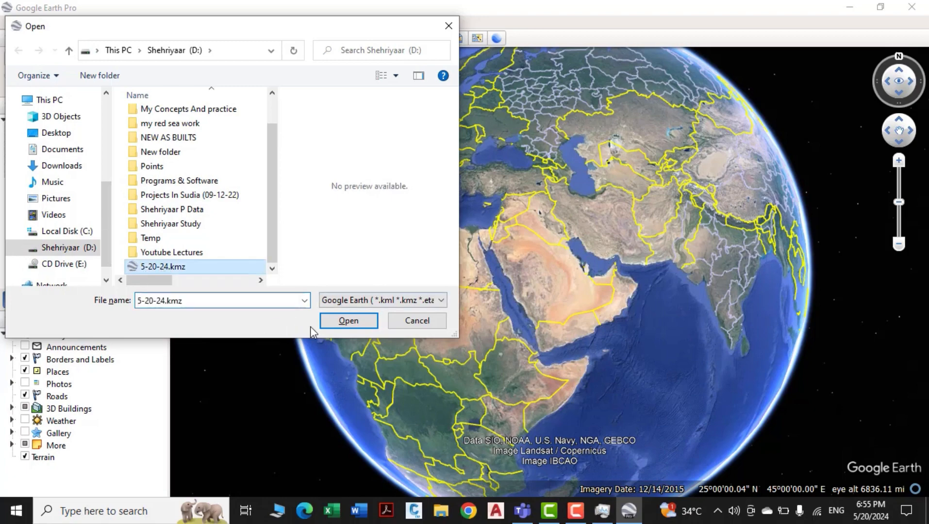
pyautogui.click(348, 321)
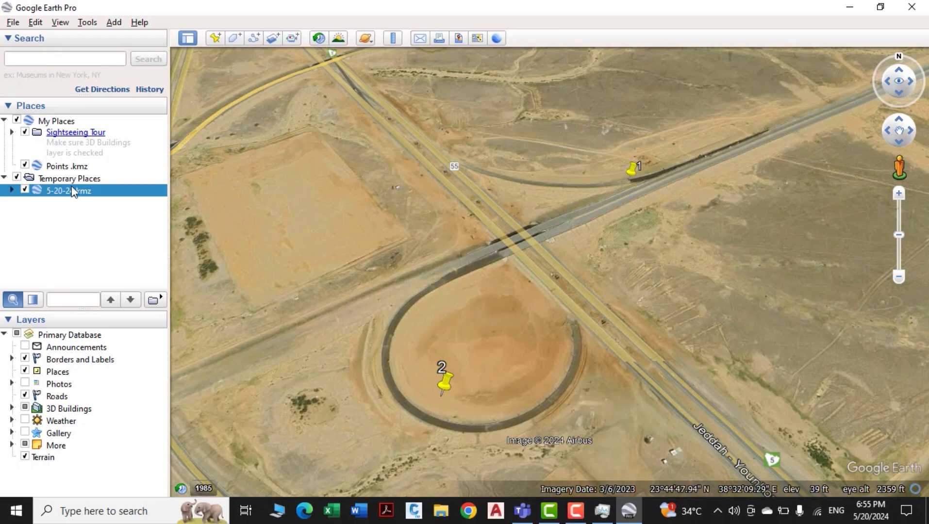
# - Create a new folder named Ramp under Temporary Places
pyautogui.click(93, 178)
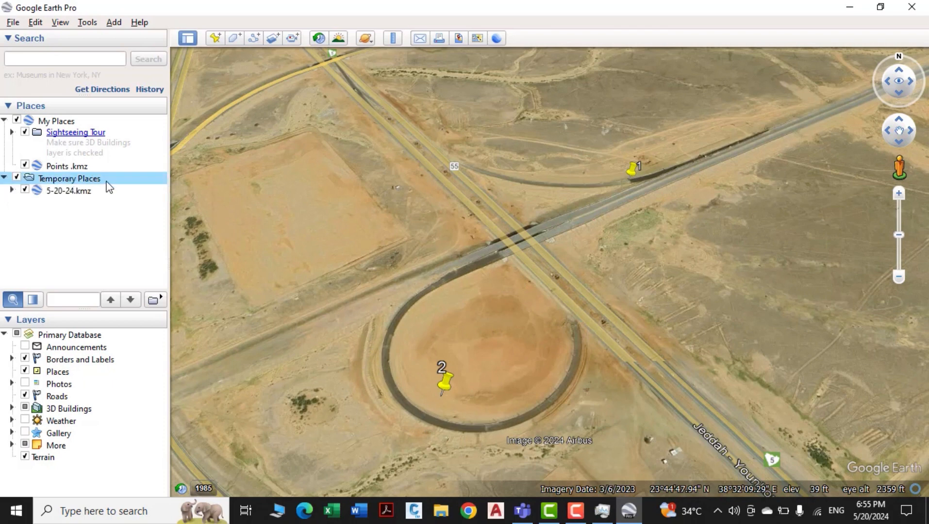
pyautogui.rightClick(109, 187)
pyautogui.moveTo(167, 183)
pyautogui.click(225, 184)
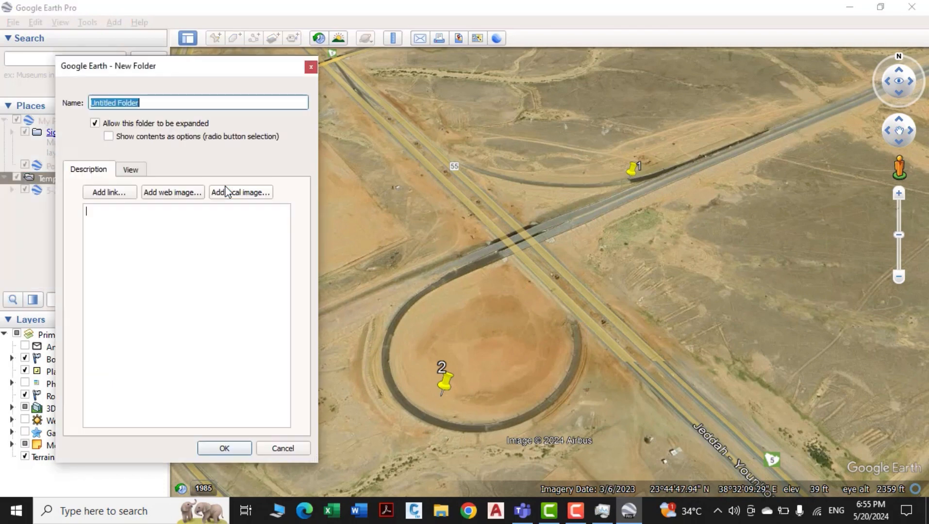
pyautogui.write('Ramp')
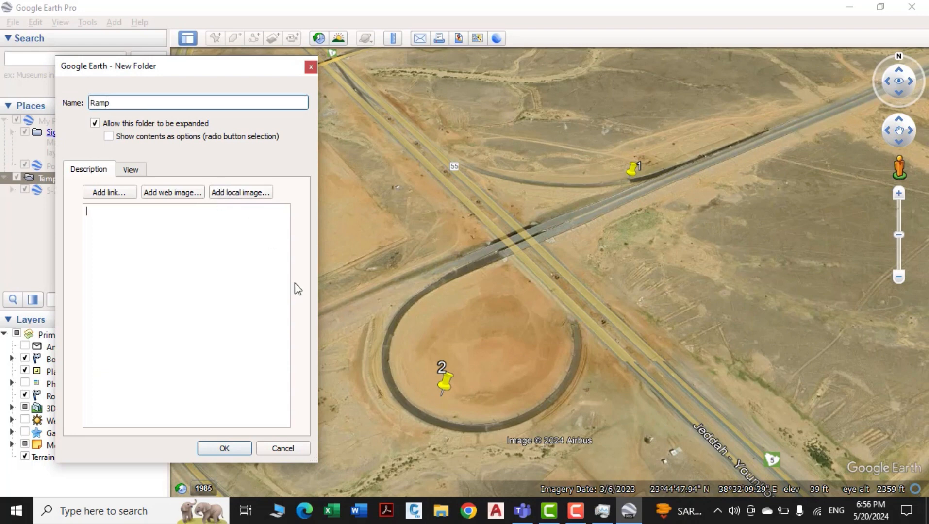
pyautogui.click(228, 449)
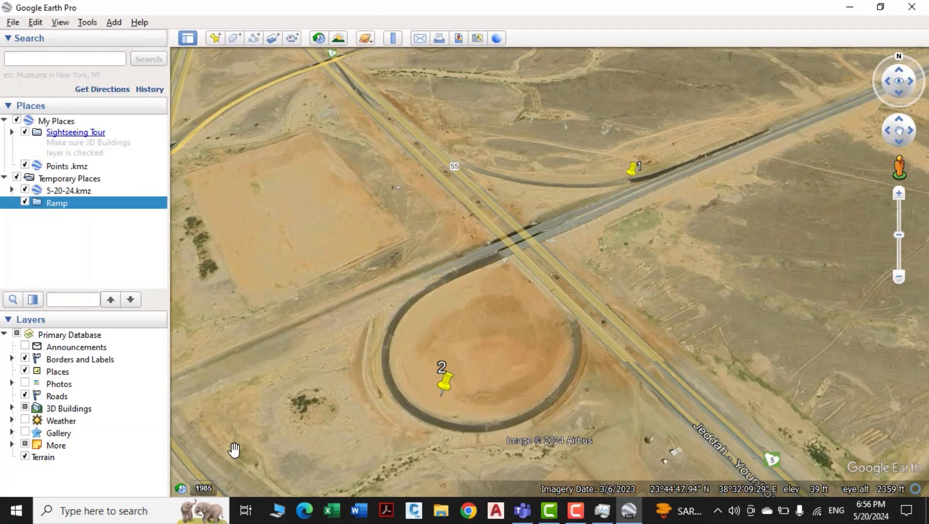
pyautogui.doubleClick(51, 204)
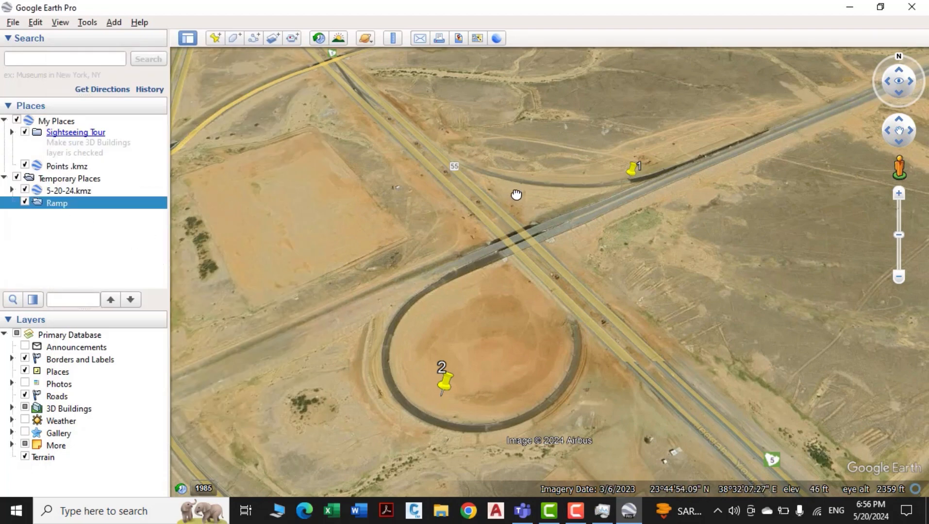
# - Add a new path named "C.l Ramp" to the Ramp folder
pyautogui.moveTo(510, 201); pyautogui.dragTo(444, 299)
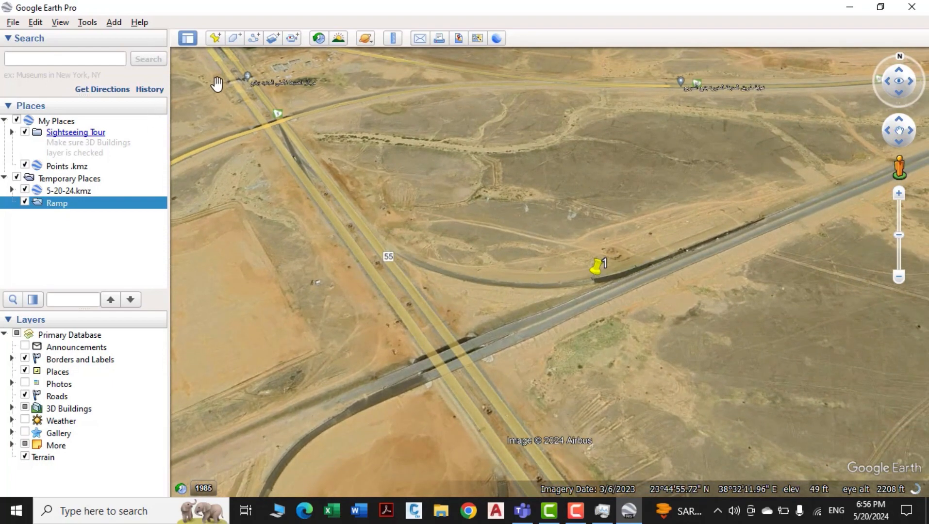
pyautogui.moveTo(460, 271); pyautogui.dragTo(439, 317)
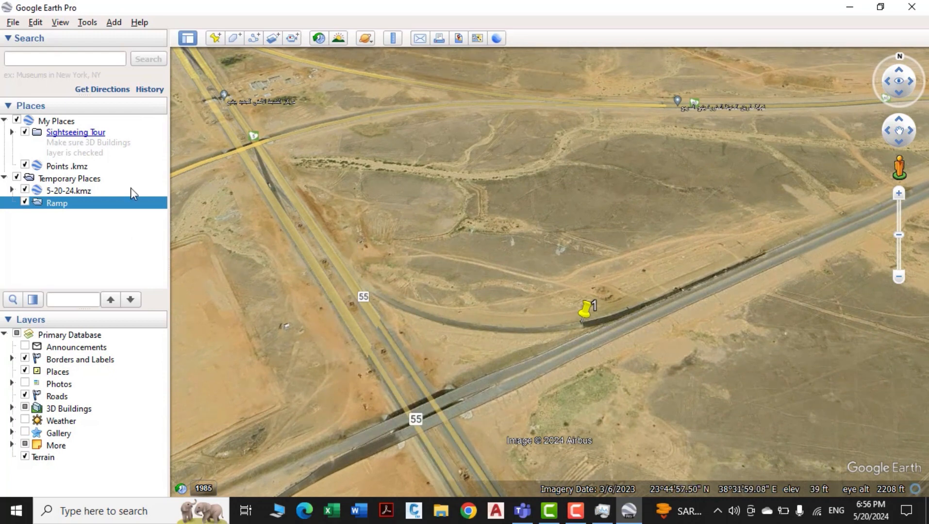
pyautogui.rightClick(59, 203)
pyautogui.moveTo(140, 210)
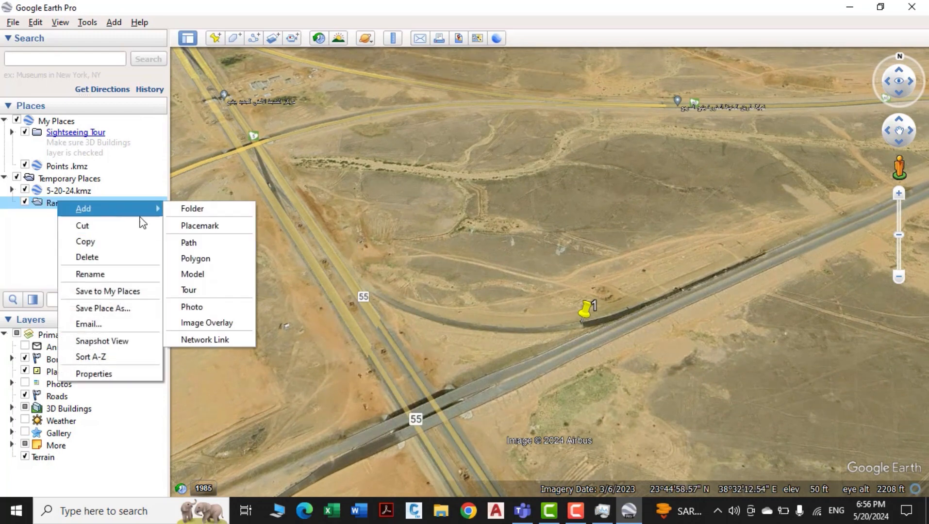
pyautogui.click(196, 242)
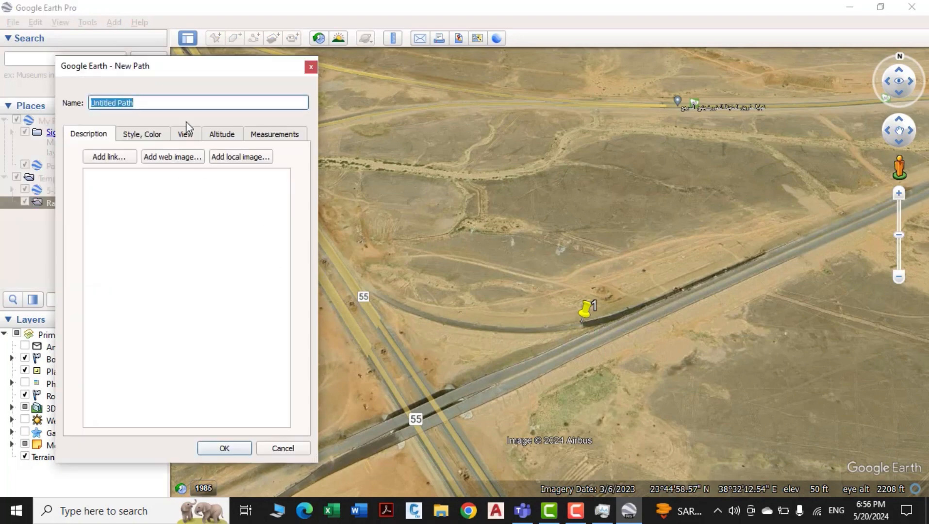
pyautogui.write('C.l Ramp')
pyautogui.click(174, 226)
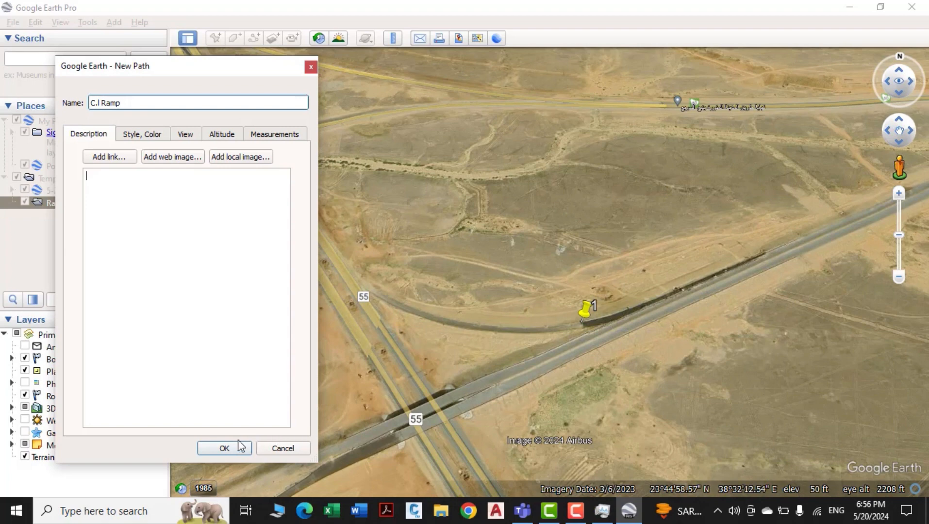
pyautogui.click(224, 448)
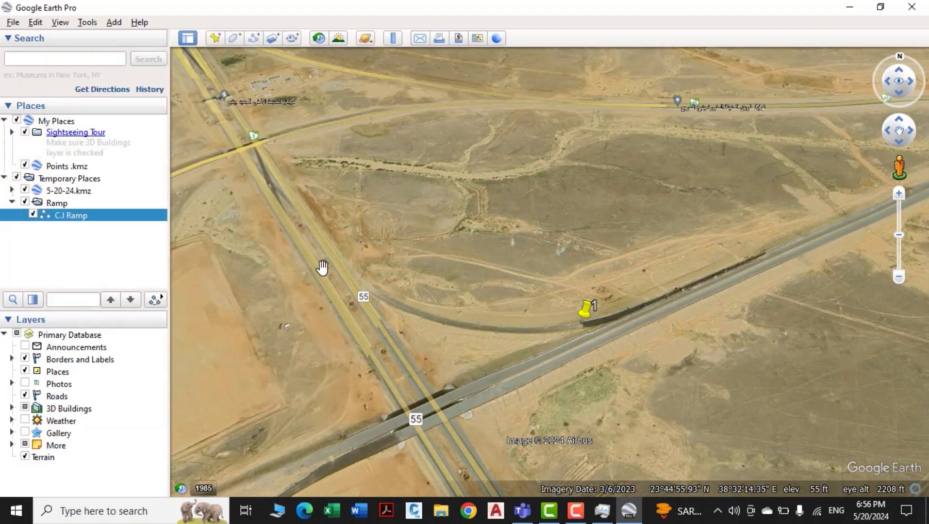
# - Open the C.l Ramp path for editing and place its first vertices westward along the ramp centreline, starting at placemark 1
pyautogui.rightClick(79, 222)
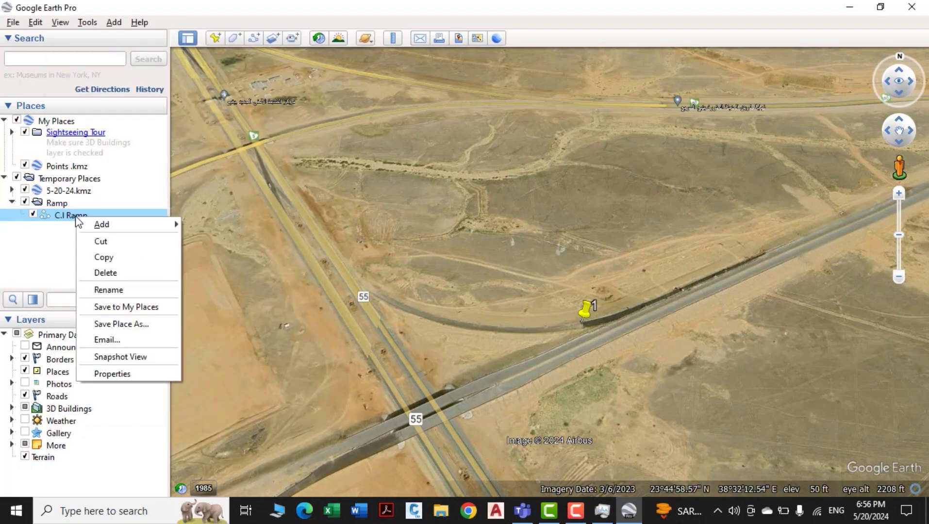
pyautogui.click(123, 373)
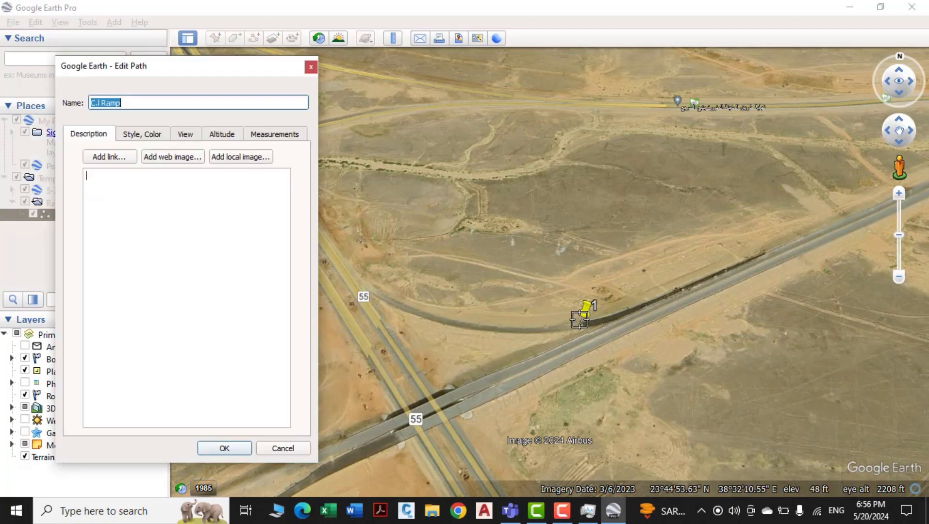
pyautogui.scroll(2, 585, 330)
pyautogui.scroll(3, 585, 329)
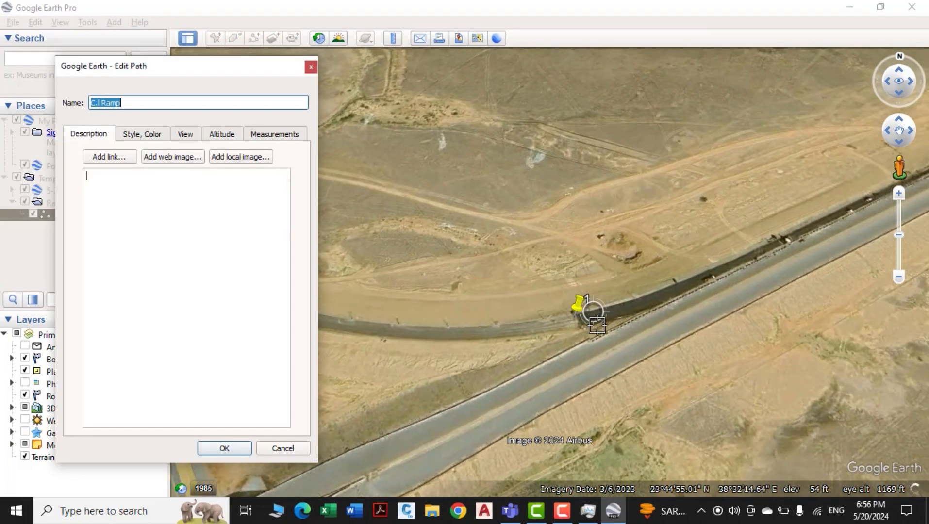
pyautogui.scroll(3, 598, 320)
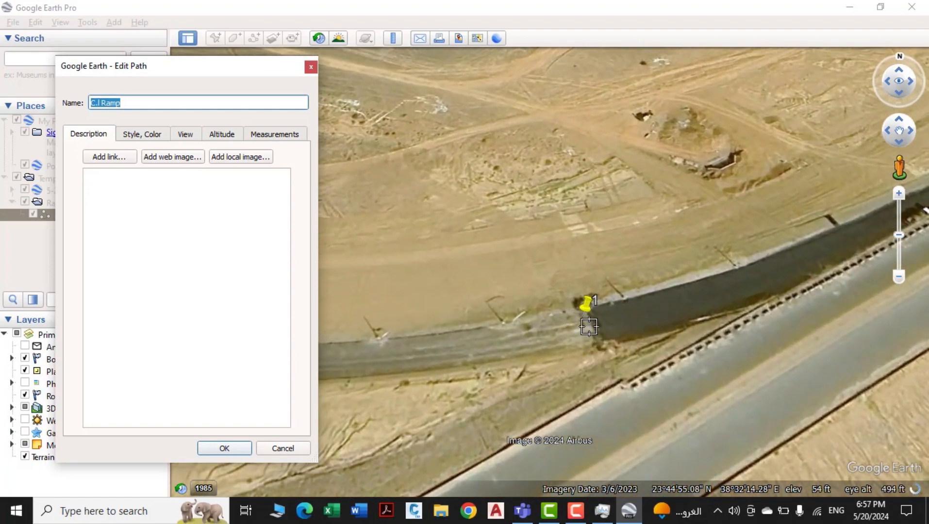
pyautogui.click(588, 324)
pyautogui.click(536, 334)
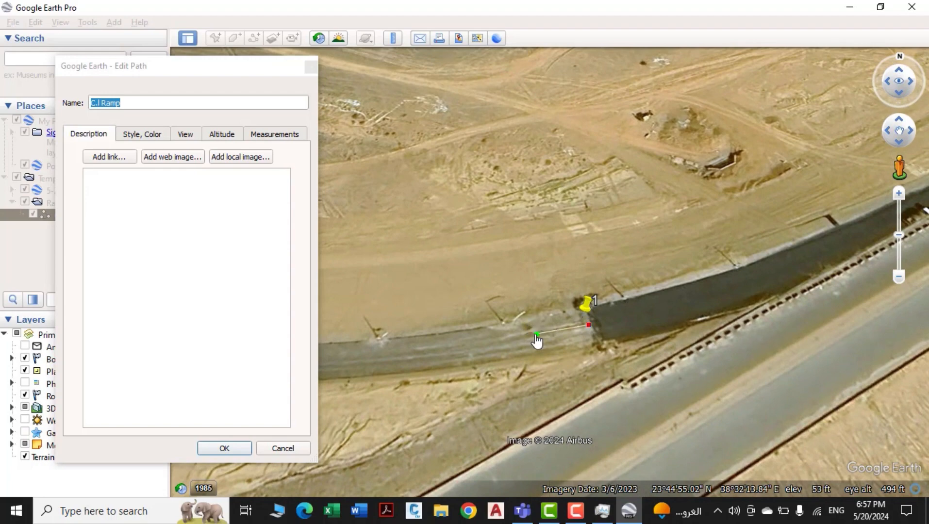
pyautogui.click(496, 342)
pyautogui.click(455, 348)
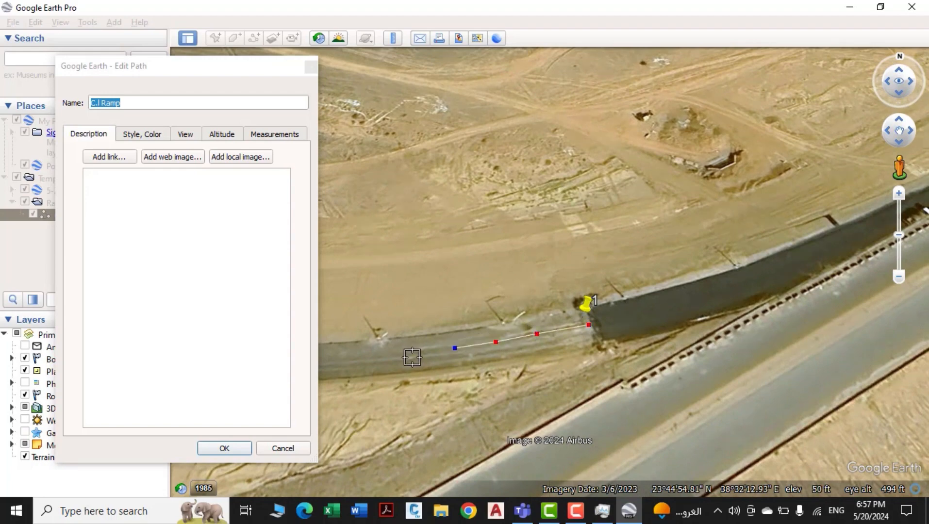
# - Extend the path westward with more vertices along the ramp and shift one middle vertex slightly west to smooth the curve
pyautogui.scroll(-5, 410, 356)
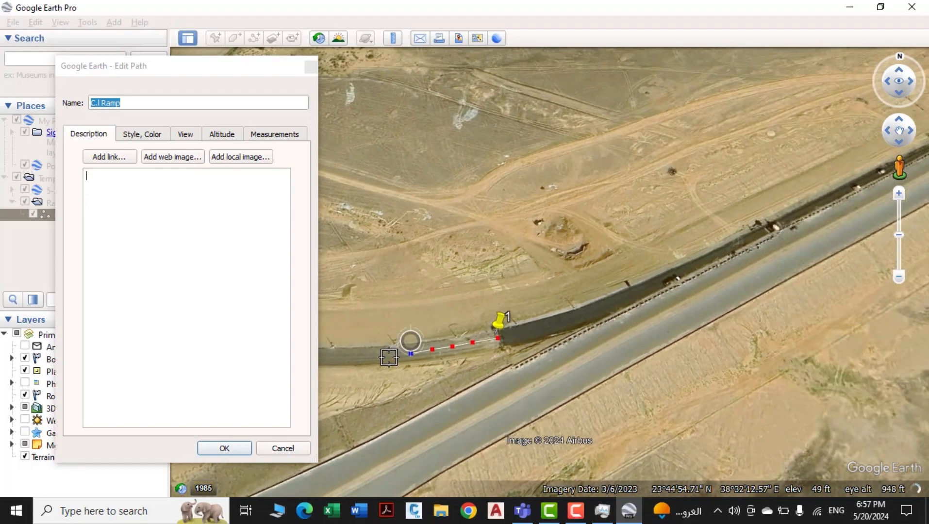
pyautogui.scroll(3, 391, 357)
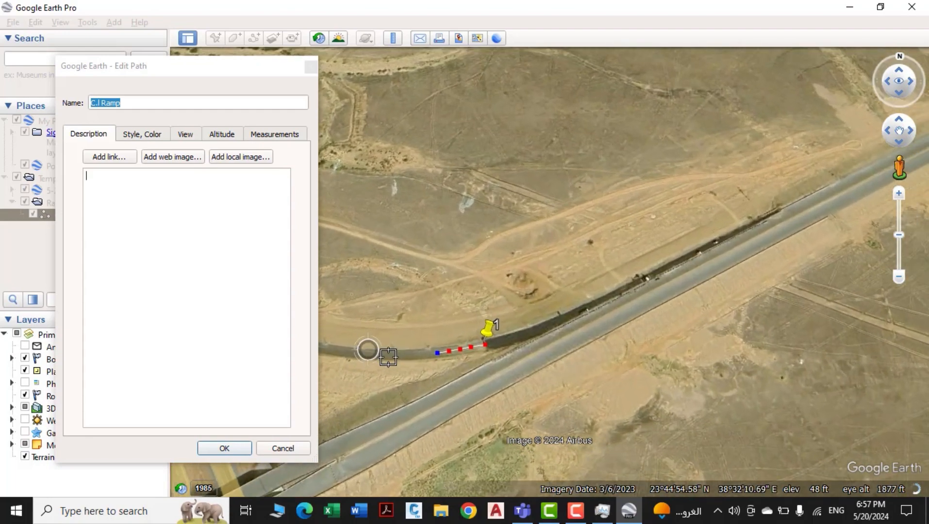
pyautogui.scroll(2, 380, 350)
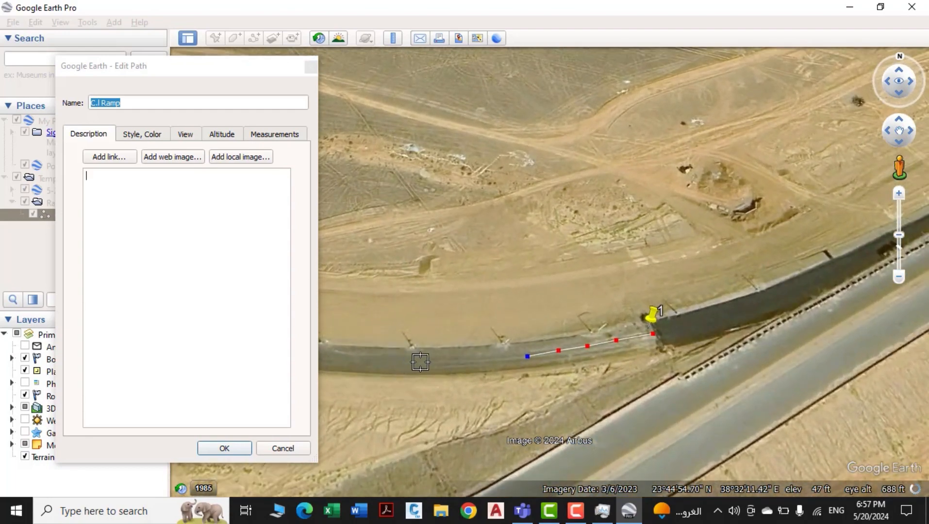
pyautogui.click(463, 362)
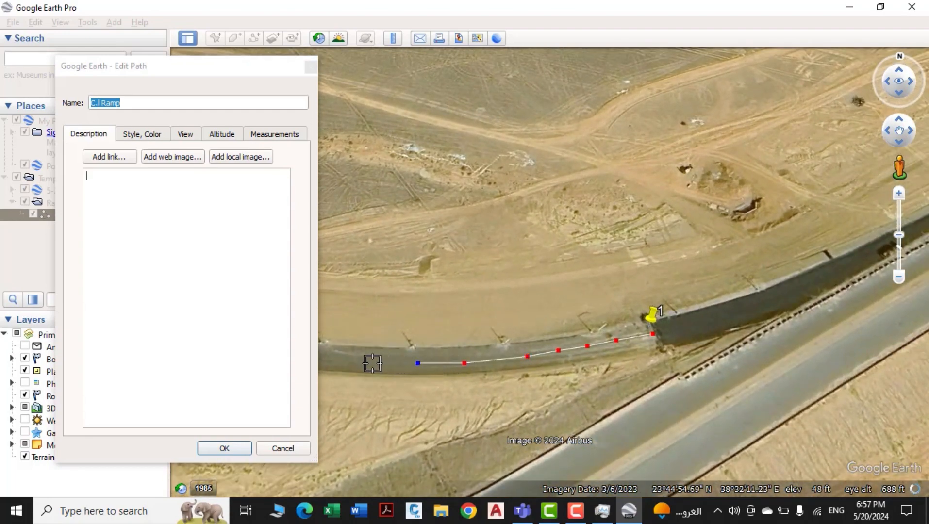
pyautogui.click(342, 363)
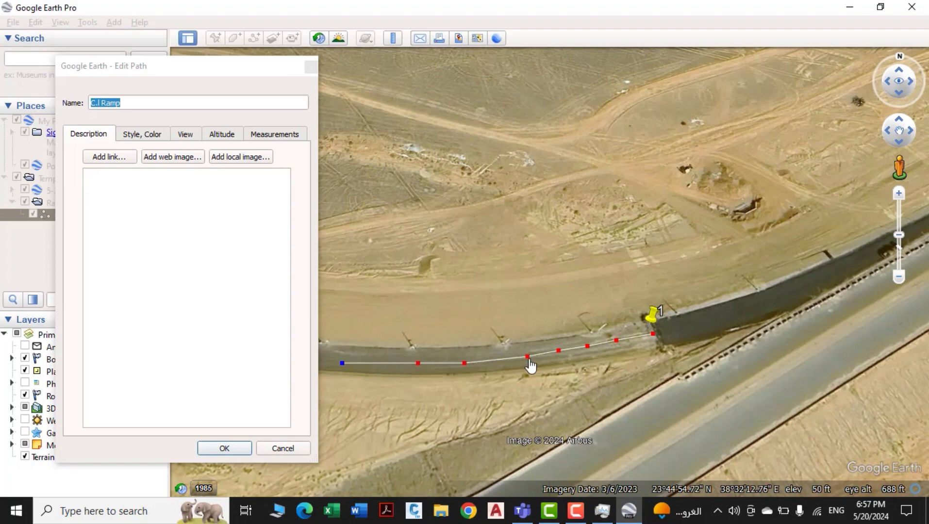
pyautogui.moveTo(528, 358); pyautogui.dragTo(516, 360)
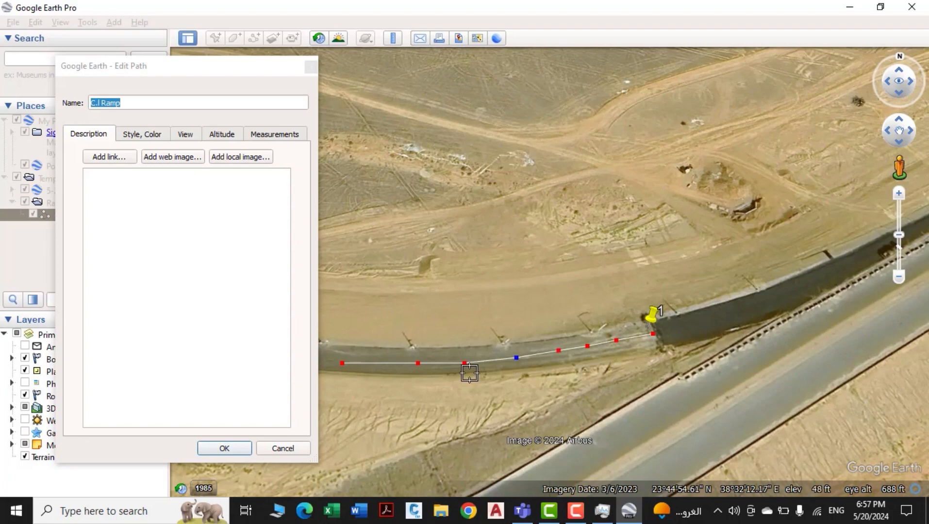
pyautogui.scroll(-5, 439, 362)
pyautogui.scroll(5, 394, 373)
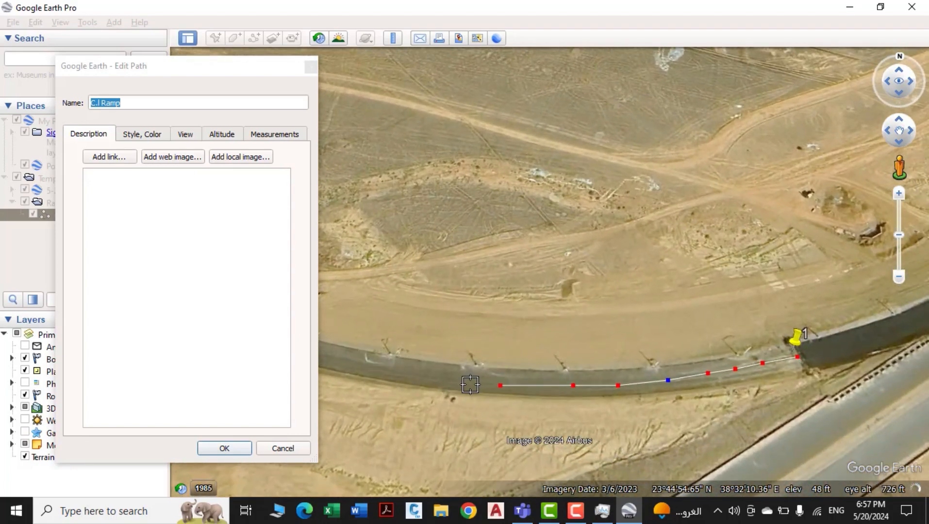
pyautogui.click(444, 380)
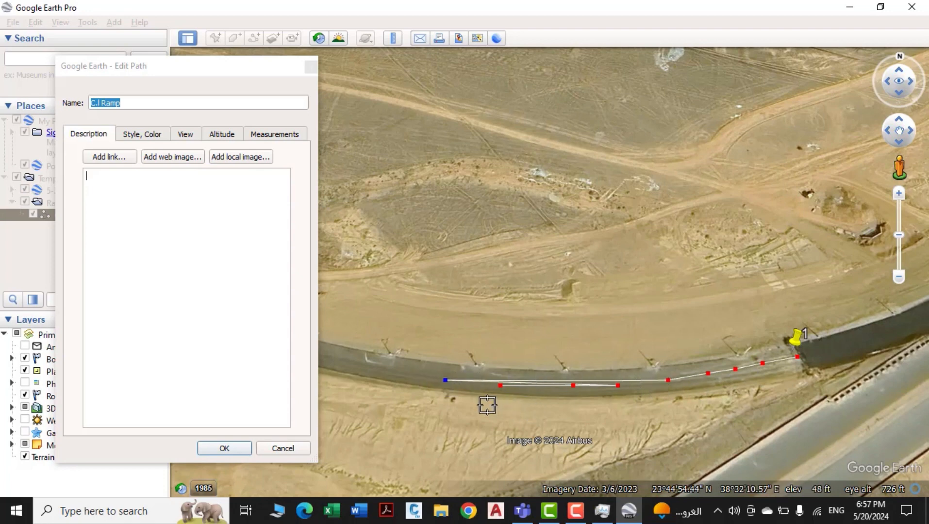
pyautogui.press('Delete')
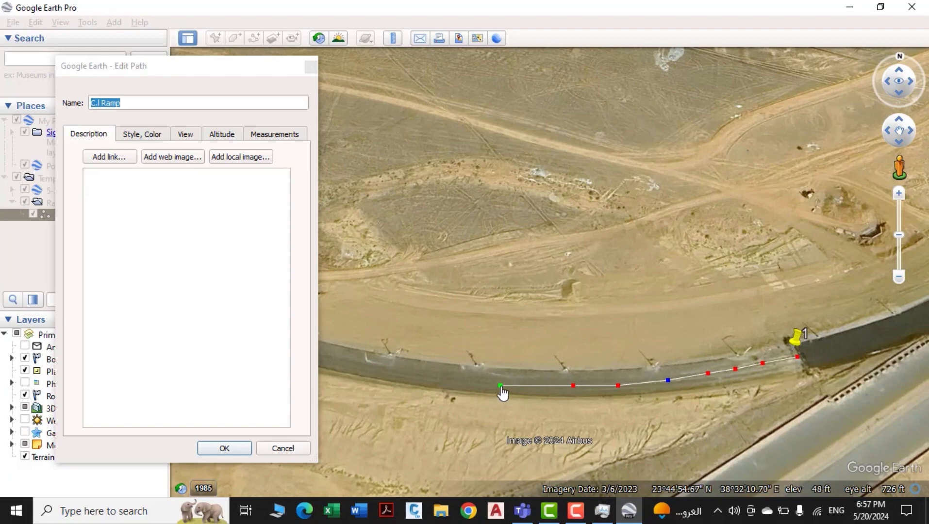
# - Extend the path from its western end vertex with more vertices westward along the ramp centreline
pyautogui.click(424, 376)
pyautogui.scroll(-5, 424, 379)
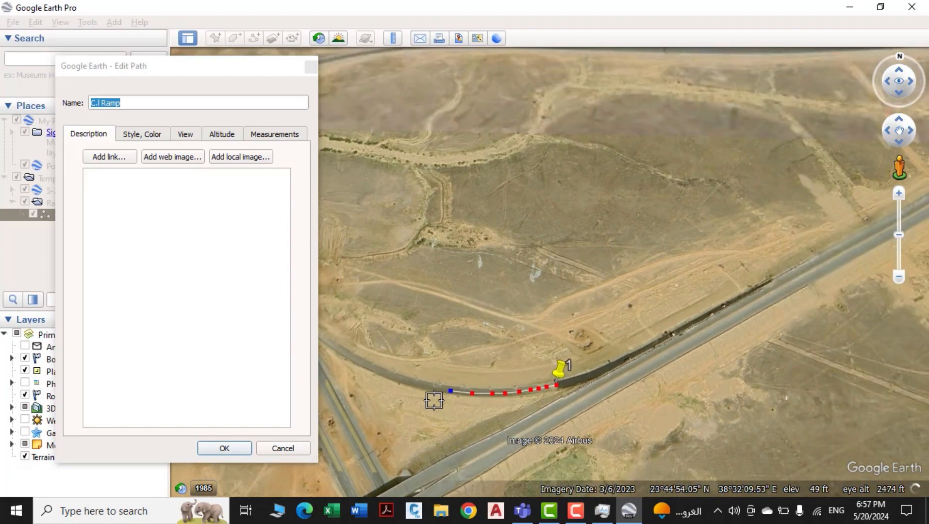
pyautogui.scroll(3, 394, 383)
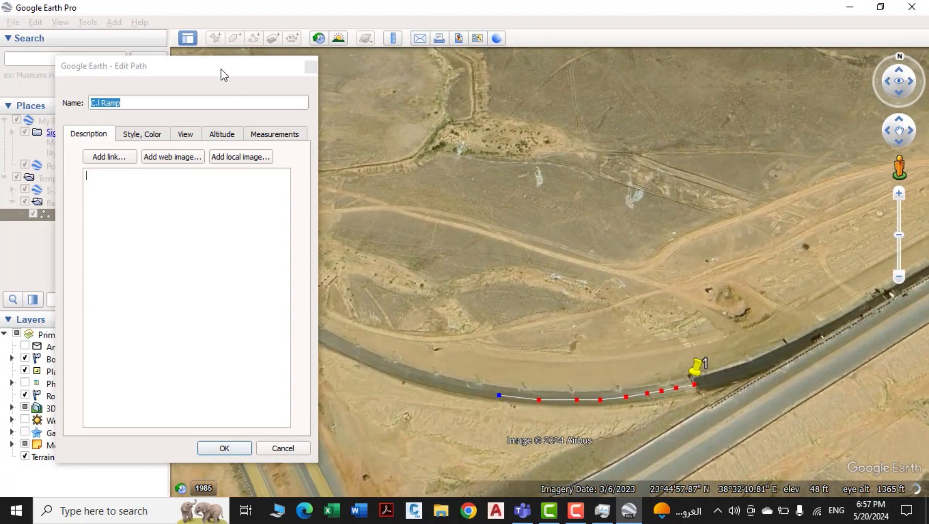
pyautogui.moveTo(221, 76); pyautogui.dragTo(925, 26)
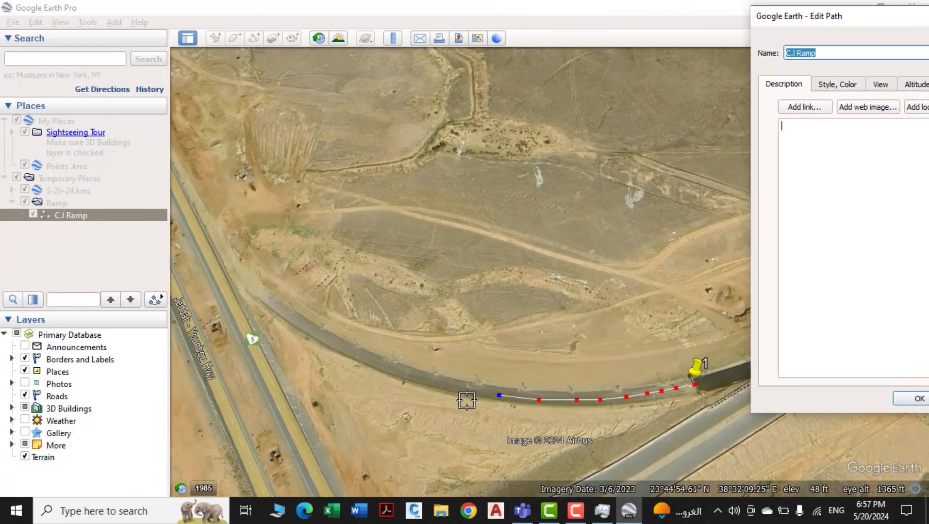
pyautogui.scroll(2, 466, 400)
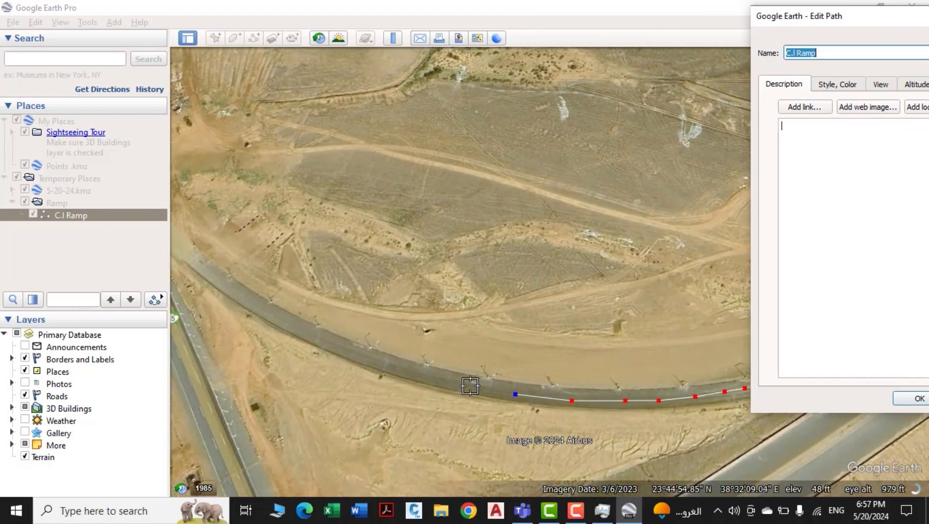
pyautogui.click(471, 387)
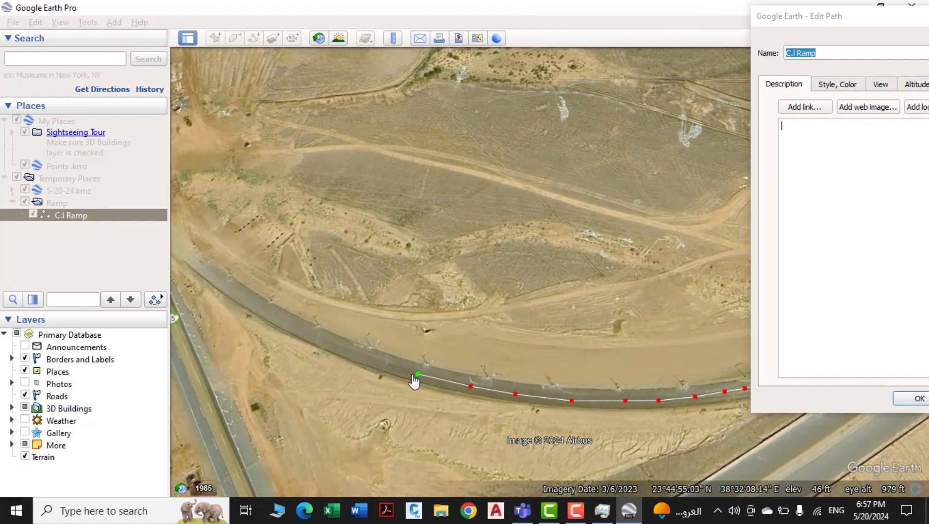
pyautogui.click(355, 355)
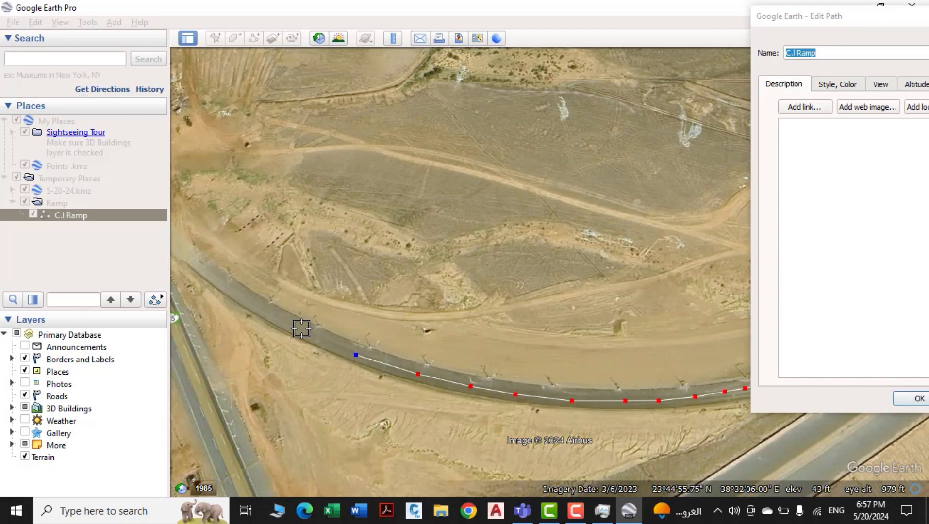
# - Continue the path northwestward with closely spaced vertices along the ramp curve up toward the highway
pyautogui.scroll(-2, 394, 374)
pyautogui.scroll(-1, 293, 325)
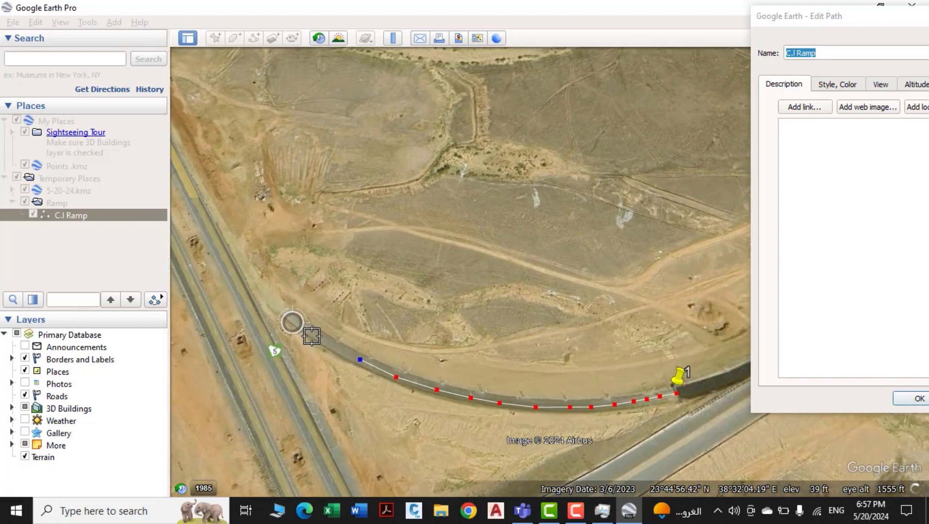
pyautogui.scroll(1, 311, 335)
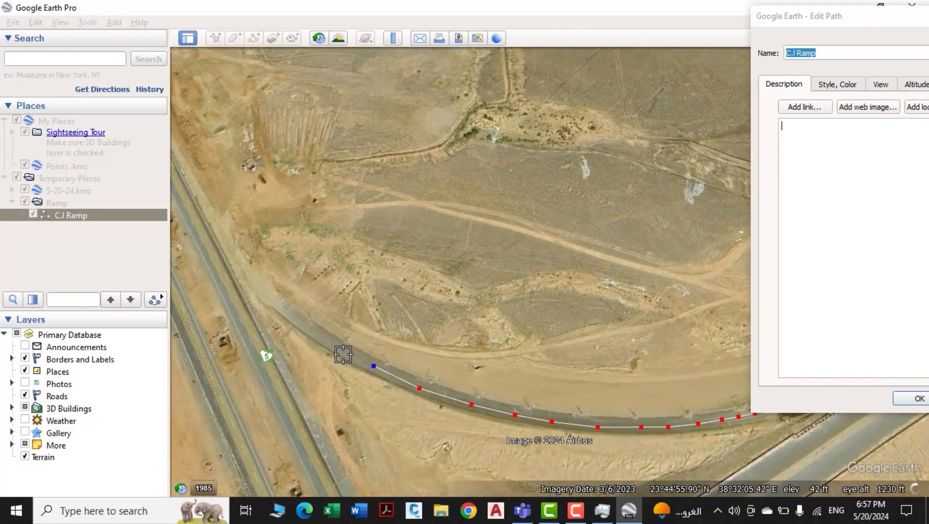
pyautogui.click(321, 336)
pyautogui.click(298, 321)
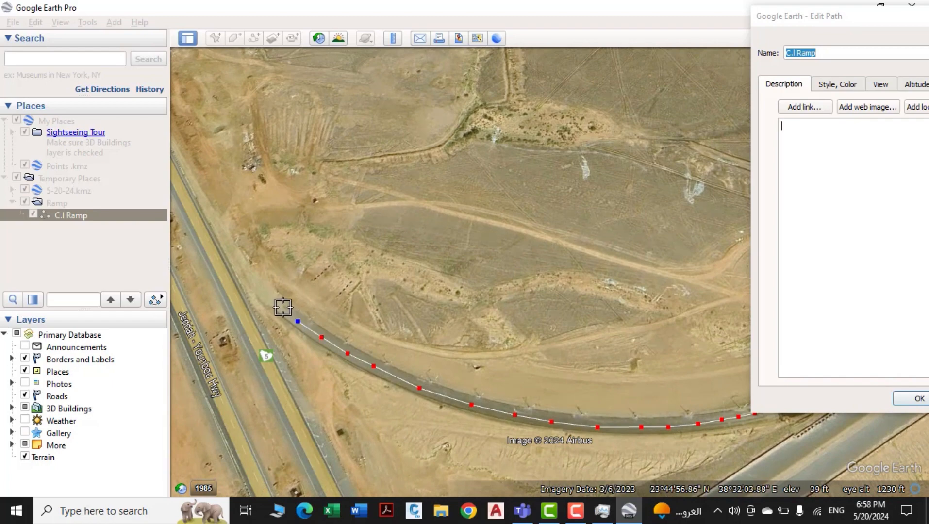
pyautogui.click(274, 303)
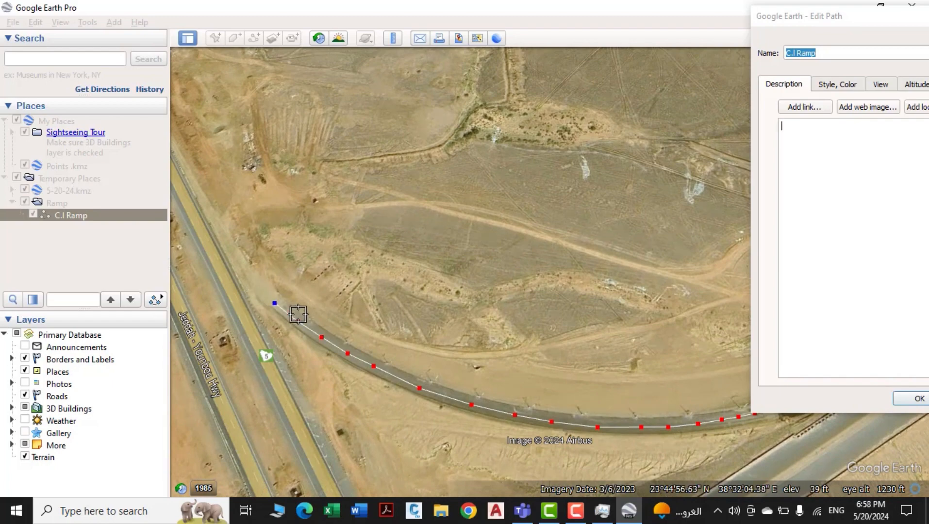
# - Finish tracing the ramp with a last vertex where it merges into the highway
pyautogui.scroll(1, 263, 294)
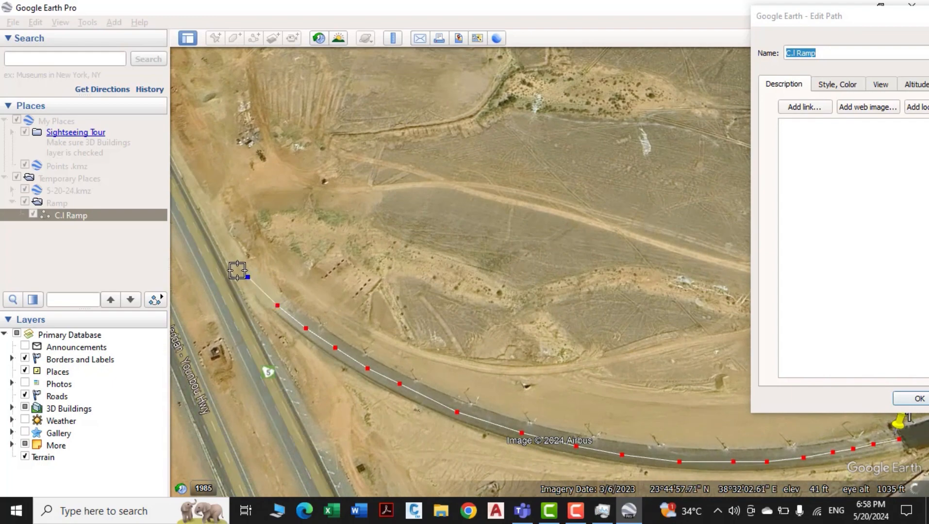
pyautogui.scroll(-1, 318, 359)
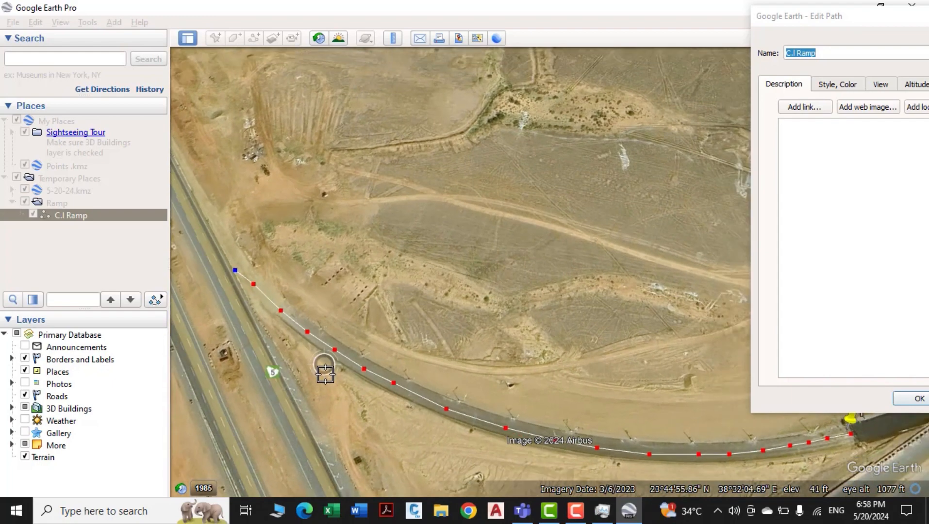
pyautogui.scroll(1, 273, 309)
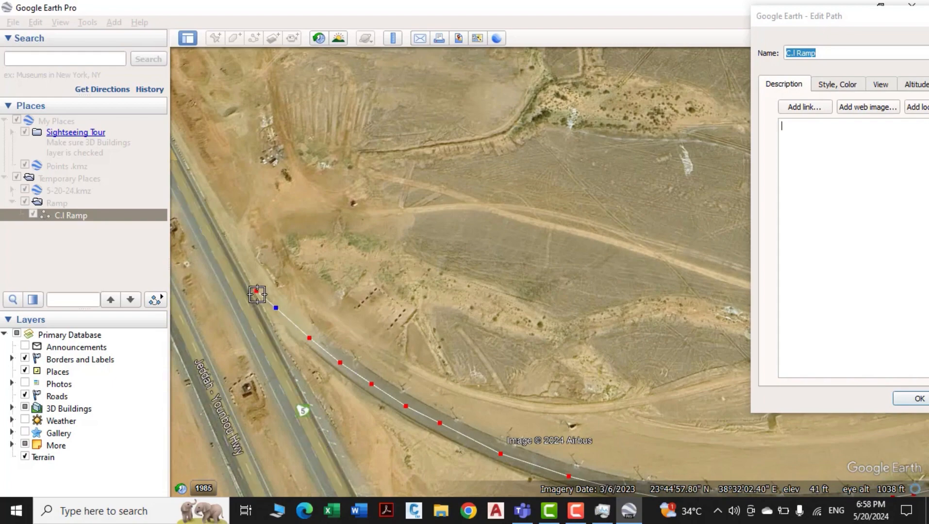
pyautogui.scroll(-1, 313, 342)
pyautogui.scroll(-4, 406, 375)
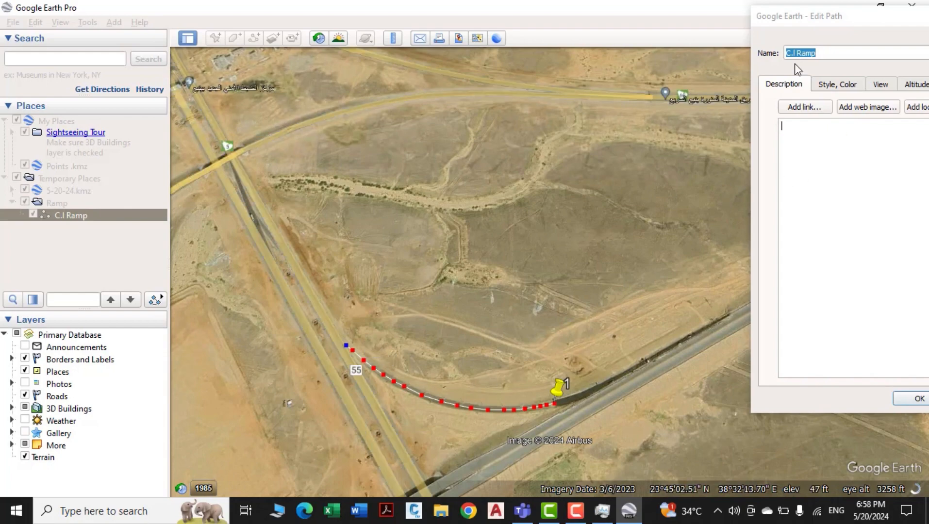
# - Set the C.l Ramp line colour to red (#ff0000) and its width to 10, and save the path
pyautogui.moveTo(820, 17); pyautogui.dragTo(686, 67)
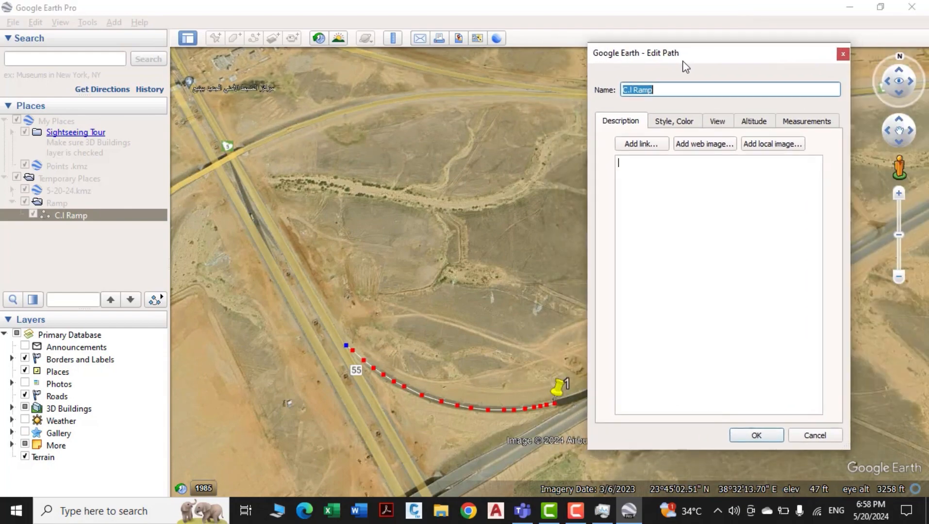
pyautogui.click(680, 123)
pyautogui.click(654, 168)
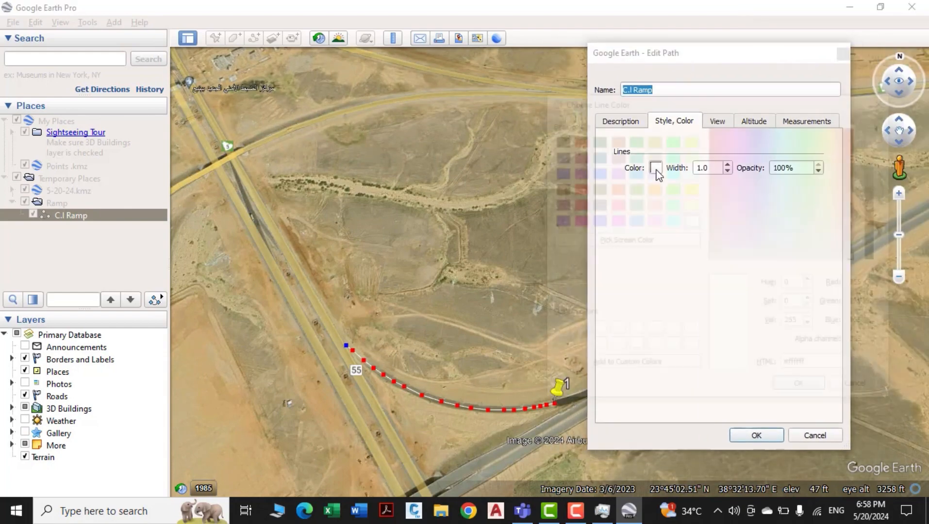
pyautogui.click(575, 189)
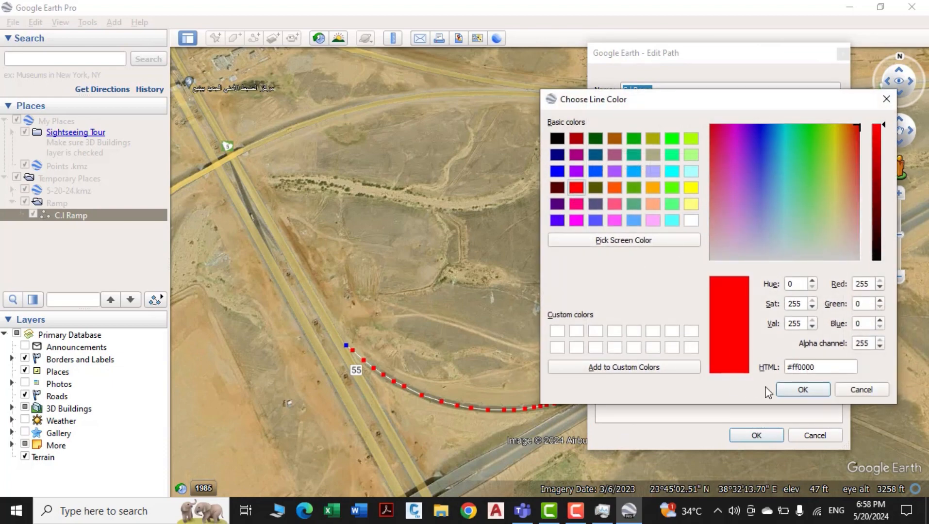
pyautogui.click(803, 389)
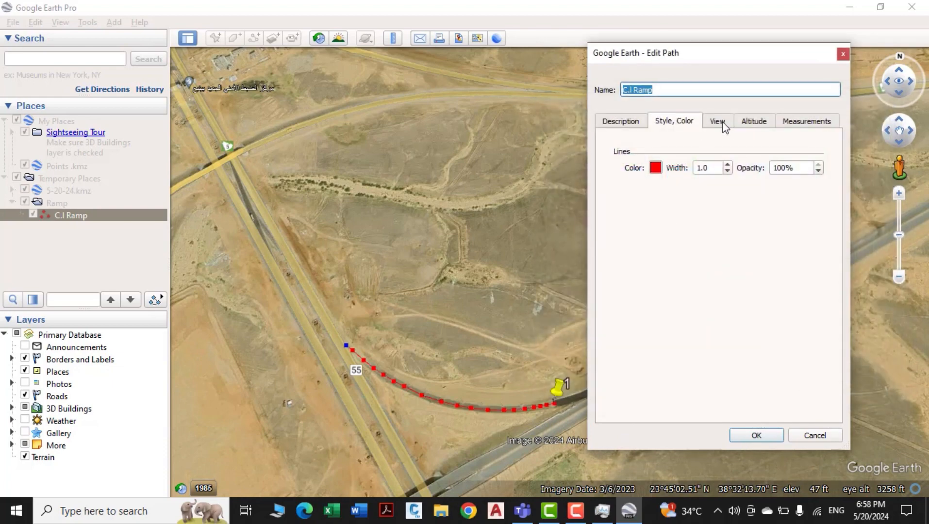
pyautogui.click(710, 168)
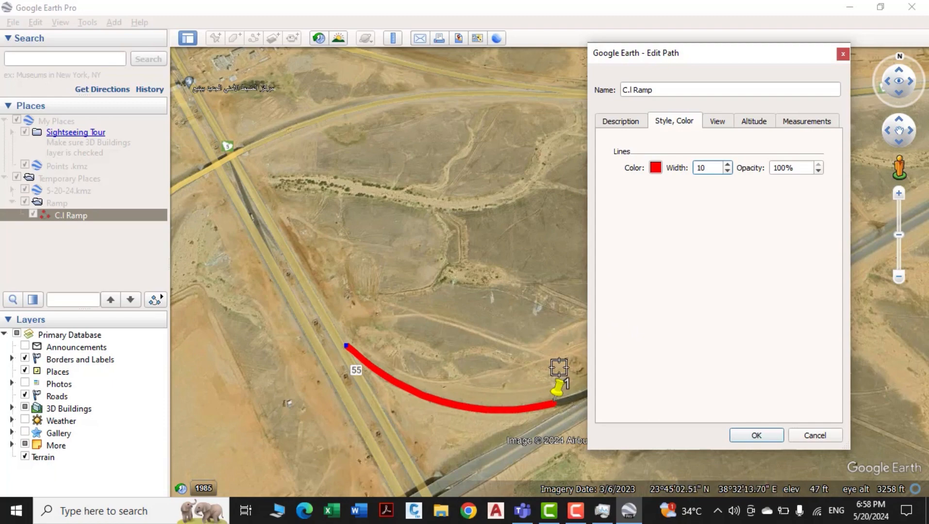
pyautogui.click(756, 435)
# - Rename the Ramp folder to "main" through its properties
pyautogui.scroll(-3, 560, 357)
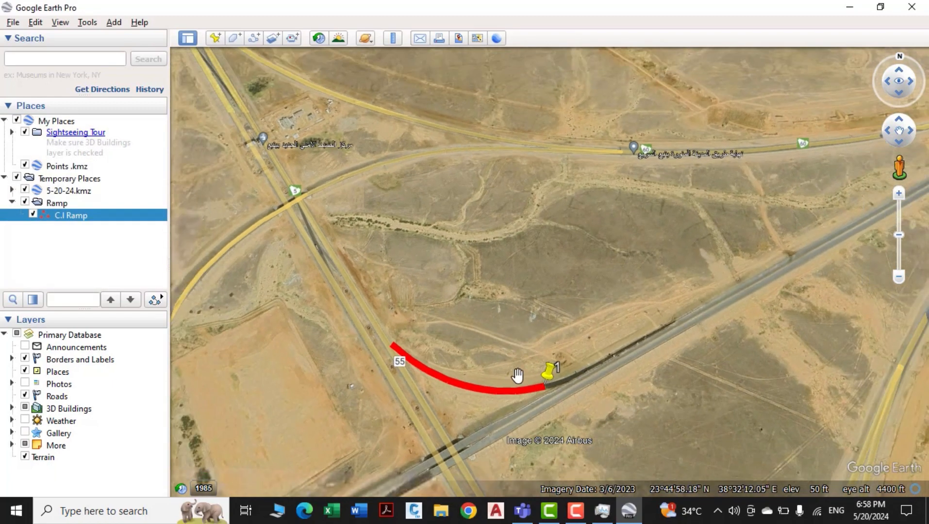
pyautogui.scroll(-3, 459, 422)
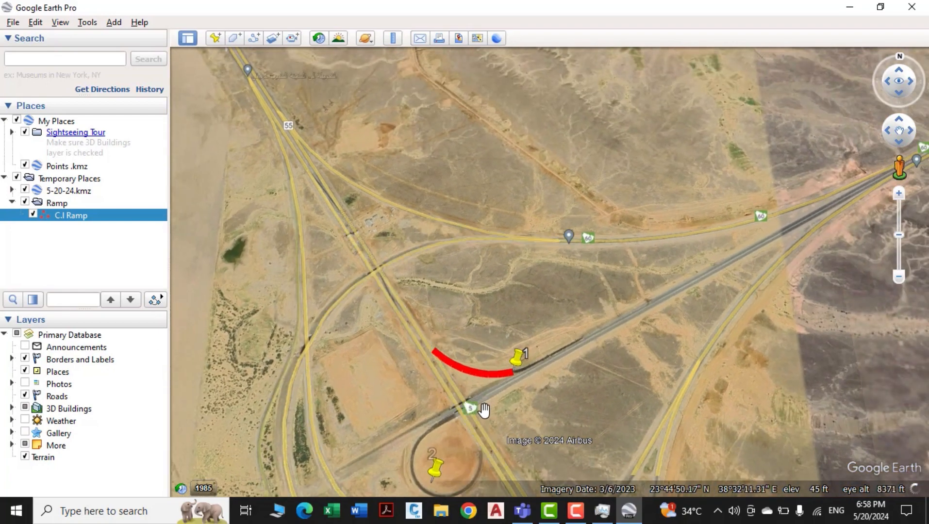
pyautogui.scroll(2, 457, 423)
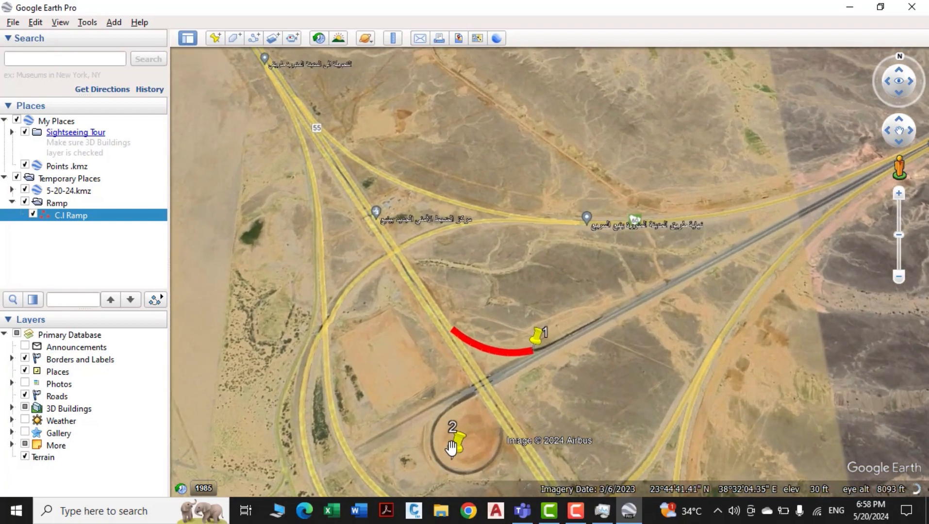
pyautogui.scroll(-2, 452, 379)
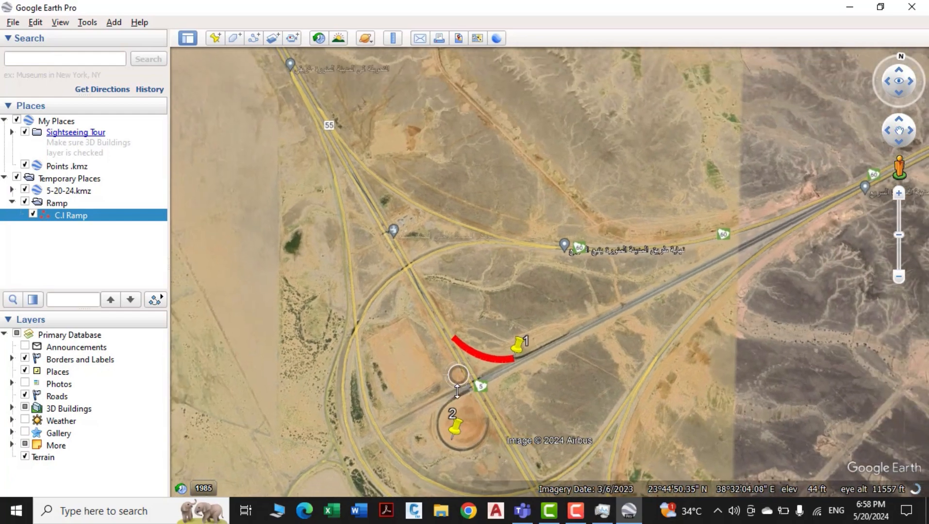
pyautogui.moveTo(452, 385); pyautogui.dragTo(446, 306)
pyautogui.scroll(3, 458, 346)
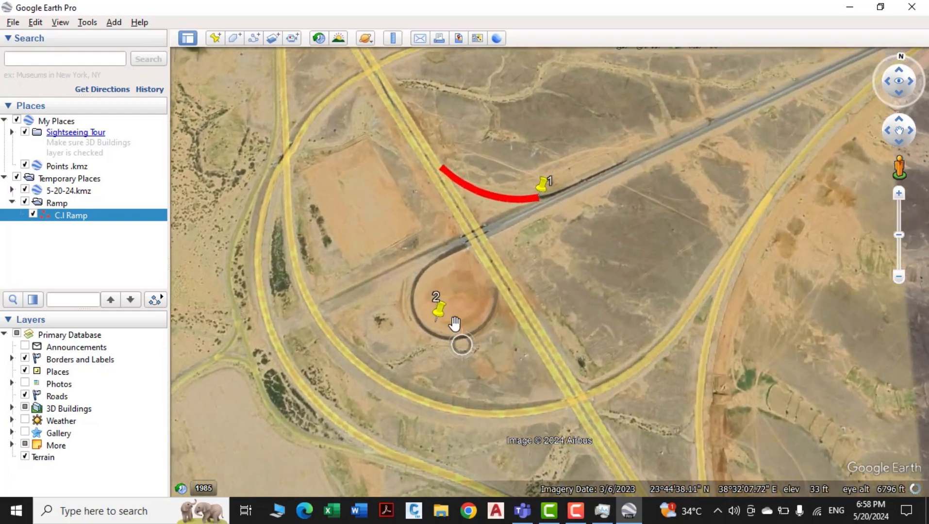
pyautogui.click(56, 204)
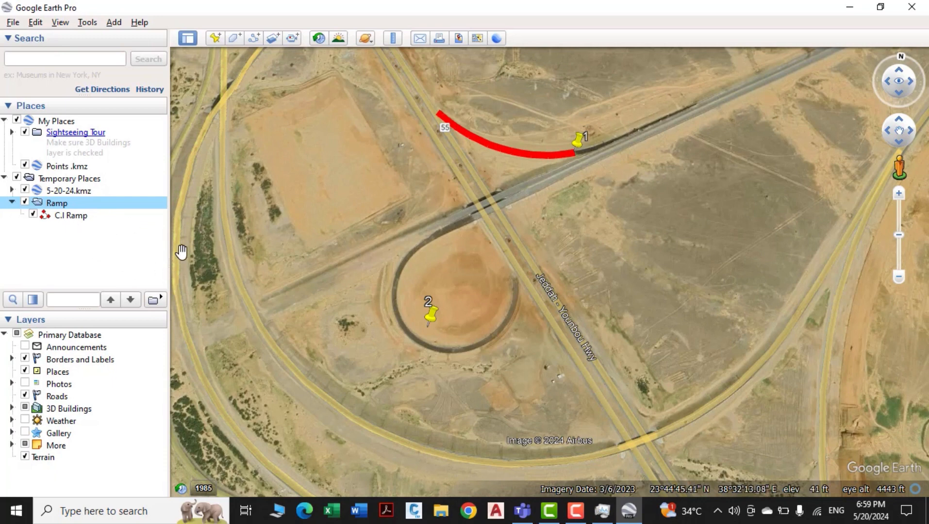
pyautogui.rightClick(81, 207)
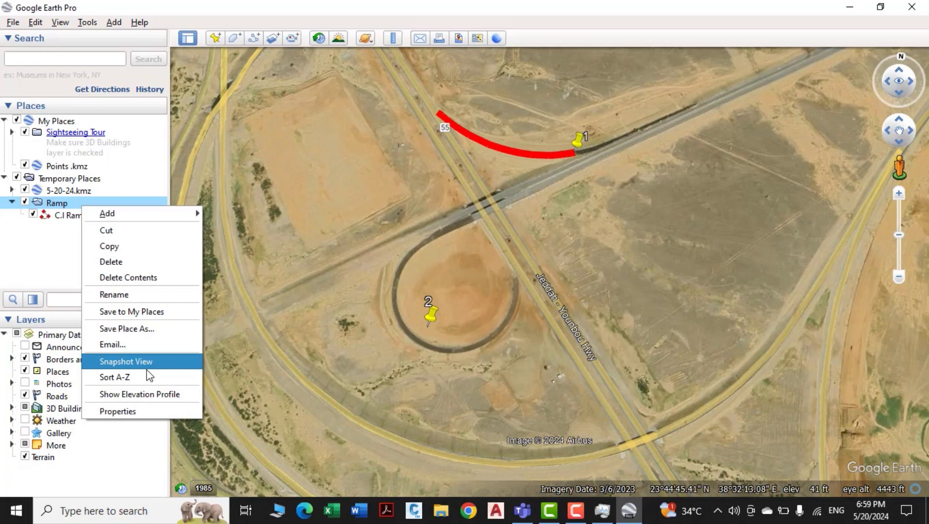
pyautogui.click(151, 409)
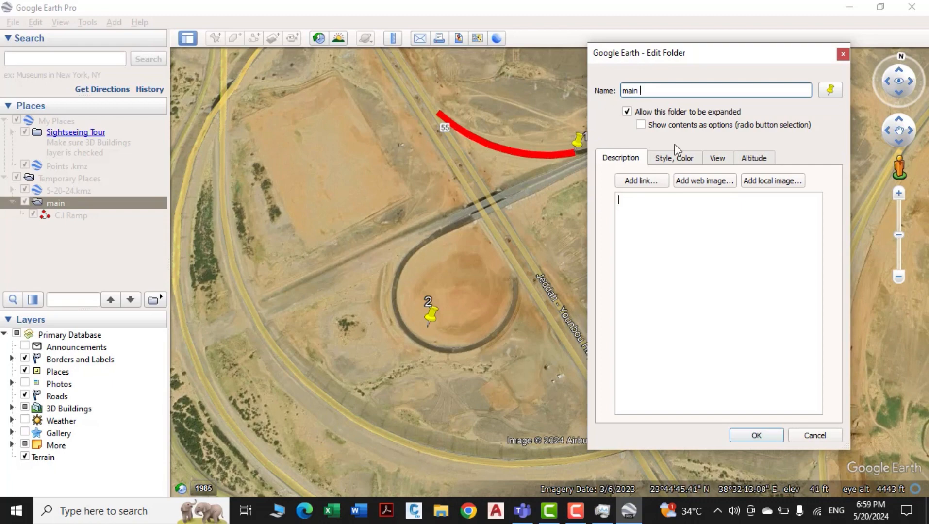
pyautogui.click(769, 434)
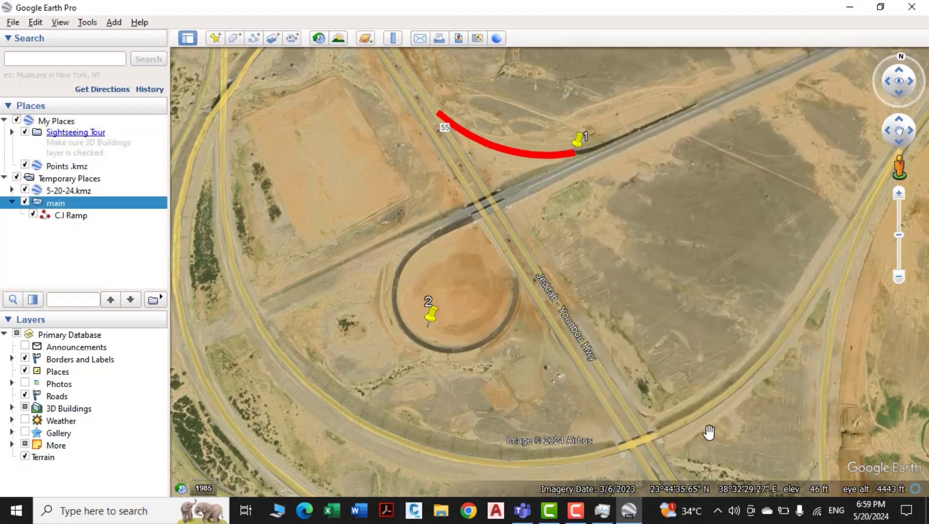
# - Start a new path in the main folder and name it "C.l Lopp"
pyautogui.rightClick(74, 203)
pyautogui.moveTo(111, 221)
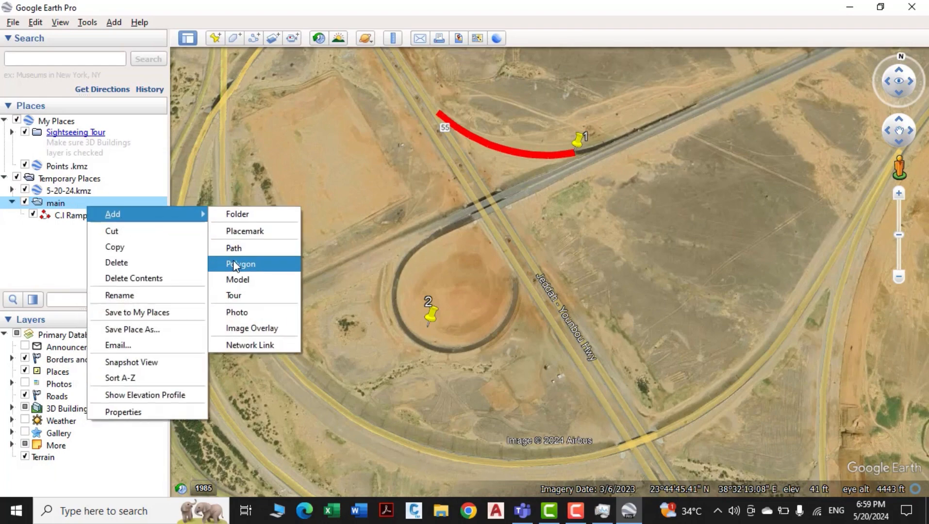
pyautogui.click(234, 246)
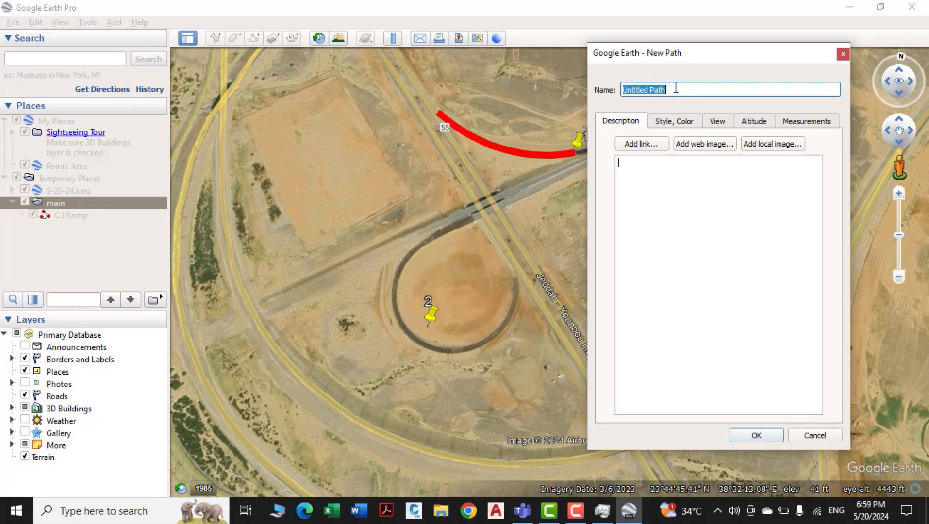
pyautogui.write('C.I Lopp')
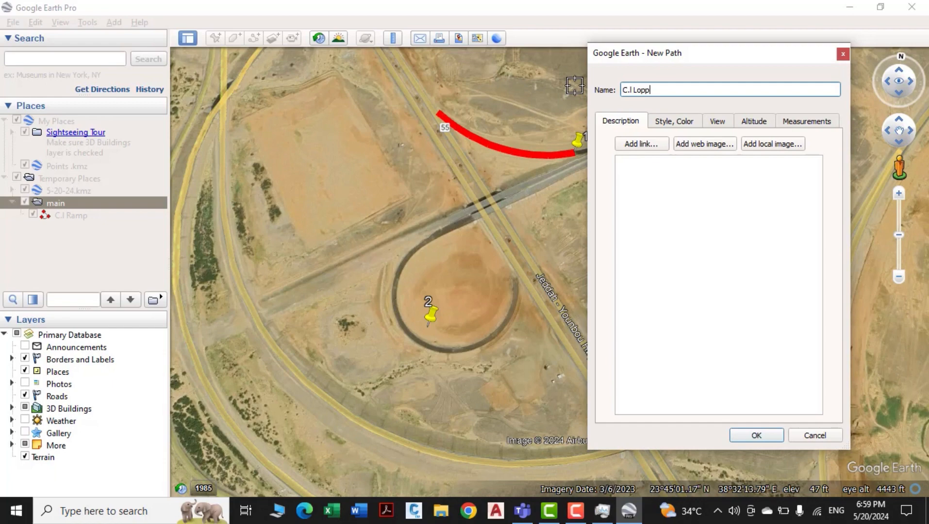
pyautogui.press('Tab')
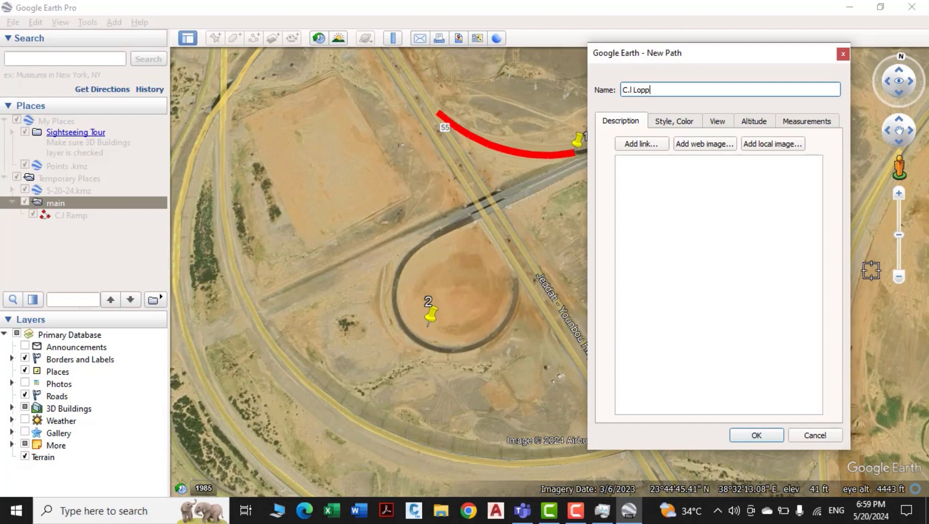
# - Place the first two vertices of the C.l Lopp path on the loop road's centreline, starting from its end beside the highway
pyautogui.moveTo(719, 63); pyautogui.dragTo(803, 58)
pyautogui.scroll(5, 512, 285)
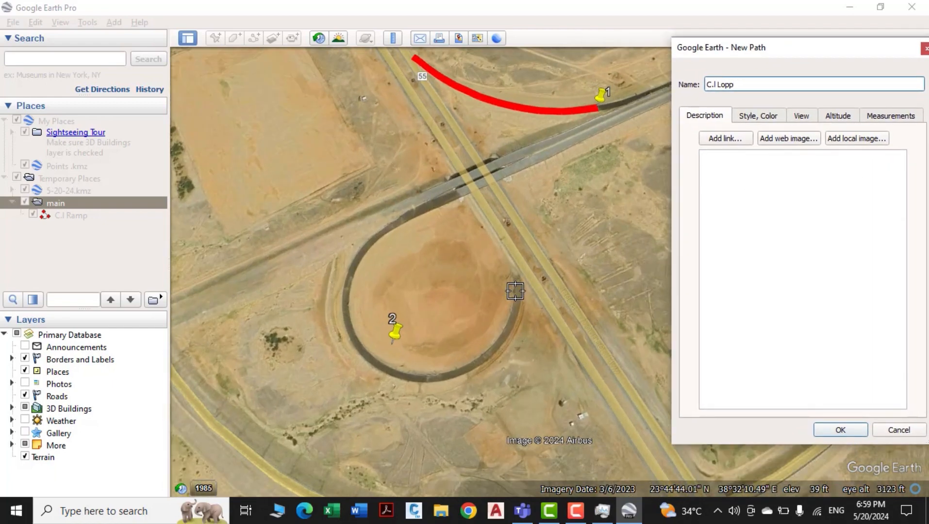
pyautogui.scroll(3, 517, 280)
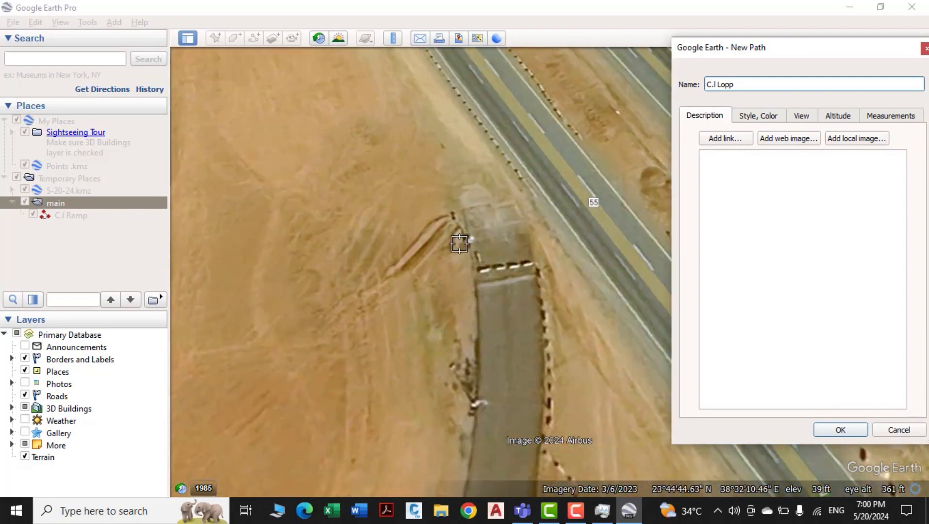
pyautogui.click(504, 278)
pyautogui.scroll(-2, 508, 293)
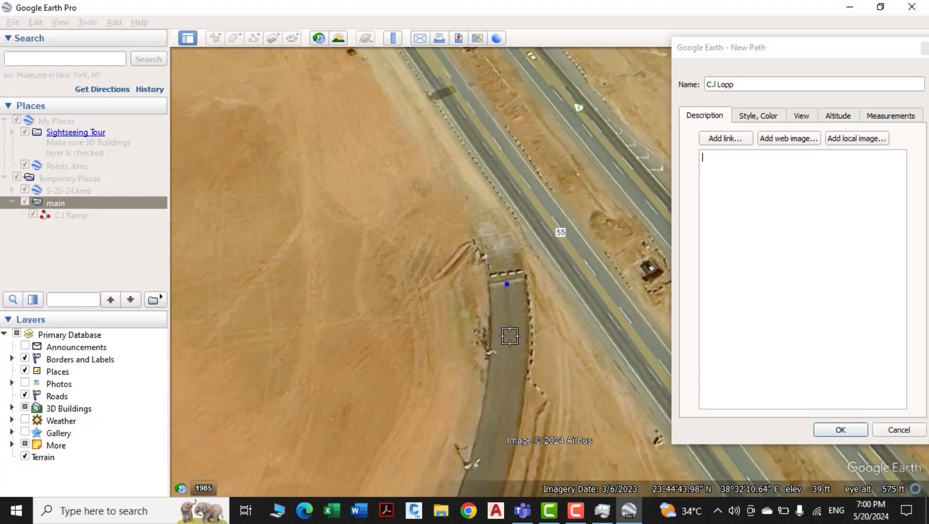
pyautogui.click(511, 382)
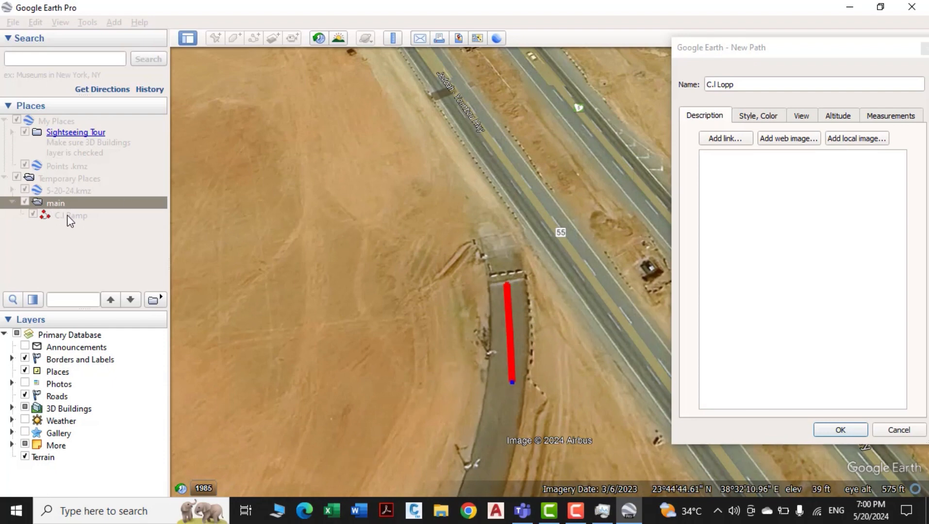
# - Change the line colour of the C.l Lopp path to bright pink
pyautogui.click(760, 118)
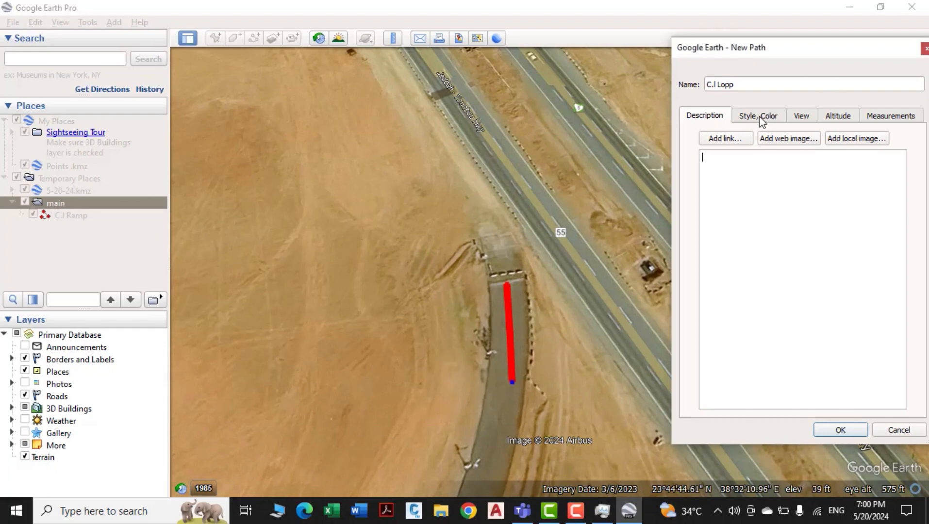
pyautogui.click(739, 163)
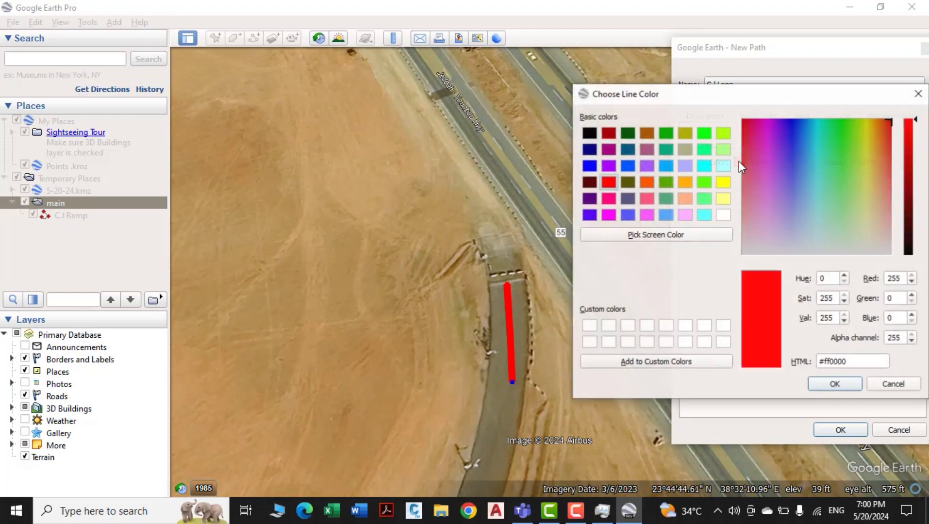
pyautogui.click(649, 216)
pyautogui.click(835, 384)
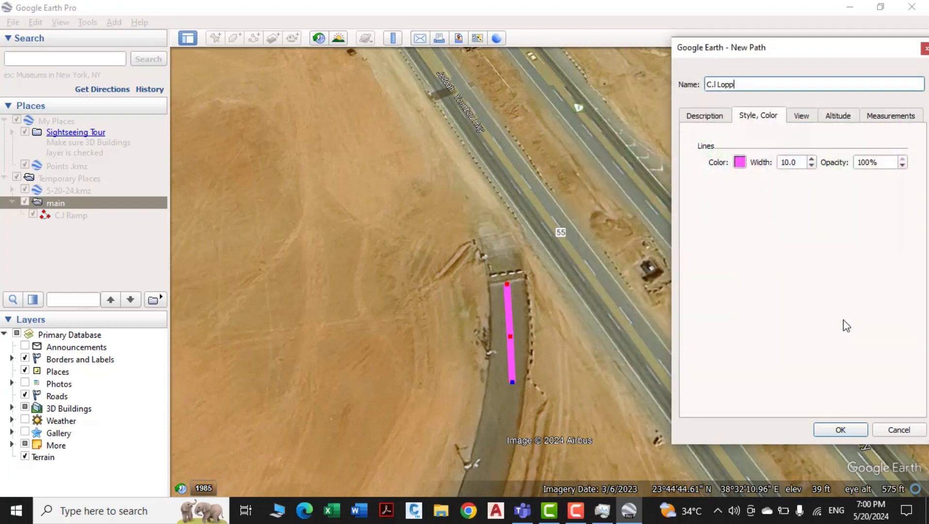
# - Delete the path's last vertex and retrace the road centreline southward with closely spaced vertices that follow the start of the curve
pyautogui.scroll(-5, 505, 335)
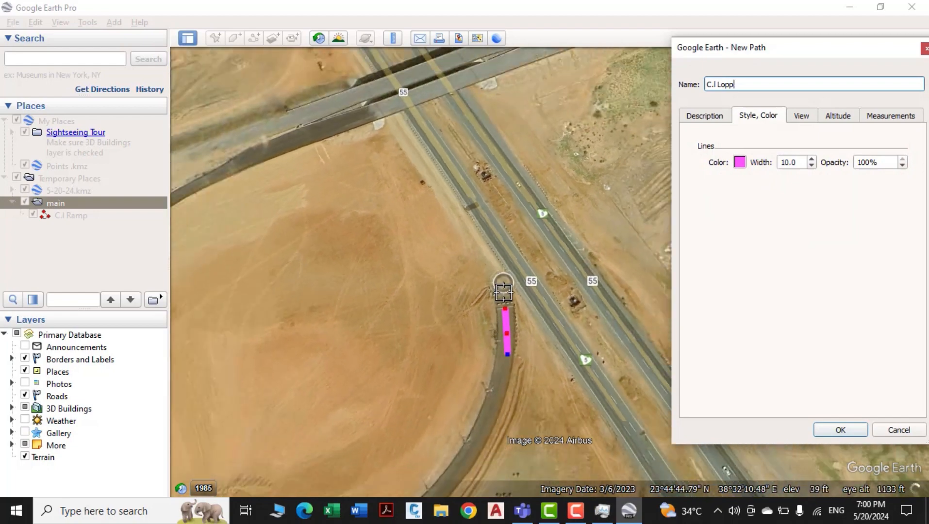
pyautogui.scroll(4, 503, 311)
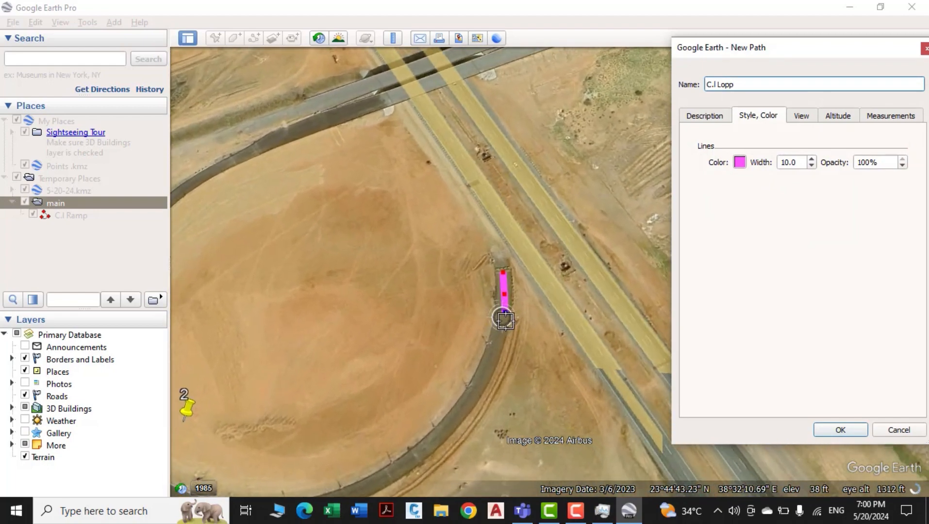
pyautogui.scroll(3, 505, 320)
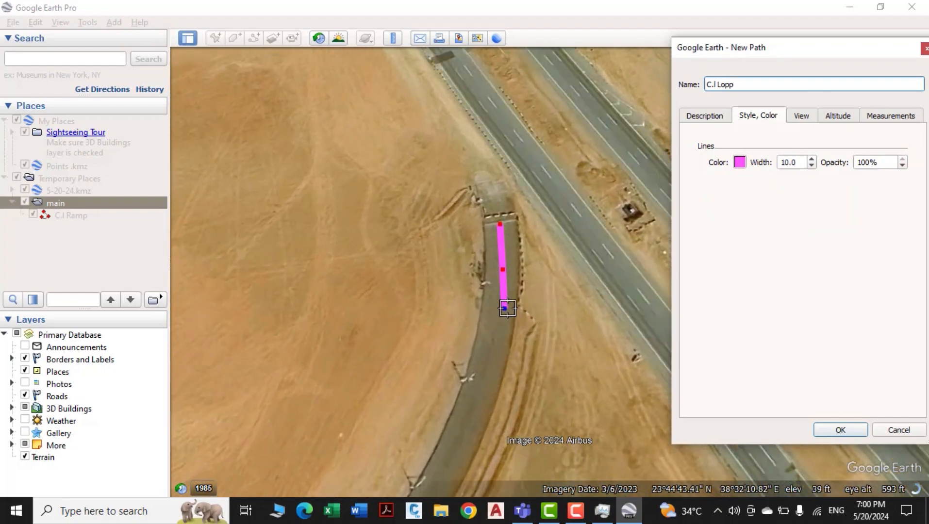
pyautogui.press('Delete')
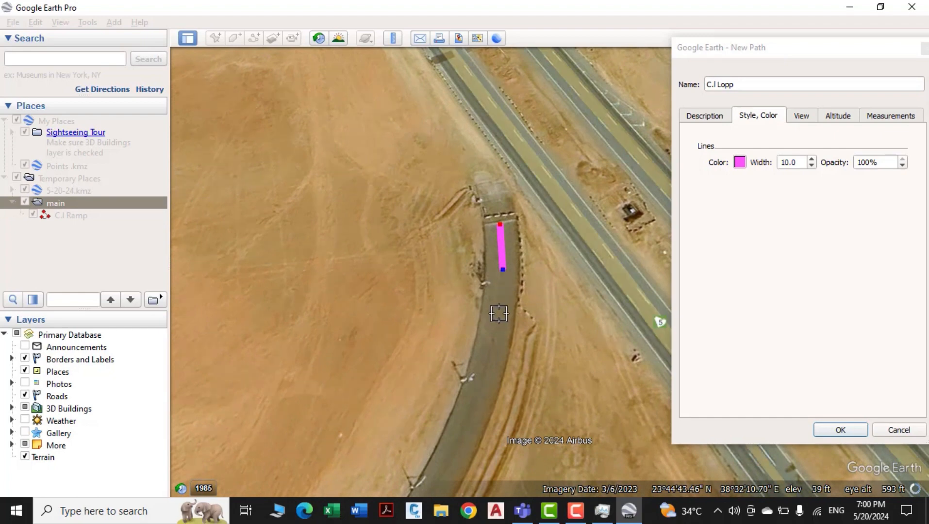
pyautogui.click(498, 309)
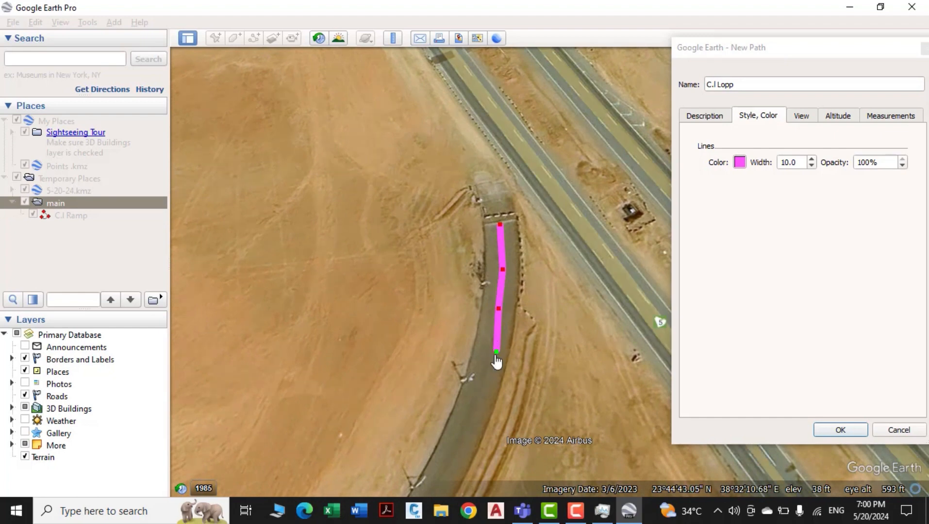
pyautogui.scroll(-2, 482, 371)
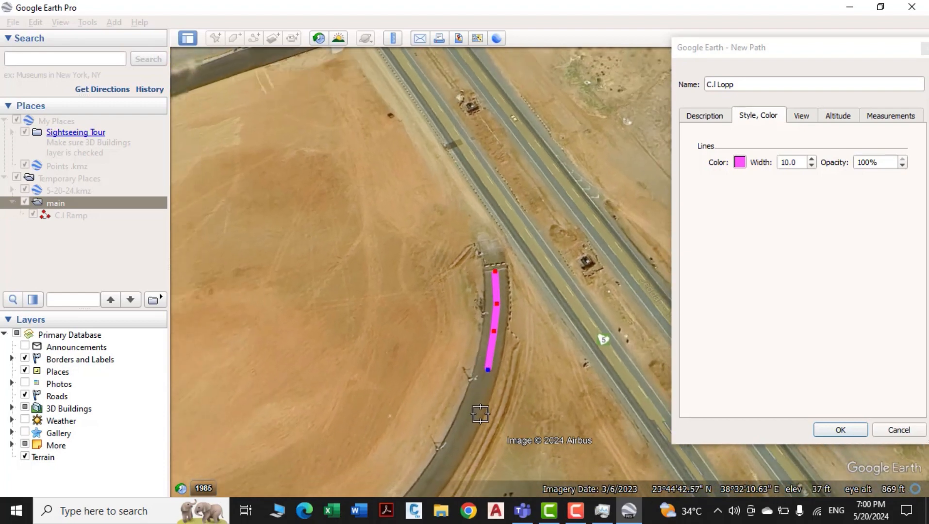
pyautogui.scroll(2, 462, 405)
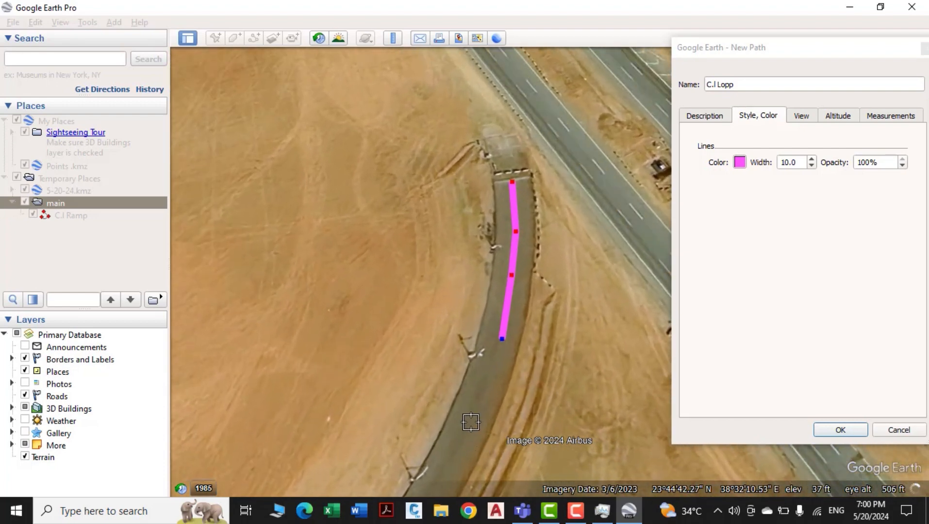
pyautogui.click(481, 410)
# - Continue tracing the centreline around the loop's southeastern curve with closely spaced vertices
pyautogui.scroll(-2, 484, 407)
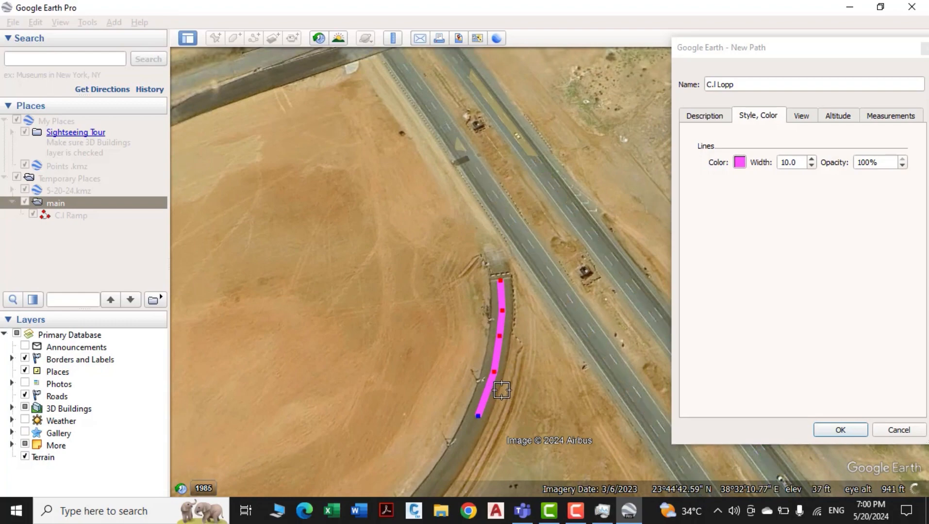
pyautogui.scroll(-3, 480, 417)
pyautogui.scroll(3, 479, 422)
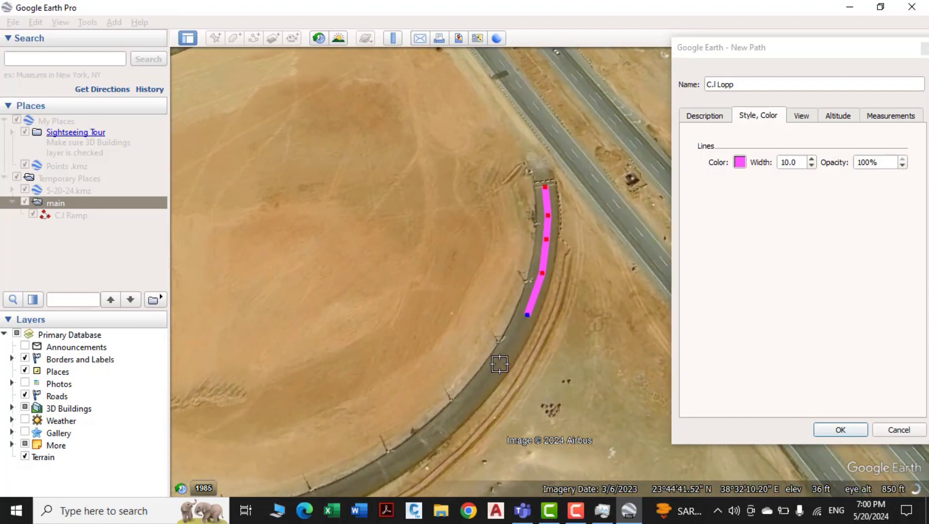
pyautogui.click(500, 363)
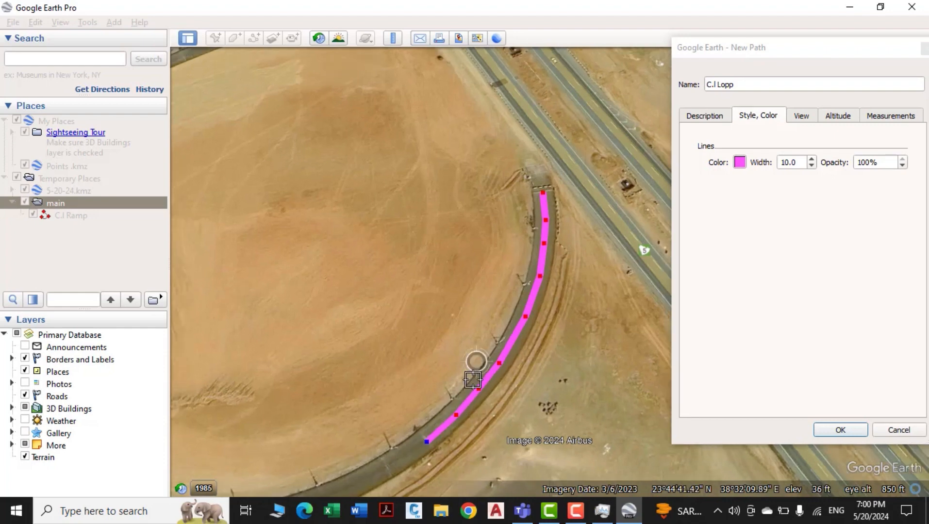
pyautogui.scroll(-3, 475, 361)
pyautogui.scroll(3, 400, 435)
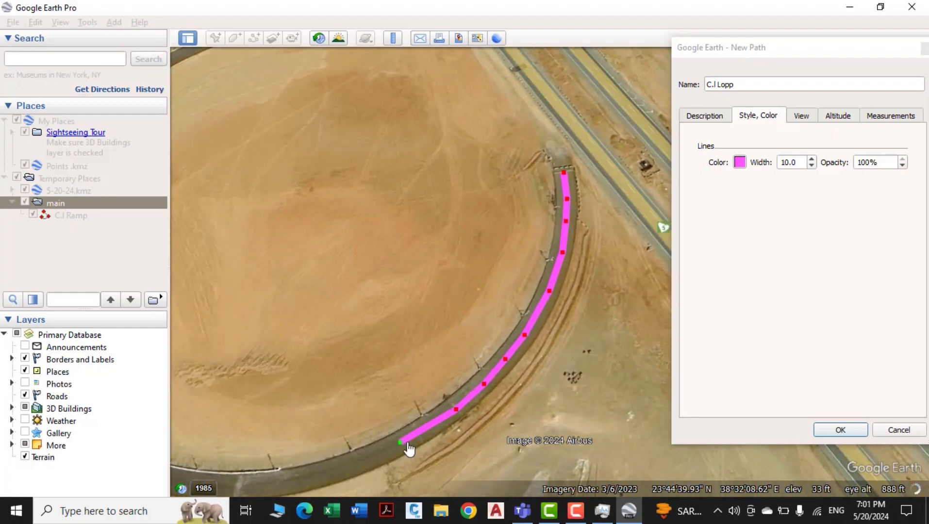
pyautogui.scroll(-3, 409, 448)
pyautogui.scroll(3, 363, 457)
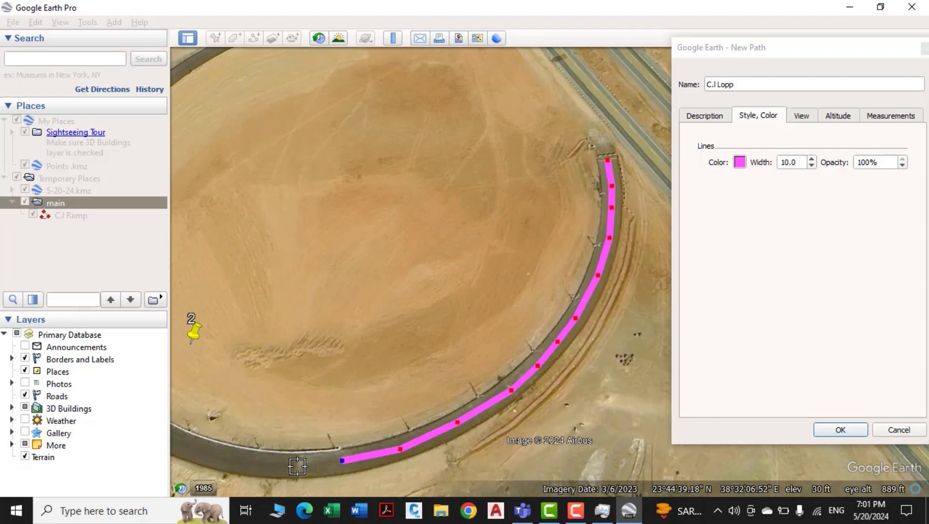
# - Extend the path westward along the road centreline through the loop's southern bend
pyautogui.scroll(-3, 313, 464)
pyautogui.scroll(2, 272, 463)
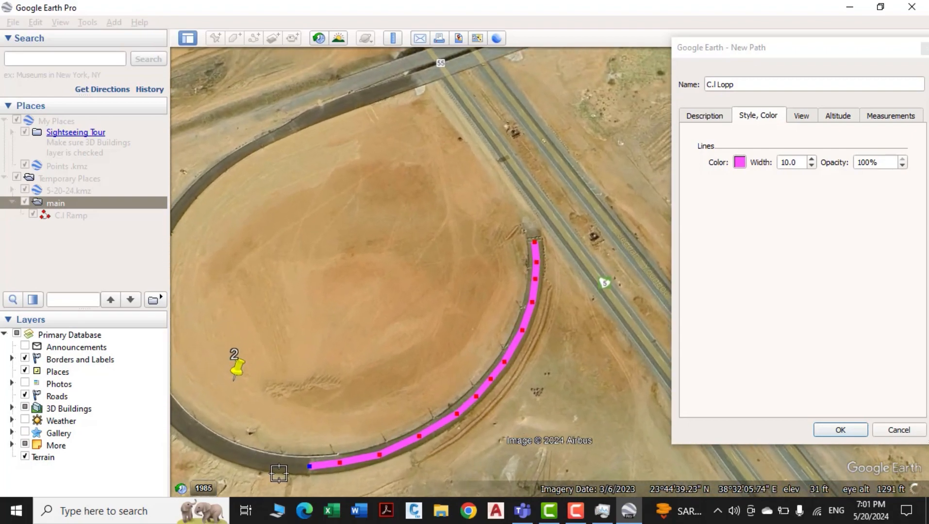
pyautogui.scroll(2, 273, 467)
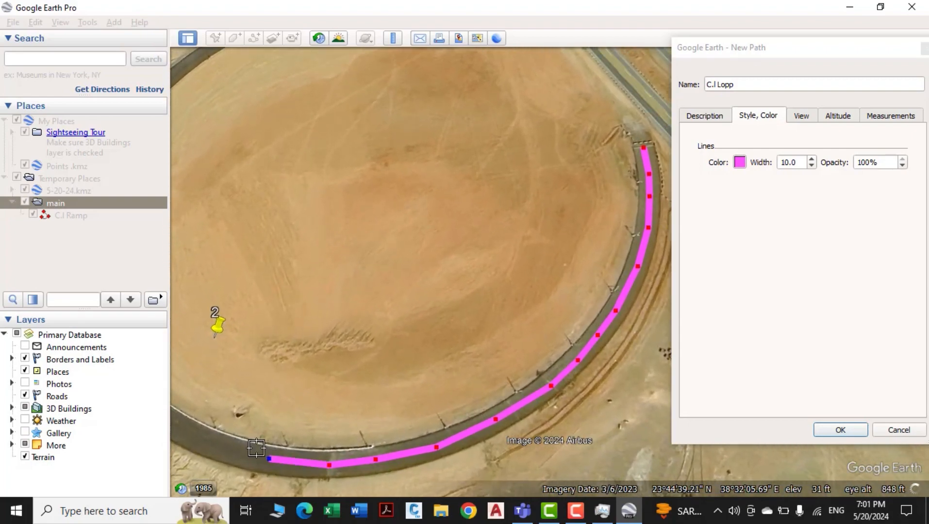
pyautogui.scroll(-3, 255, 445)
pyautogui.scroll(3, 220, 436)
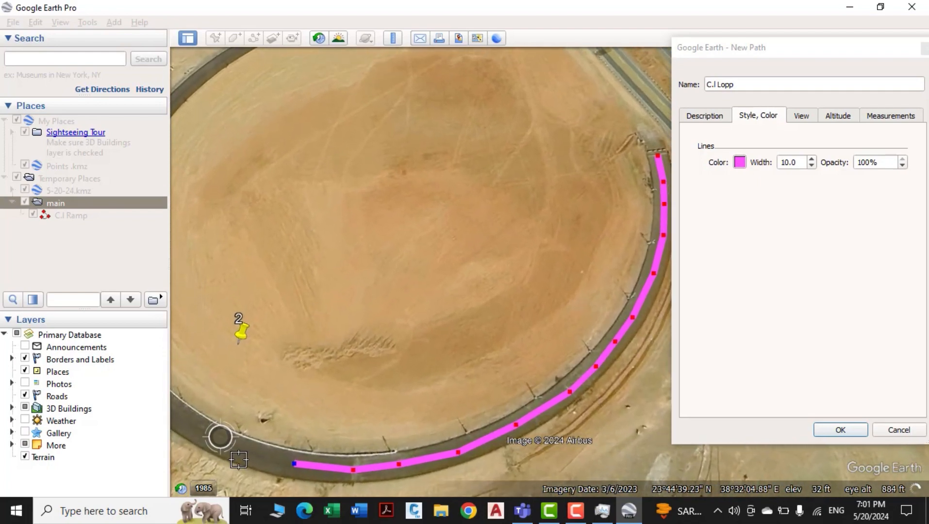
pyautogui.scroll(-3, 246, 460)
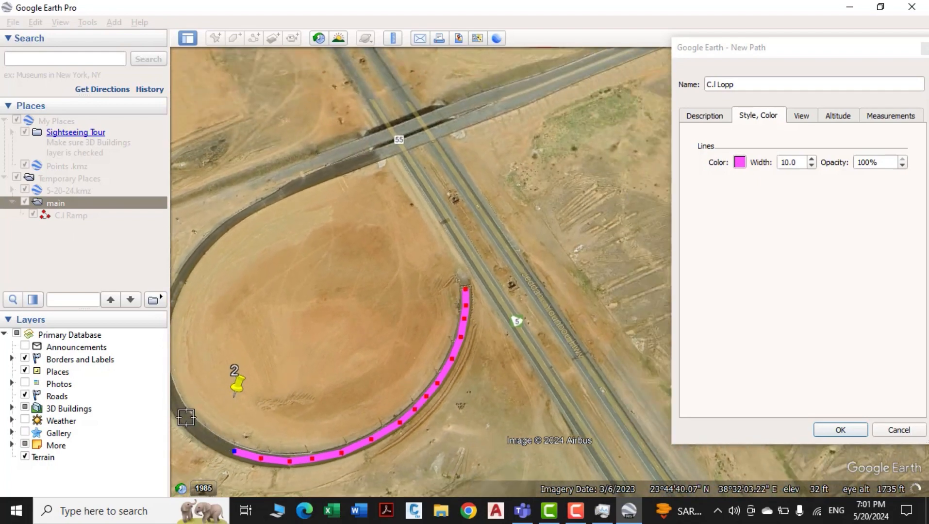
pyautogui.scroll(2, 237, 465)
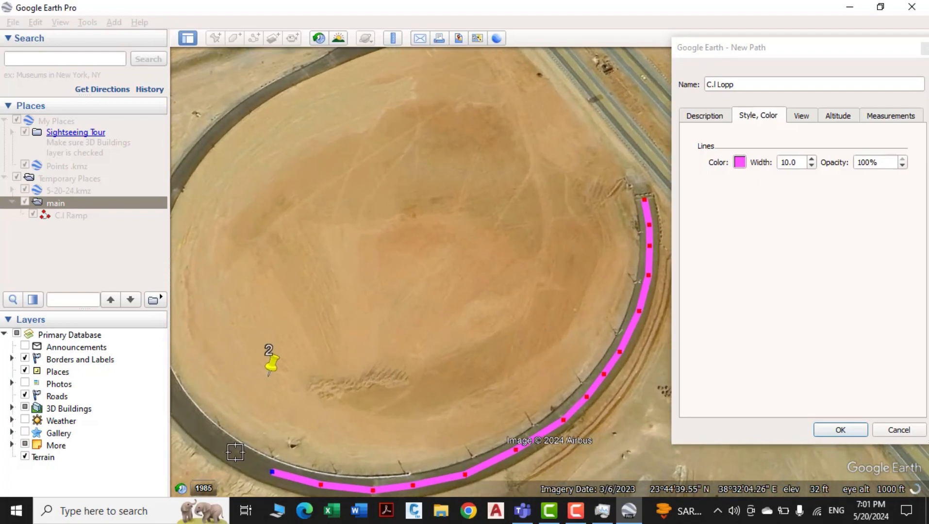
pyautogui.scroll(-3, 226, 451)
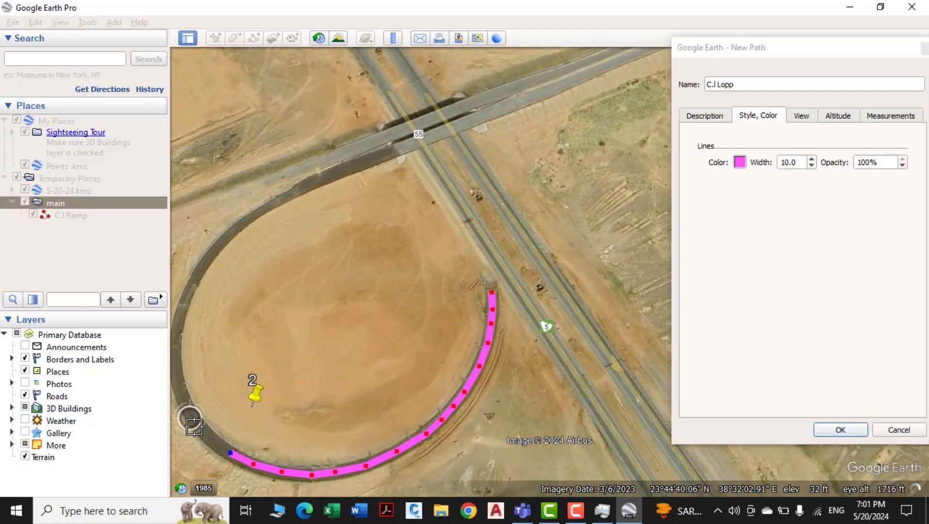
# - Add vertices along the centreline of the loop's southwestern bend, southwest of placemark 2
pyautogui.scroll(3, 225, 447)
pyautogui.click(227, 447)
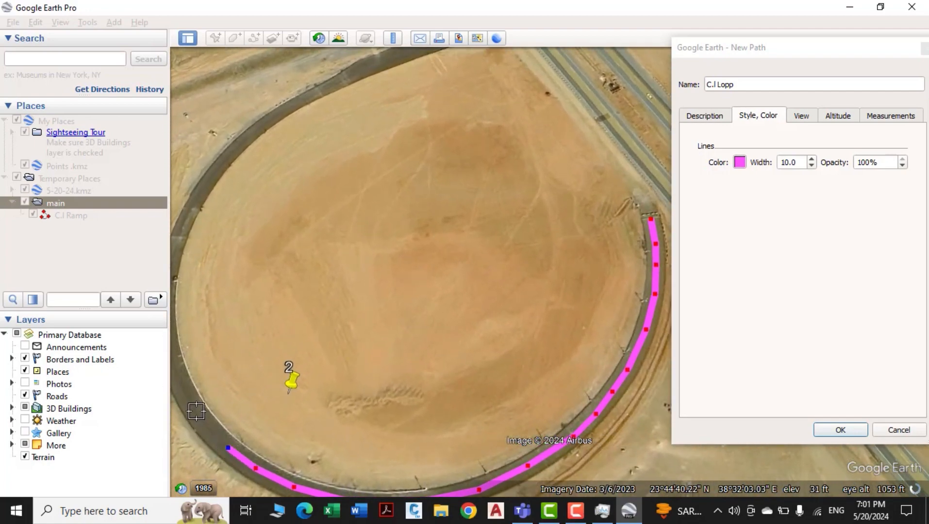
pyautogui.click(200, 419)
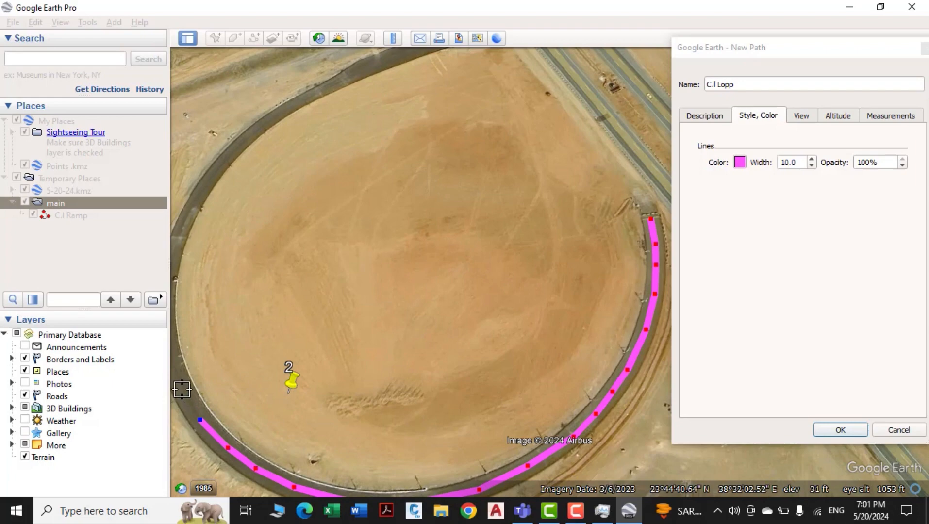
pyautogui.scroll(-5, 183, 420)
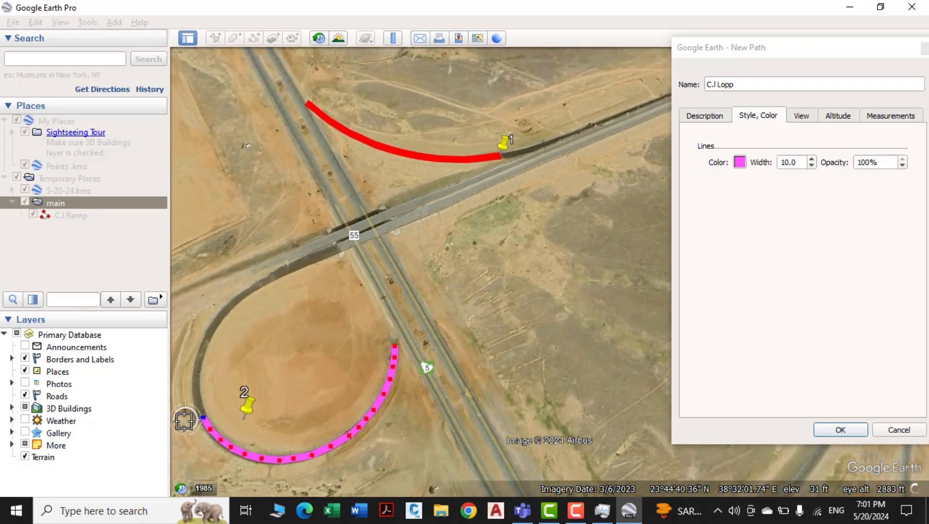
pyautogui.scroll(5, 183, 420)
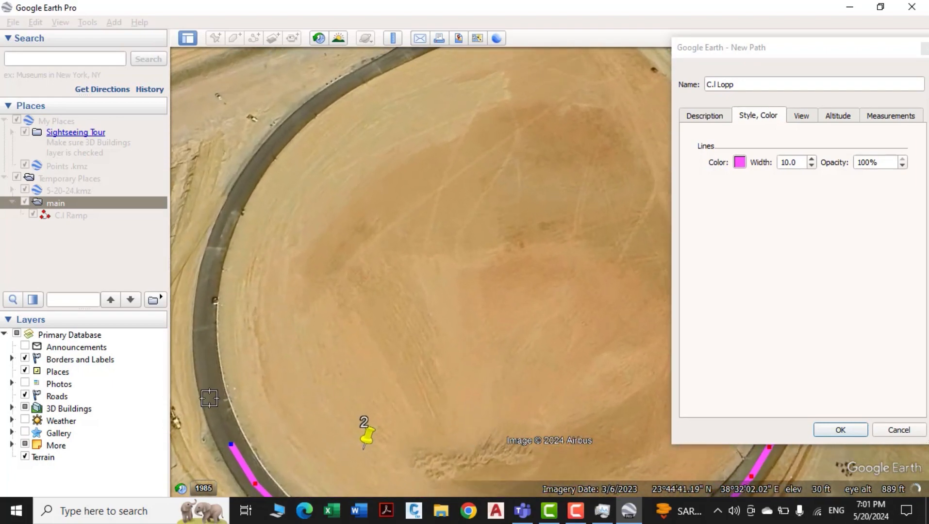
pyautogui.click(209, 398)
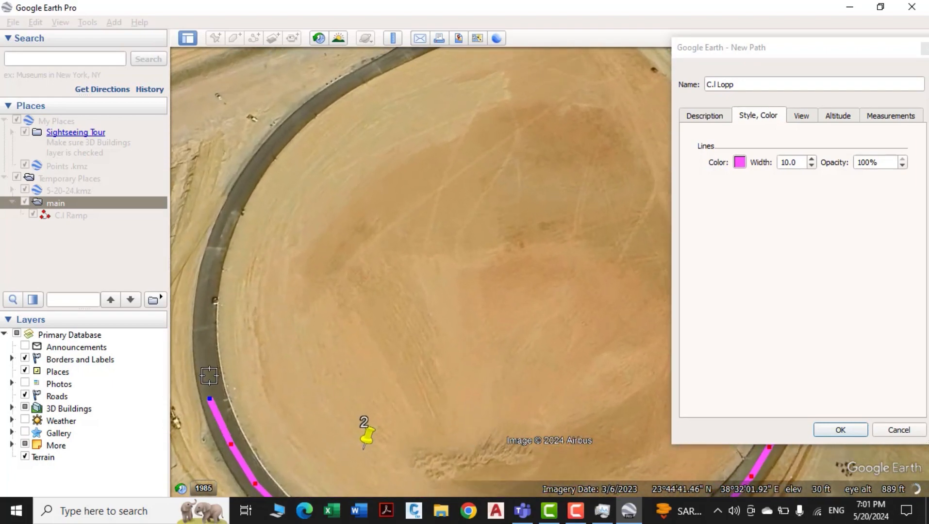
# - Trace the loop's western side northward along the road centreline, deleting one misplaced vertex and placing it again farther along the curve
pyautogui.click(203, 329)
pyautogui.click(205, 280)
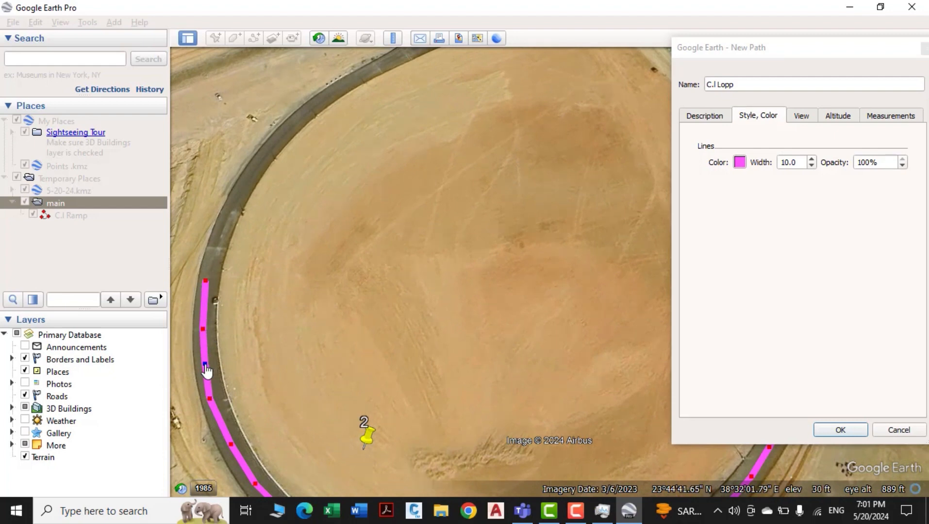
pyautogui.click(212, 259)
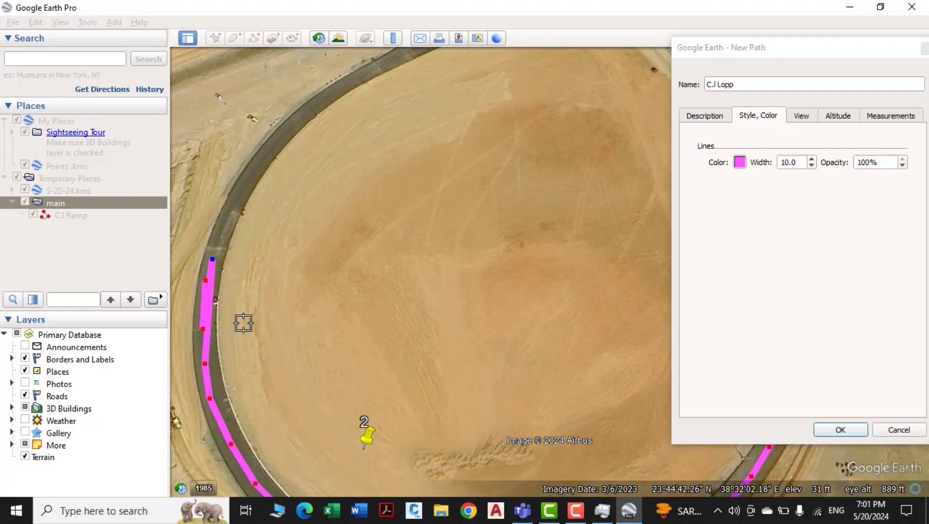
pyautogui.press('Delete')
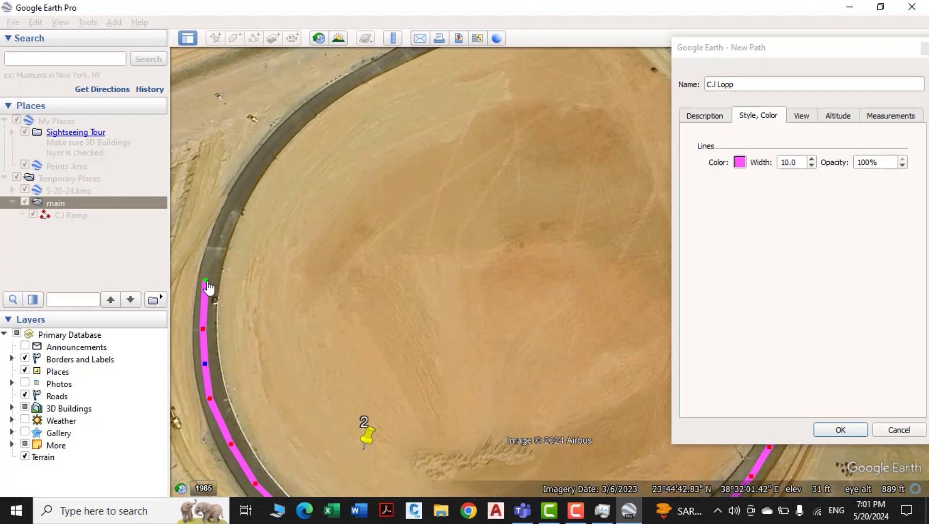
pyautogui.click(218, 247)
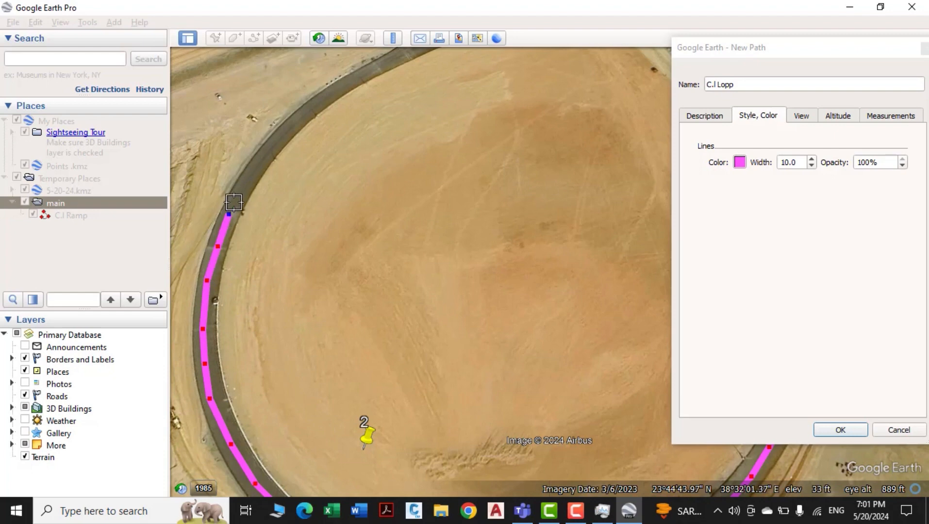
# - Add closely spaced vertices along the road centreline through the loop's northwestern bend
pyautogui.click(239, 195)
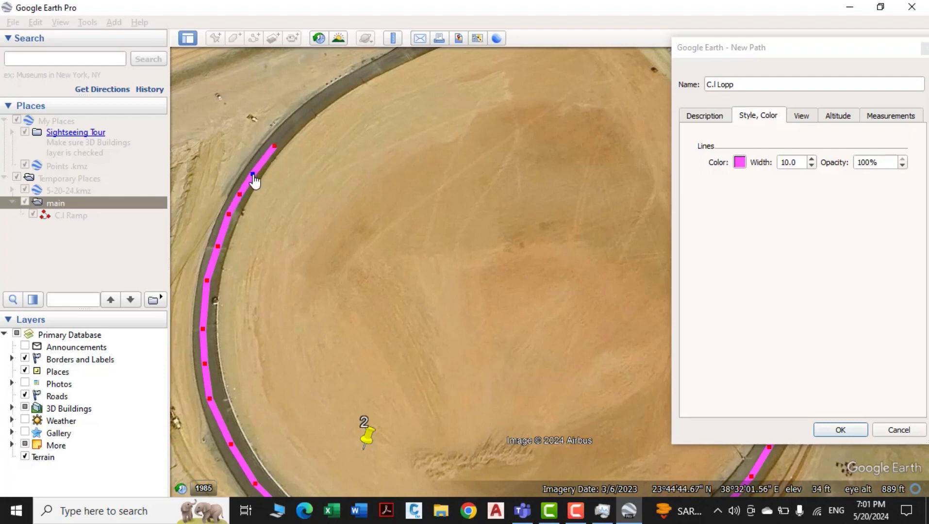
pyautogui.click(253, 175)
pyautogui.scroll(-3, 259, 192)
pyautogui.scroll(3, 280, 124)
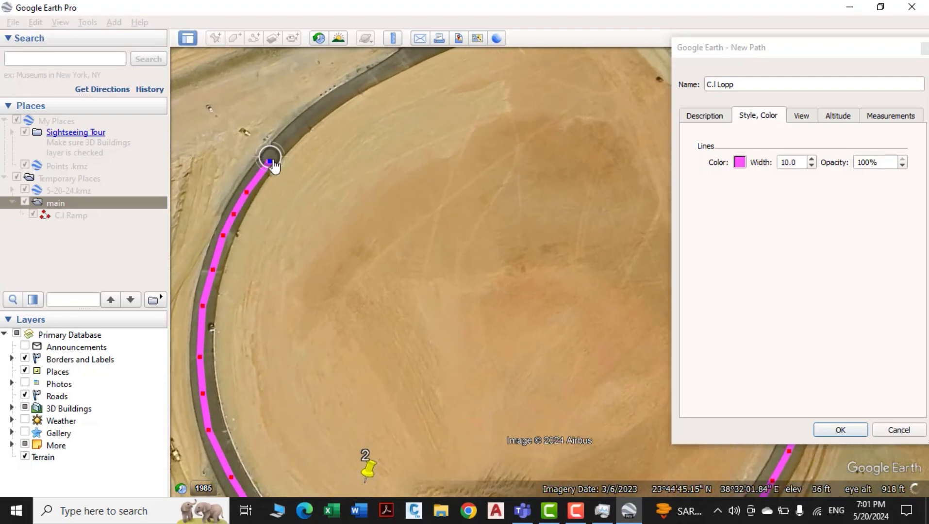
pyautogui.scroll(2, 272, 164)
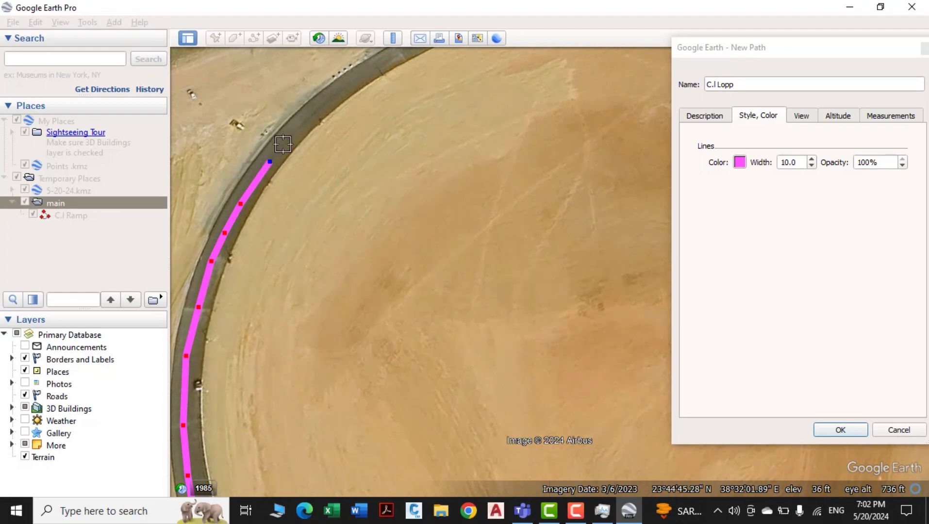
pyautogui.scroll(-3, 291, 134)
pyautogui.scroll(3, 283, 146)
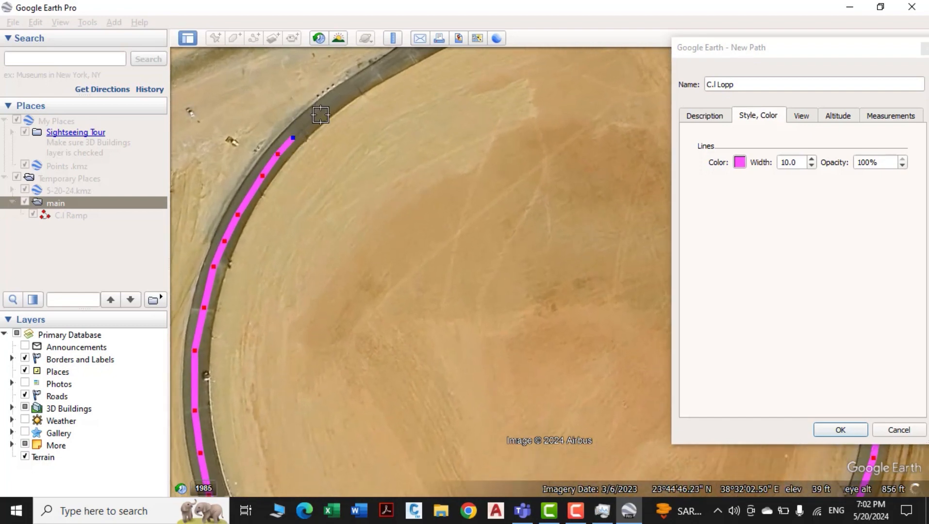
# - Extend the path northeastward along the centreline to the loop's northern end, where it joins the crossing road
pyautogui.scroll(-2, 320, 119)
pyautogui.scroll(3, 326, 100)
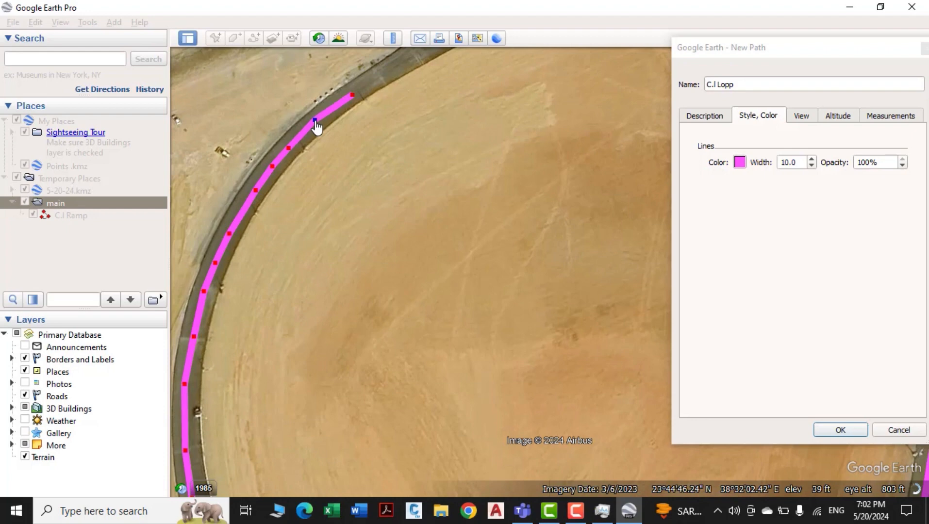
pyautogui.scroll(2, 332, 100)
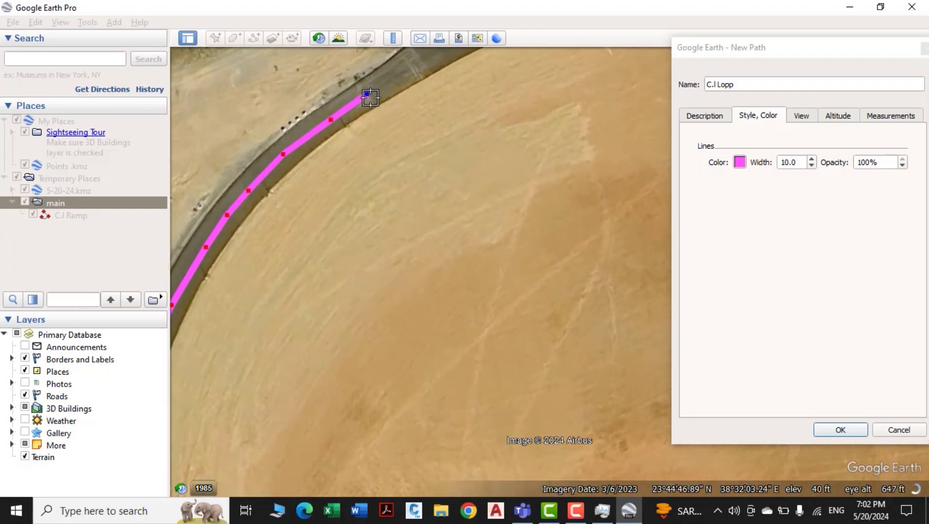
pyautogui.scroll(-3, 370, 97)
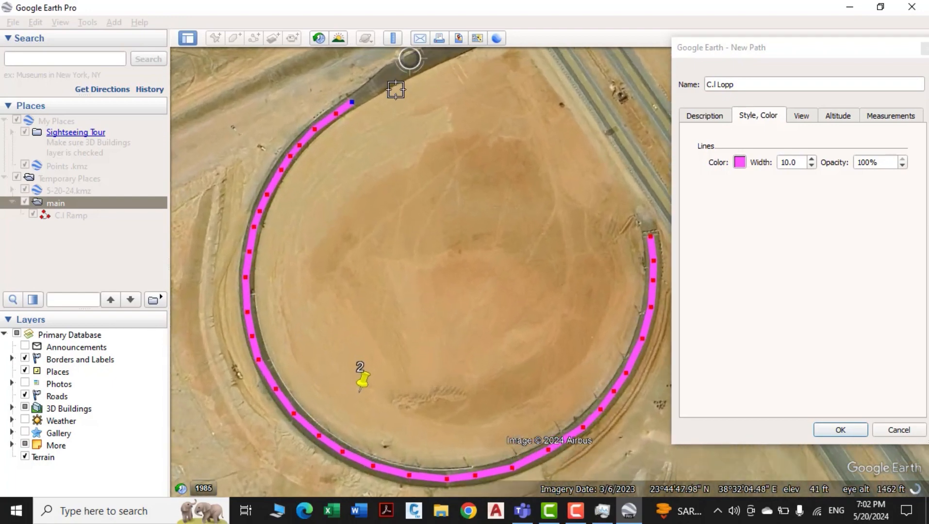
pyautogui.scroll(3, 384, 85)
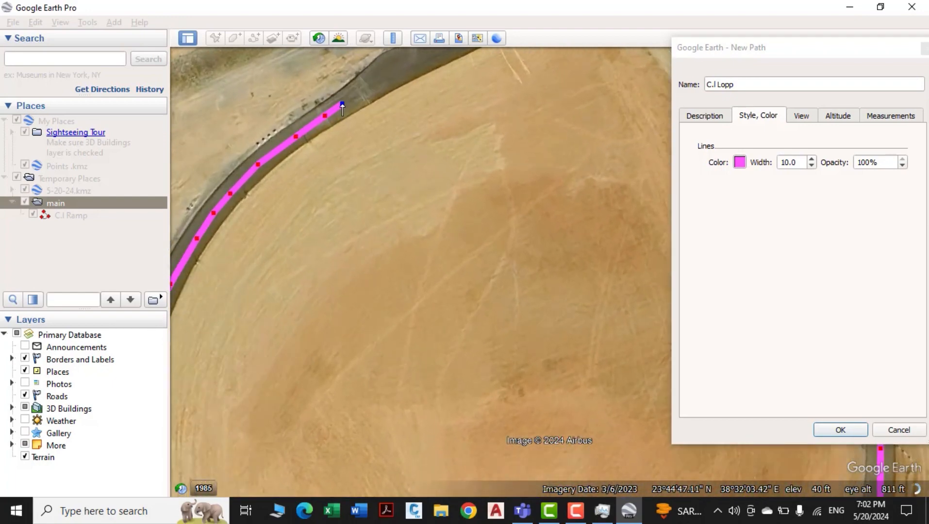
pyautogui.scroll(-3, 364, 99)
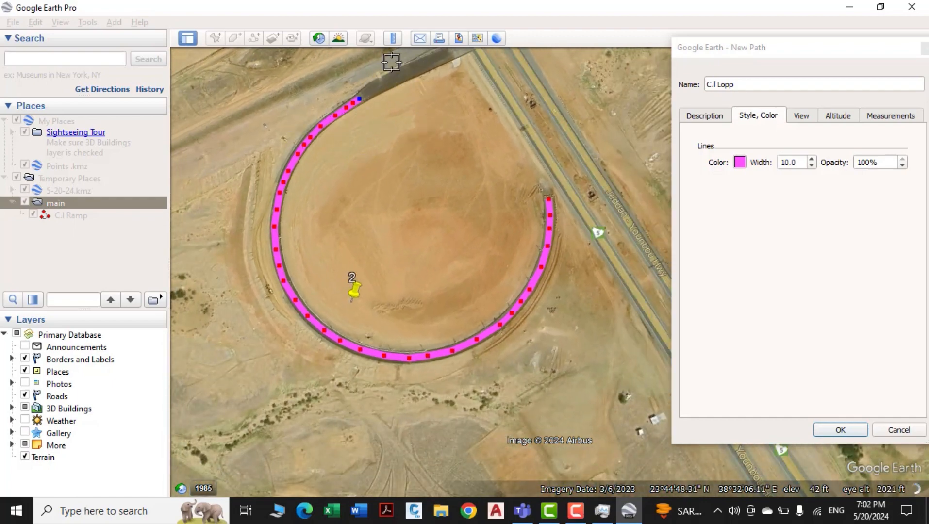
pyautogui.scroll(-2, 369, 77)
pyautogui.scroll(1, 368, 76)
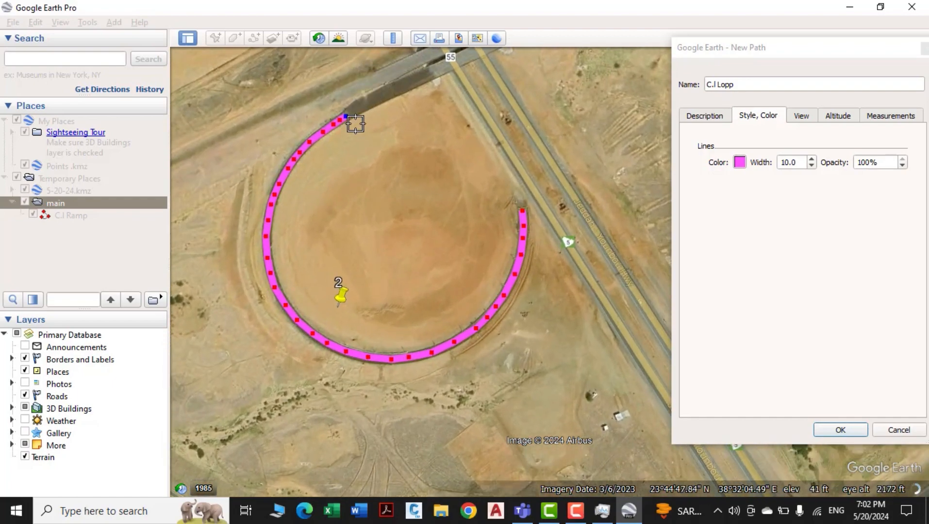
# - Set the C.l Lopp path's line color to violet-blue #5500ff and save the finished path
pyautogui.scroll(-1, 363, 255)
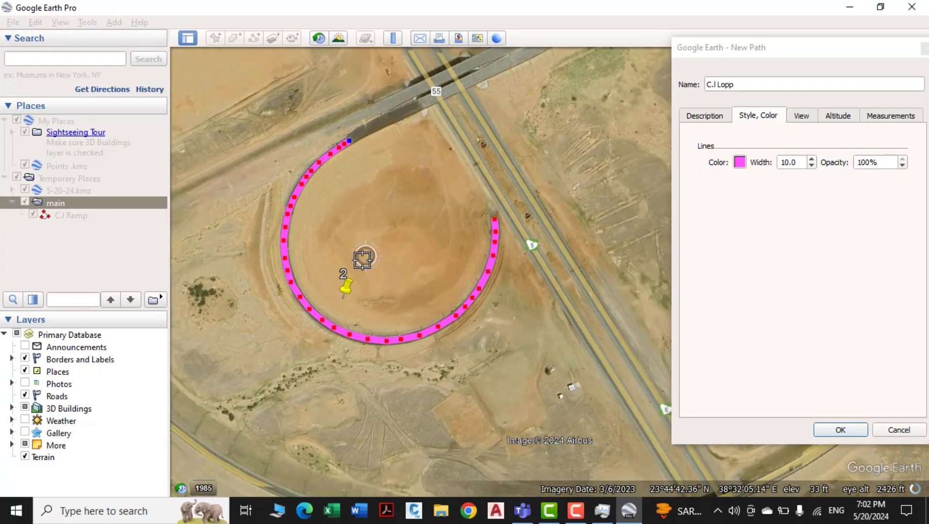
pyautogui.scroll(2, 352, 150)
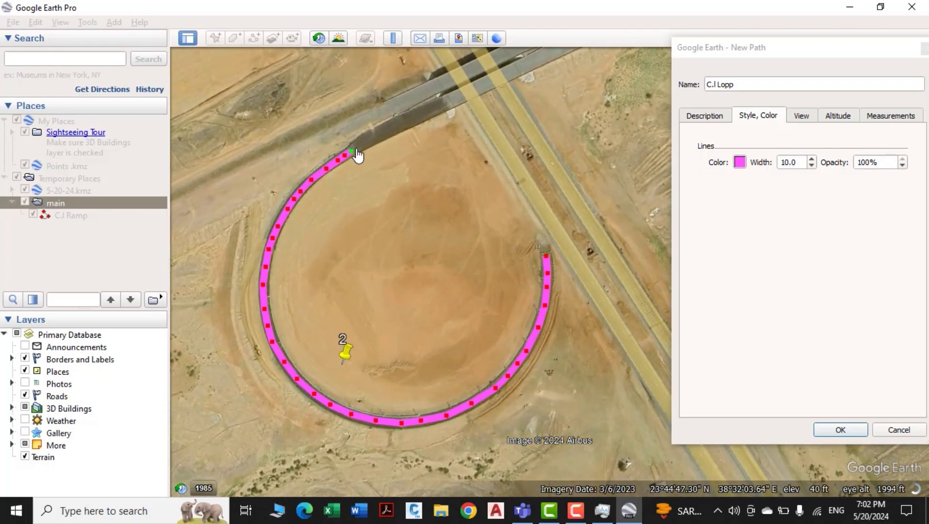
pyautogui.scroll(-1, 358, 155)
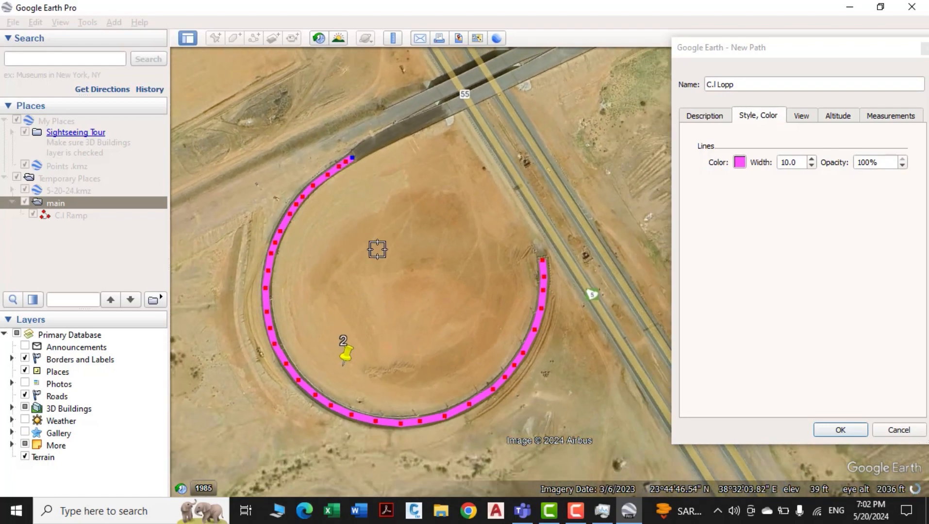
pyautogui.scroll(-2, 572, 278)
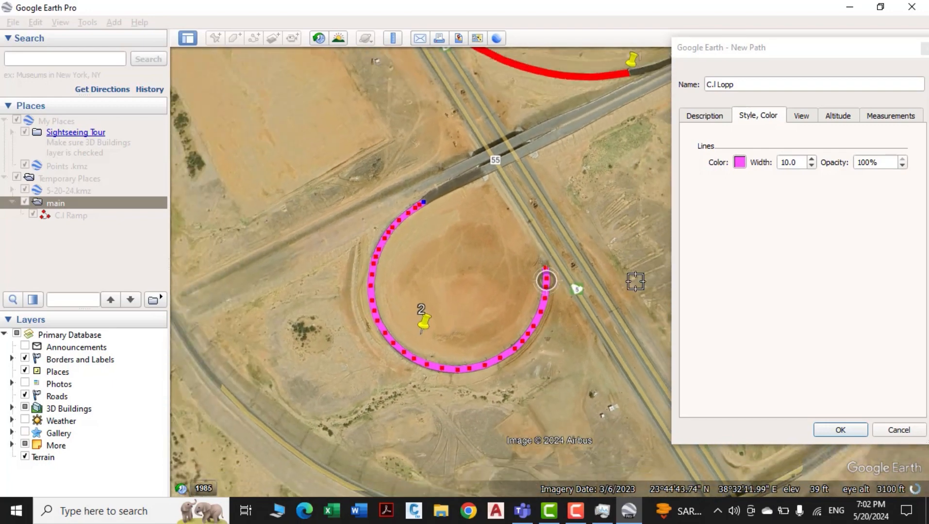
pyautogui.click(740, 163)
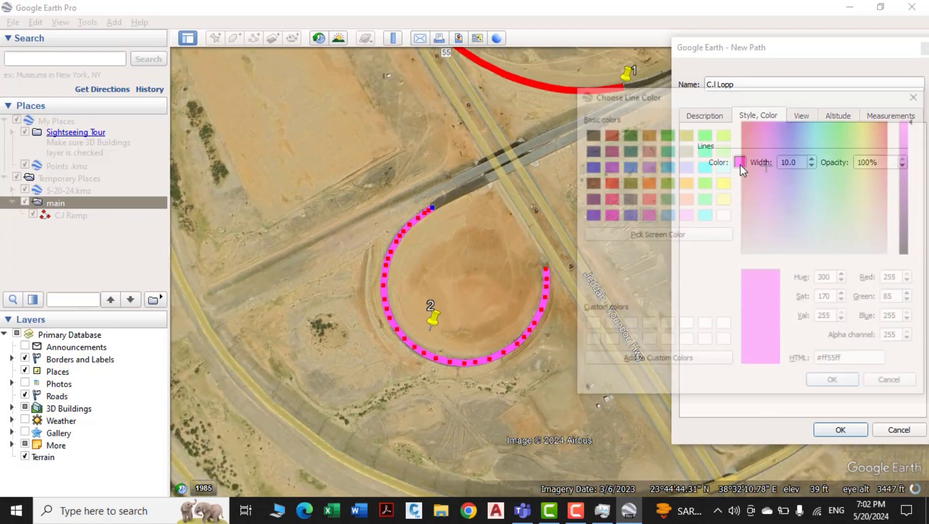
pyautogui.click(589, 215)
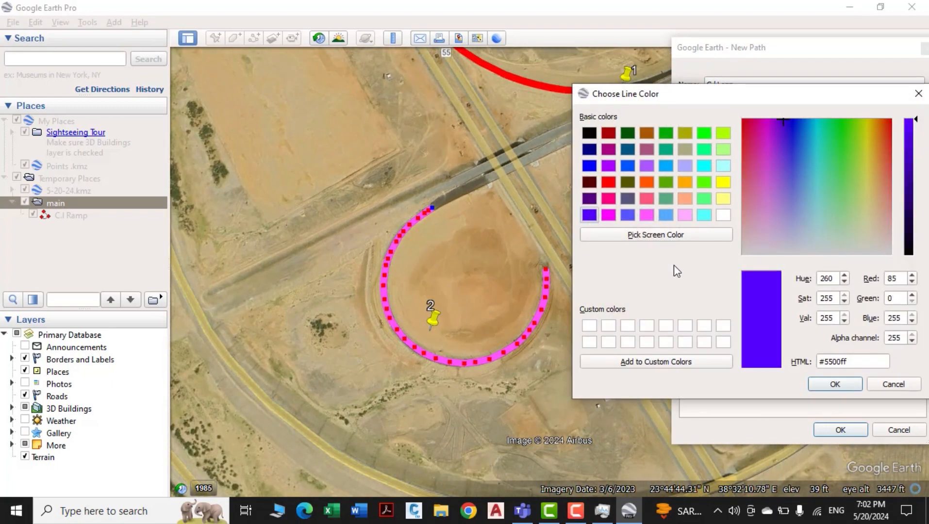
pyautogui.click(834, 384)
pyautogui.click(841, 429)
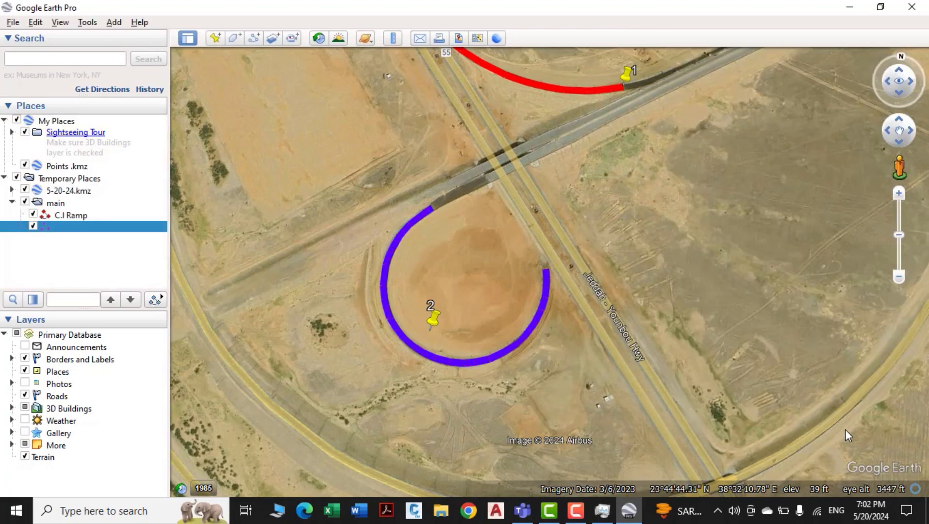
pyautogui.click(96, 251)
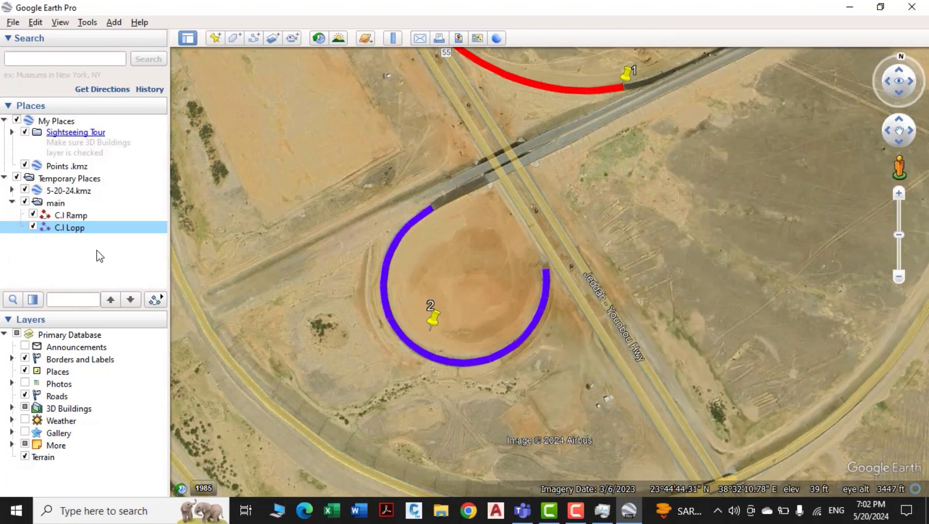
# - Delete the 5-20-24.kmz placemark file from Temporary Places and confirm the deletion
pyautogui.scroll(3, 556, 197)
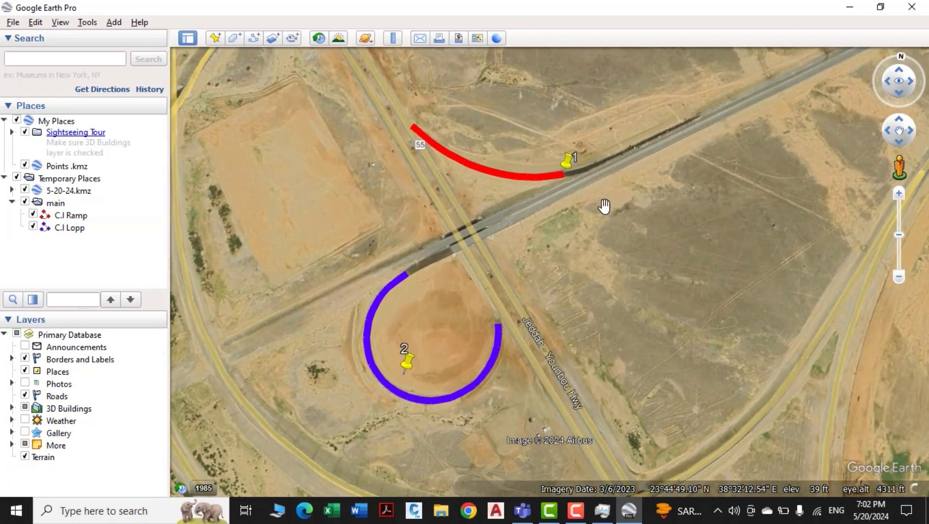
pyautogui.scroll(3, 563, 155)
pyautogui.scroll(-3, 559, 197)
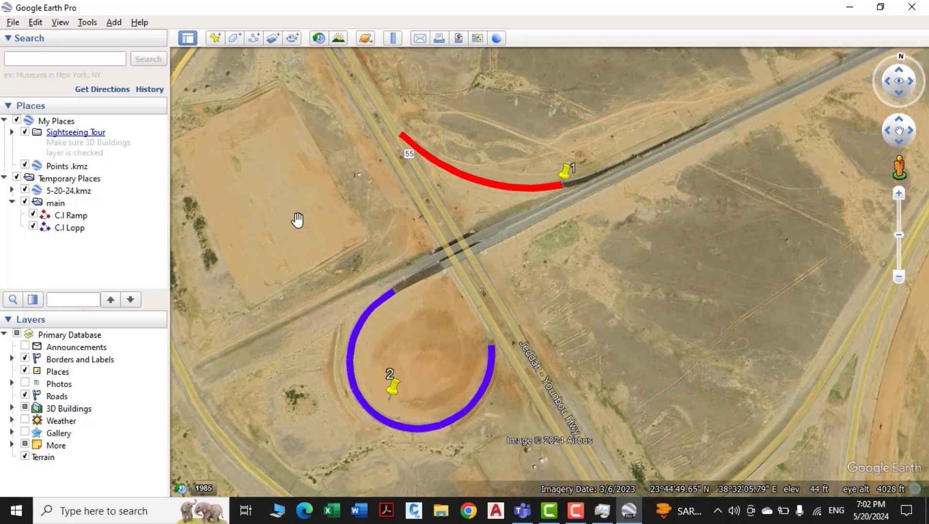
pyautogui.rightClick(86, 190)
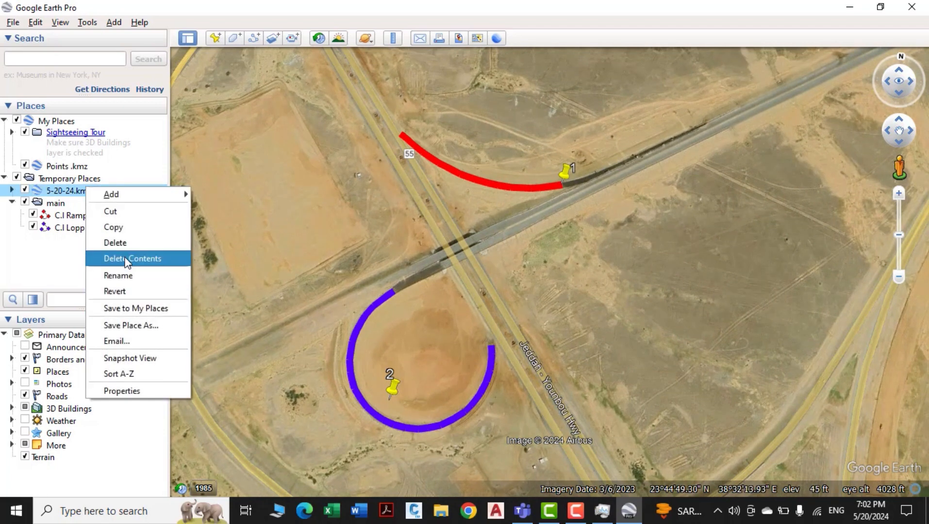
pyautogui.click(117, 243)
pyautogui.click(534, 270)
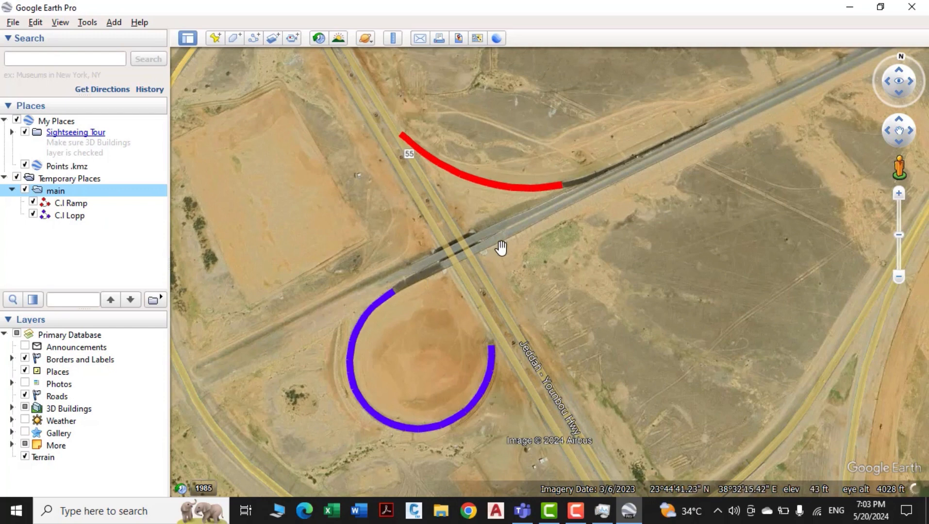
# - Move the main folder into My Places and save it as a KMZ file named main on the D: drive
pyautogui.moveTo(53, 191); pyautogui.dragTo(61, 179)
pyautogui.click(61, 180)
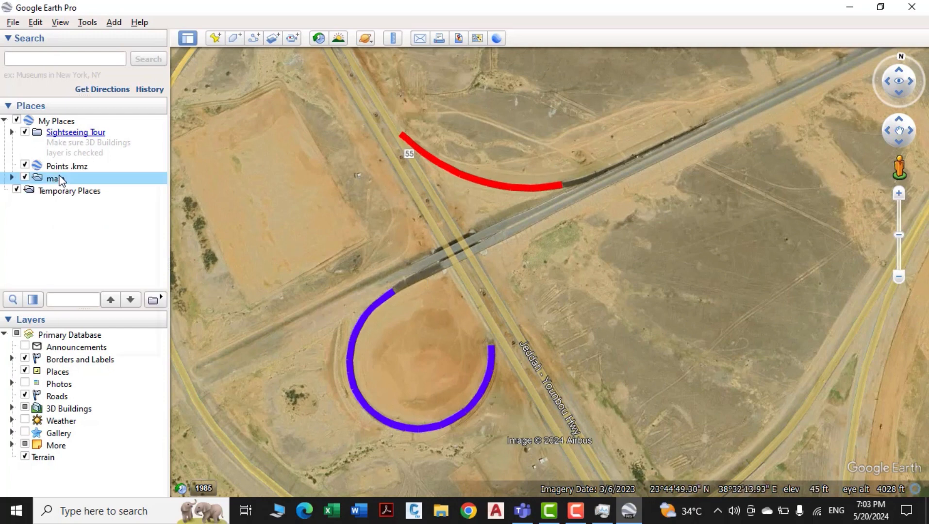
pyautogui.rightClick(61, 180)
pyautogui.moveTo(101, 191)
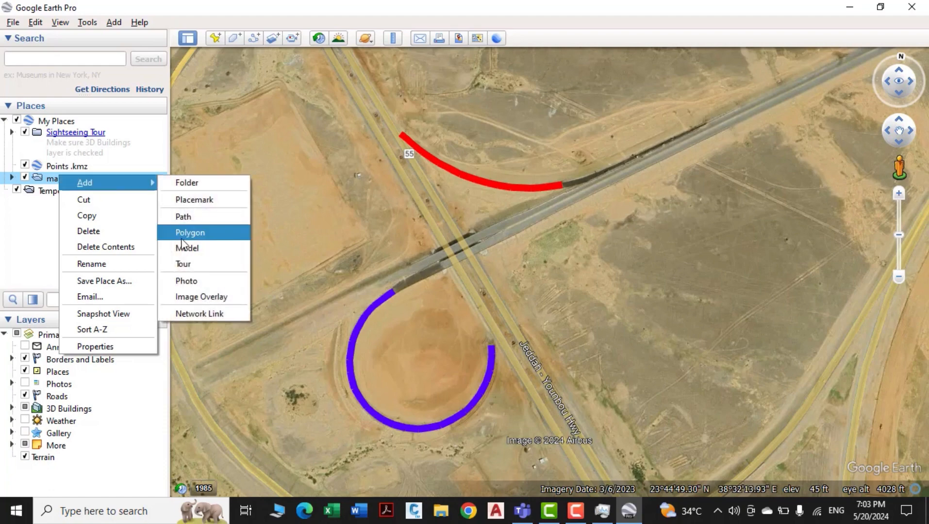
pyautogui.click(118, 279)
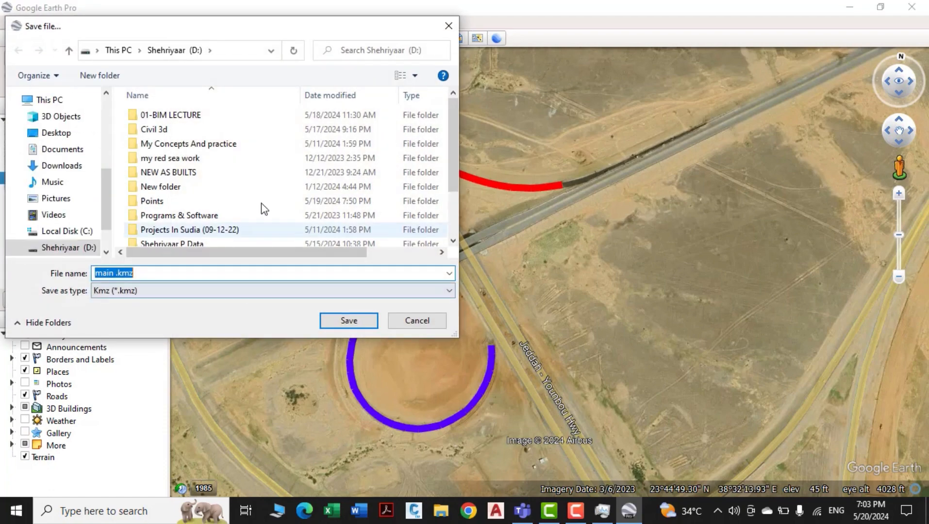
pyautogui.scroll(-2, 218, 199)
pyautogui.click(116, 272)
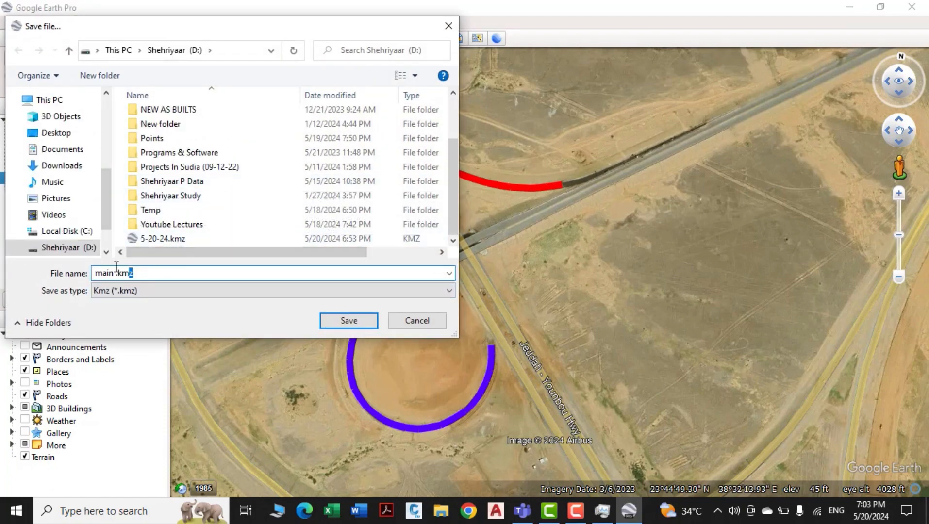
pyautogui.moveTo(116, 266); pyautogui.dragTo(88, 266)
pyautogui.click(176, 277)
pyautogui.click(348, 321)
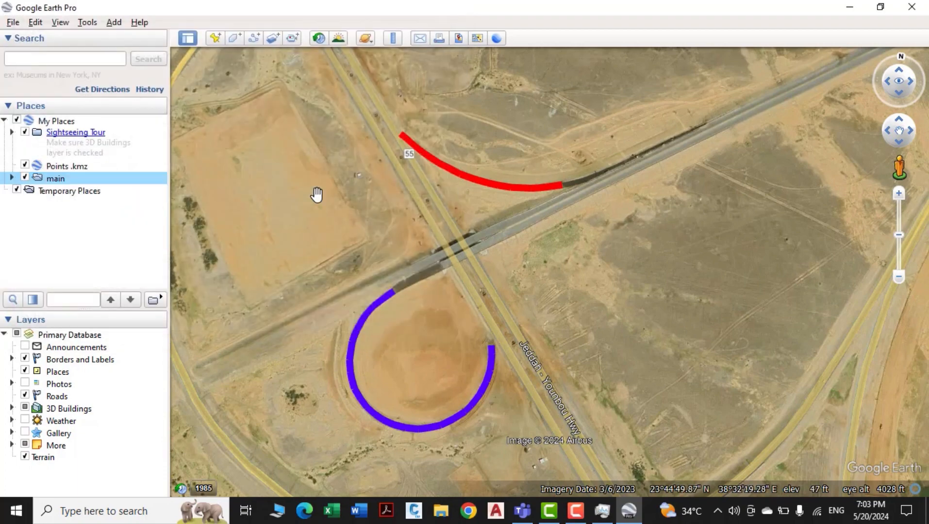
# - Check the paths inside the main folder, collapse it again and close Google Earth Pro
pyautogui.click(12, 177)
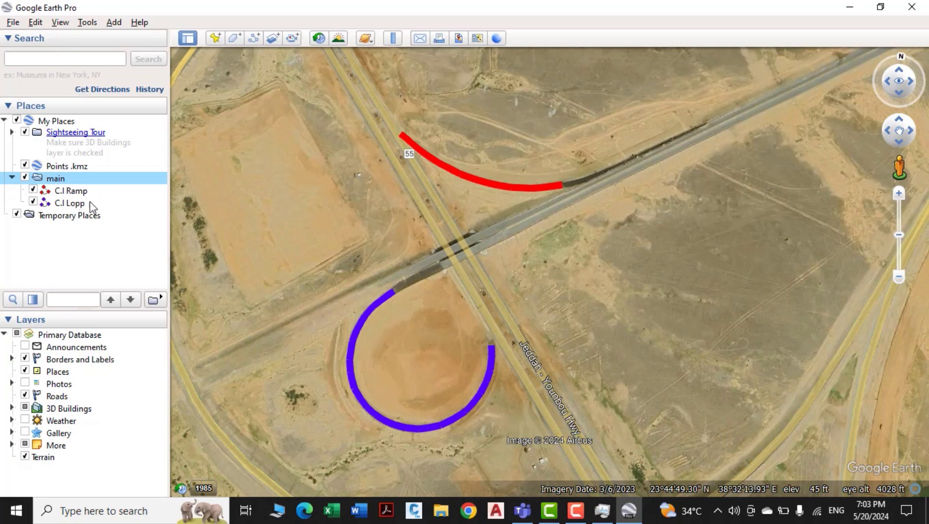
pyautogui.click(12, 178)
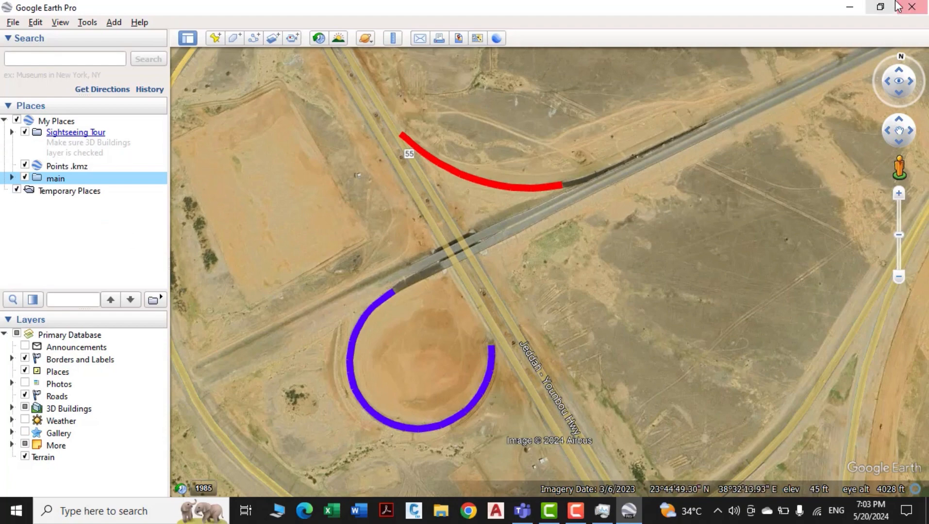
pyautogui.click(911, 7)
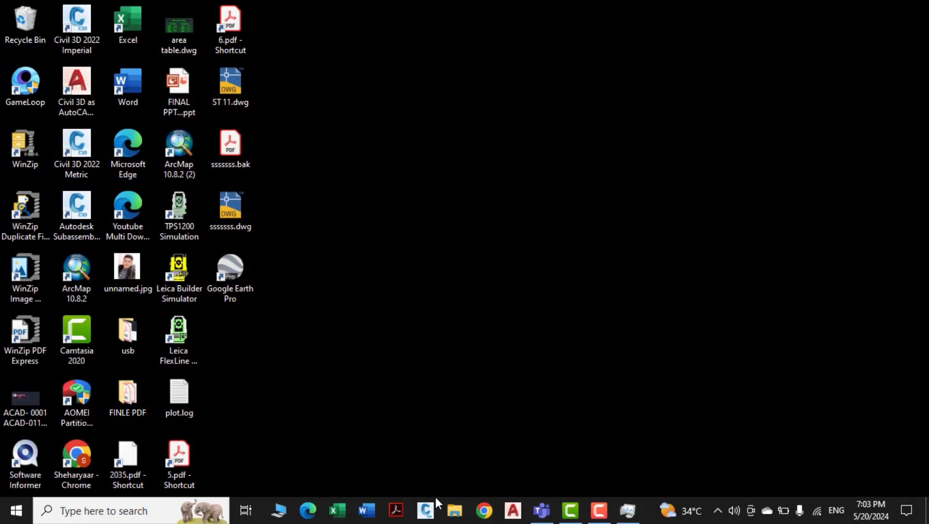
# - Switch to Chrome, find GPS Visualizer through a Google search for "gps visualizer" and open its file conversion form
pyautogui.click(484, 511)
pyautogui.click(316, 304)
pyautogui.write('g')
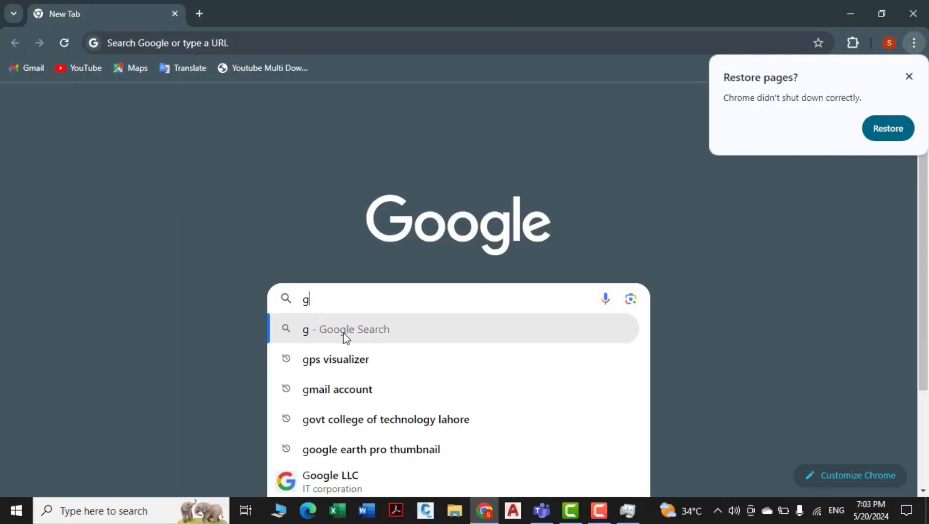
pyautogui.click(347, 359)
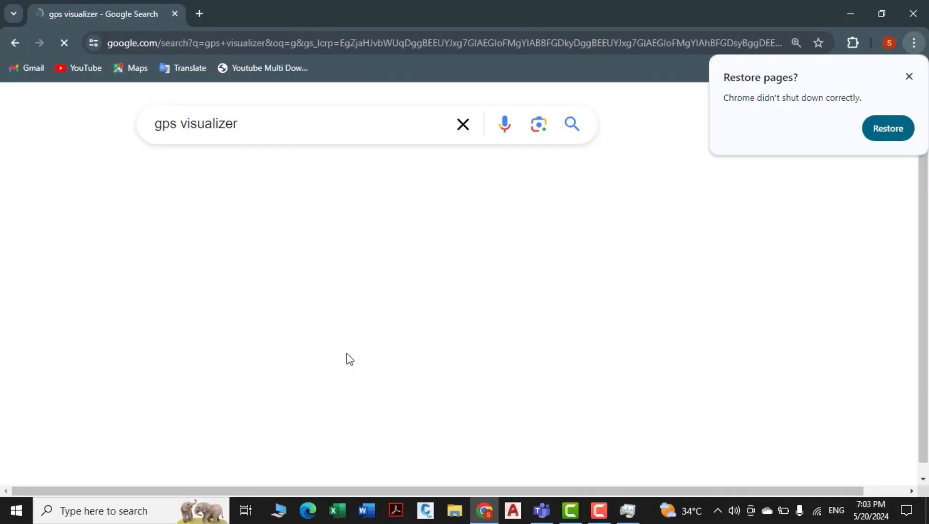
pyautogui.click(908, 76)
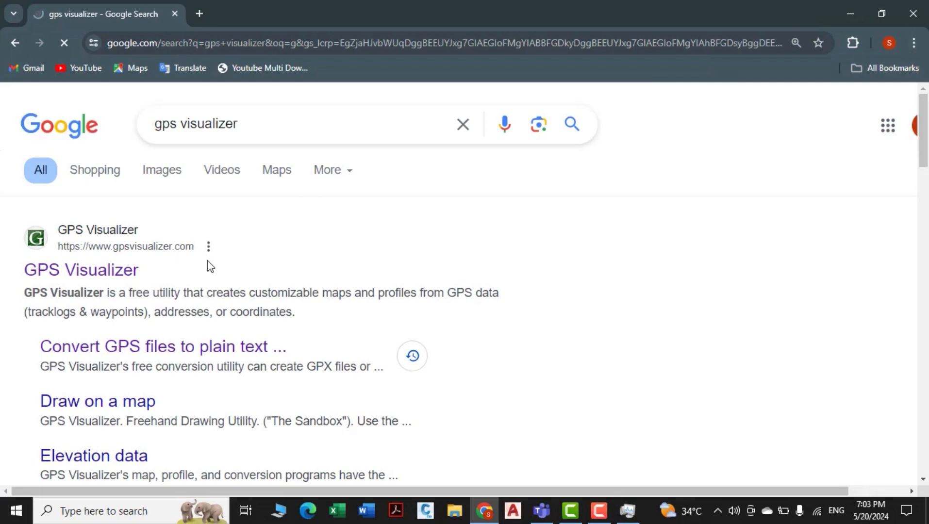
pyautogui.click(119, 281)
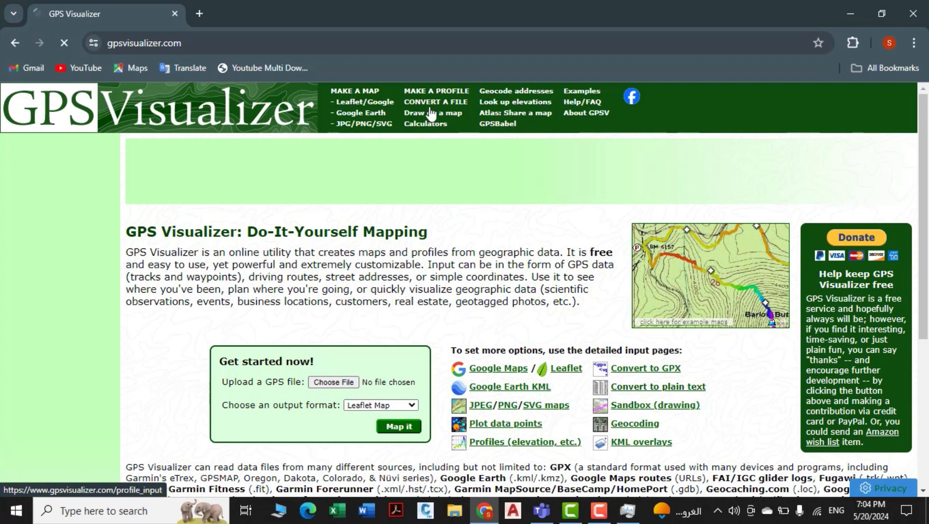
pyautogui.click(437, 103)
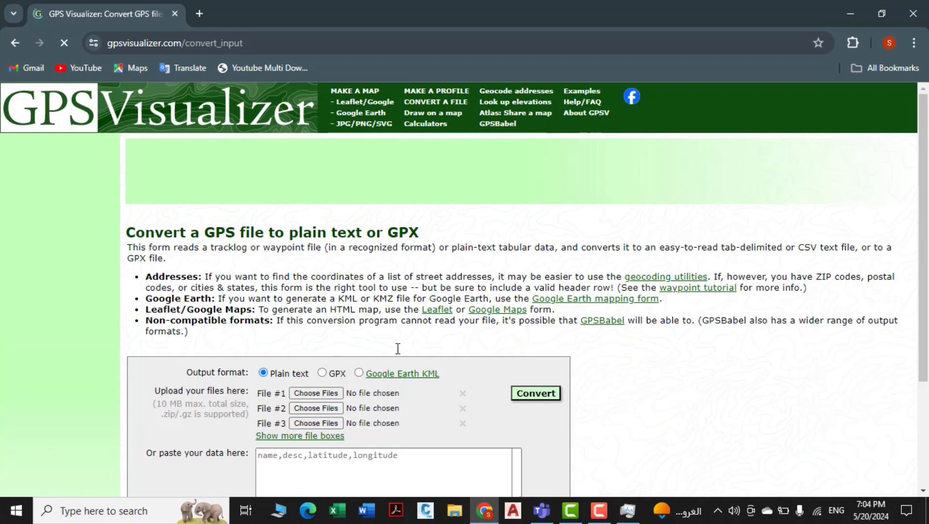
# - Choose main .kmz from the D: drive as File #1 for the conversion
pyautogui.scroll(-3, 311, 257)
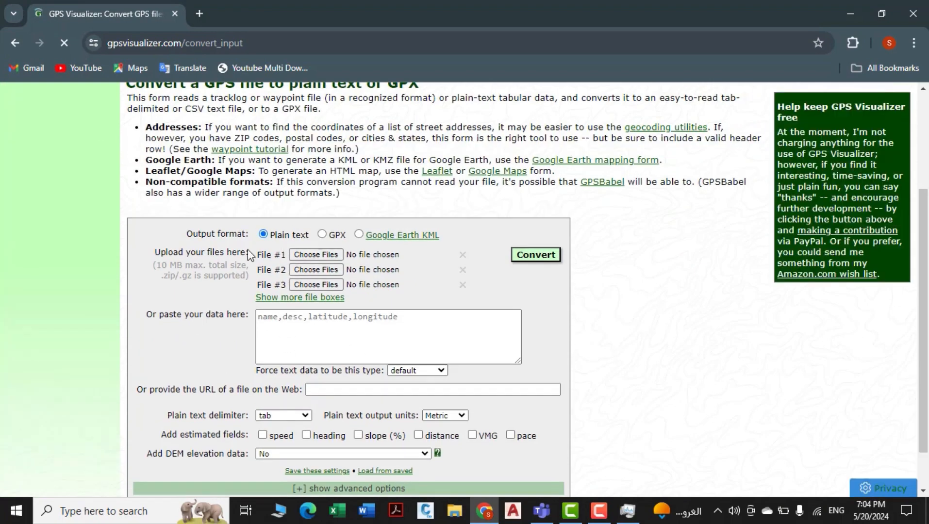
pyautogui.click(315, 255)
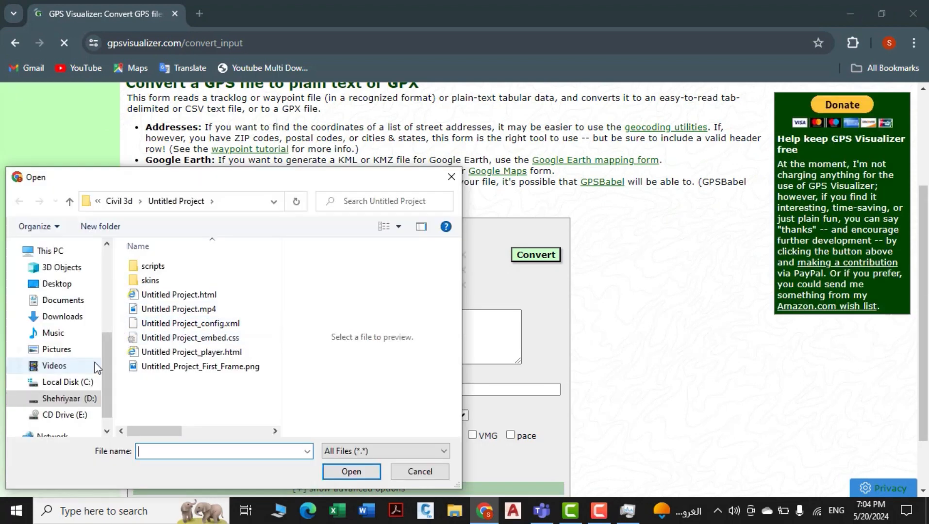
pyautogui.moveTo(106, 364); pyautogui.dragTo(111, 388)
pyautogui.click(72, 377)
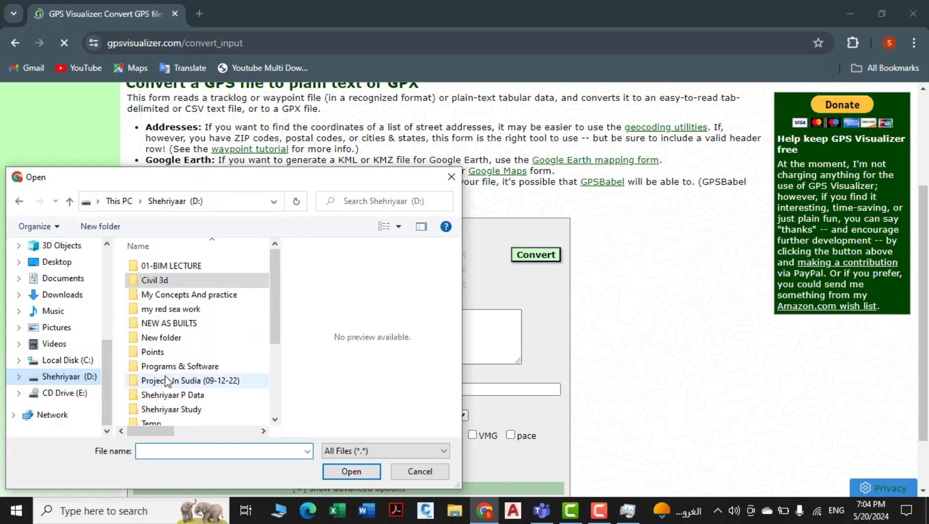
pyautogui.scroll(-4, 170, 399)
pyautogui.click(160, 374)
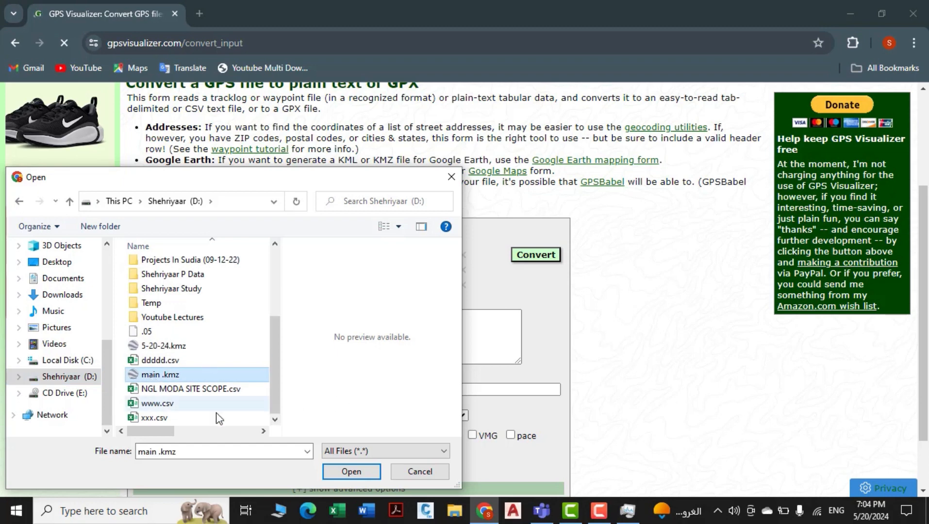
pyautogui.click(361, 472)
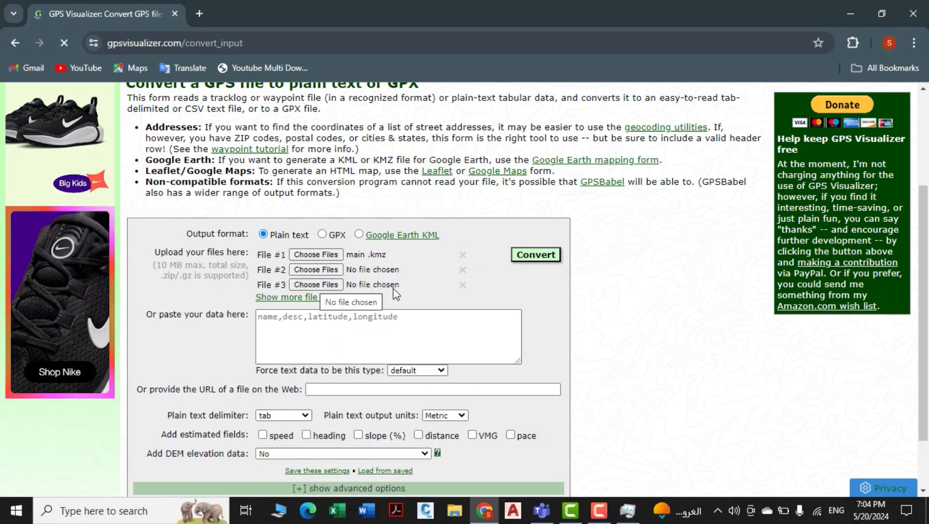
# - Set the added DEM elevation data to best available source
pyautogui.scroll(-1, 340, 286)
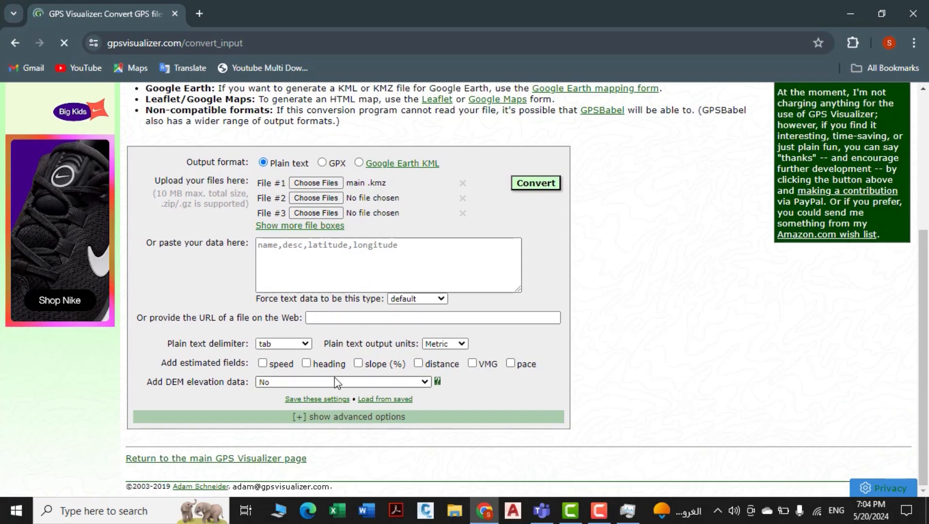
pyautogui.click(310, 384)
pyautogui.click(308, 382)
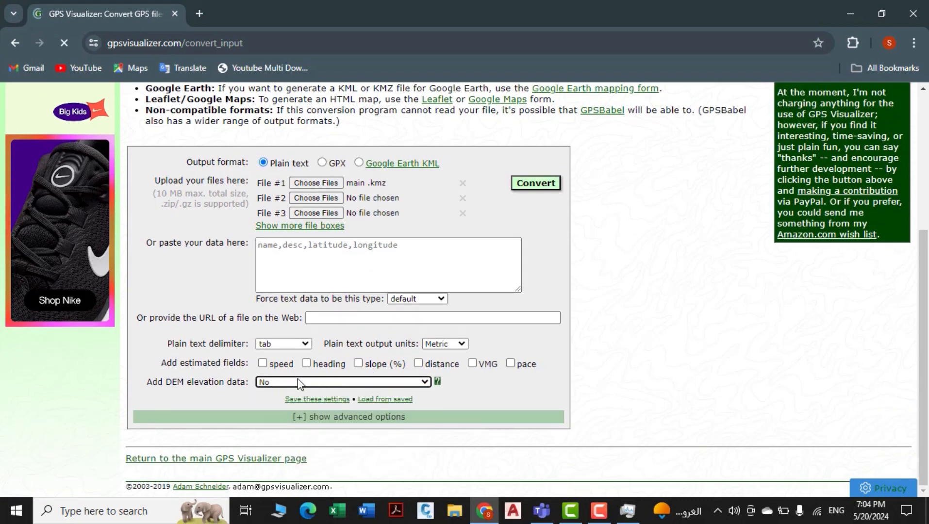
pyautogui.click(299, 383)
pyautogui.click(338, 401)
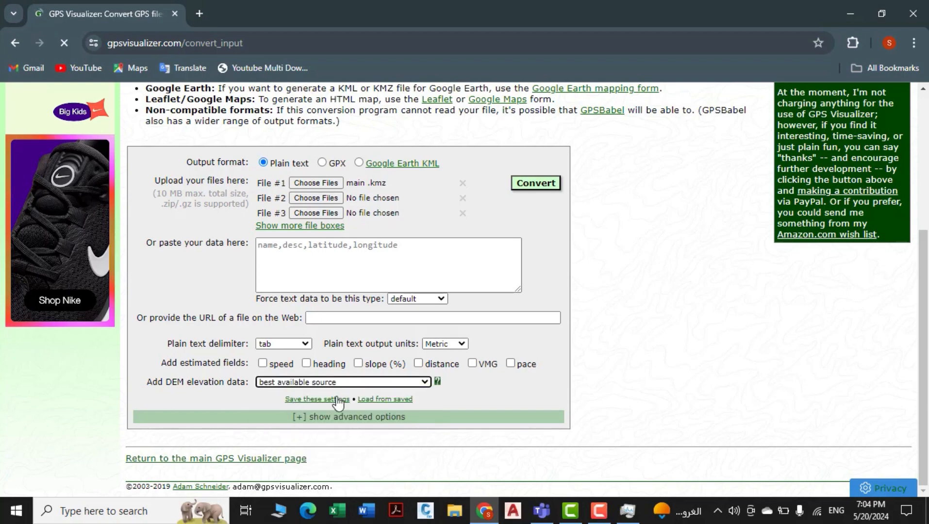
# - Expand the advanced conversion options and set Output UTM coordinates to Yes
pyautogui.click(337, 417)
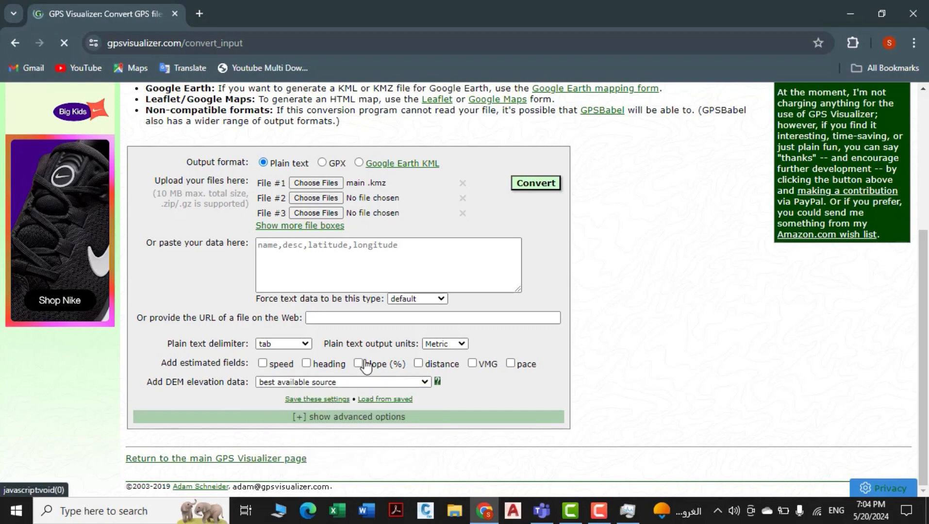
pyautogui.click(332, 418)
pyautogui.scroll(-10, 368, 340)
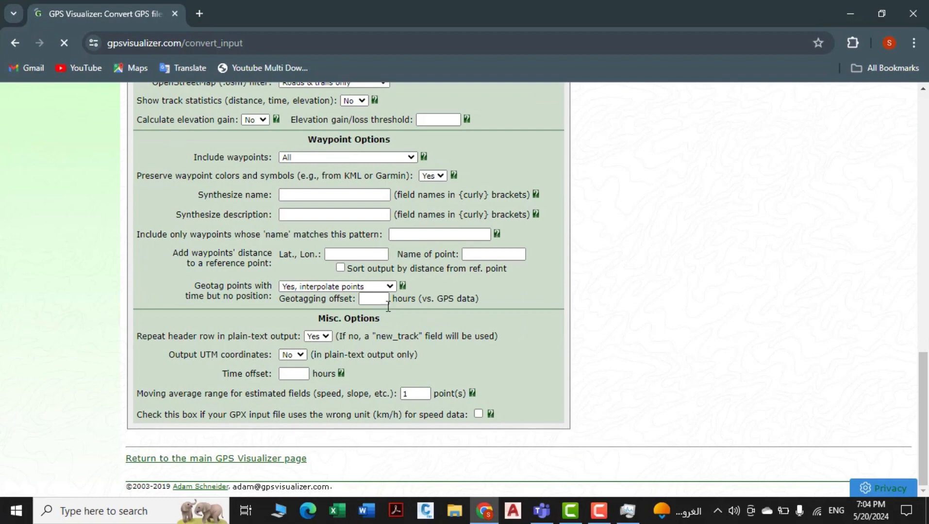
pyautogui.scroll(12, 388, 308)
pyautogui.scroll(-5, 373, 326)
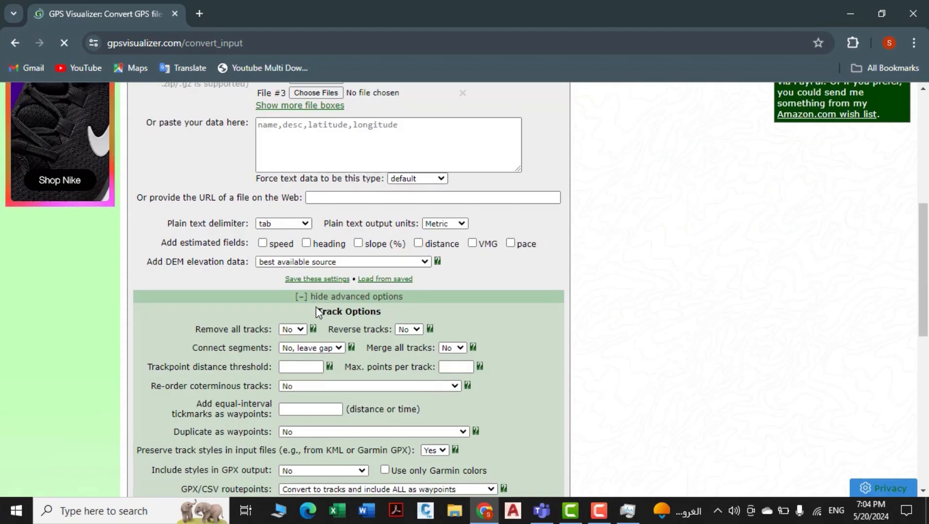
pyautogui.scroll(-10, 318, 315)
pyautogui.click(296, 355)
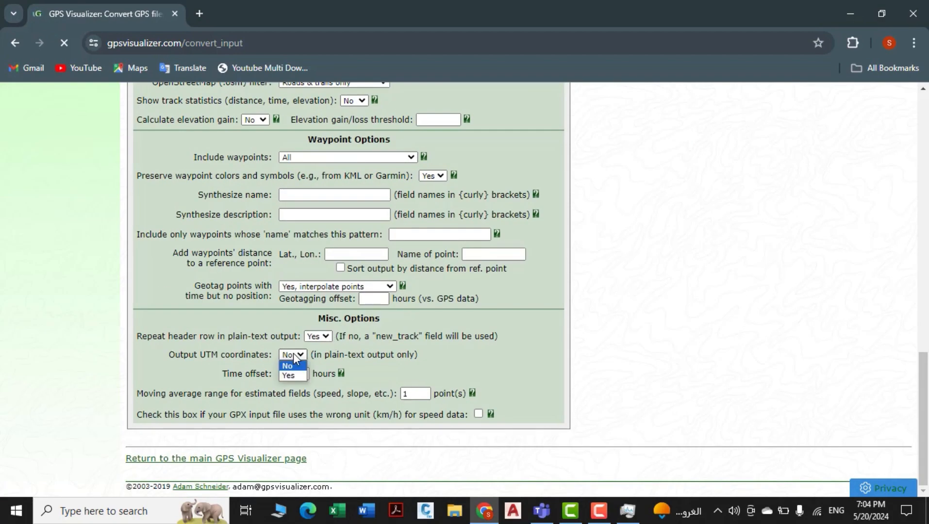
pyautogui.click(290, 375)
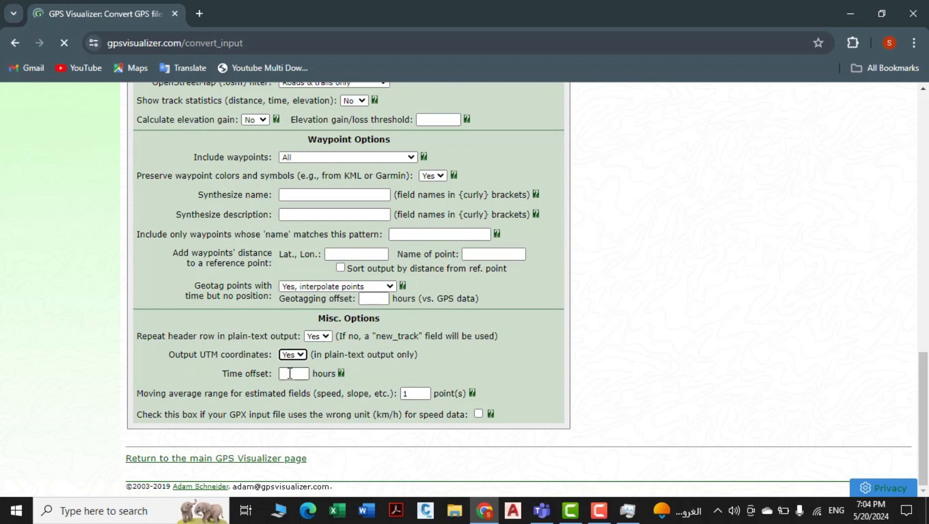
pyautogui.click(290, 357)
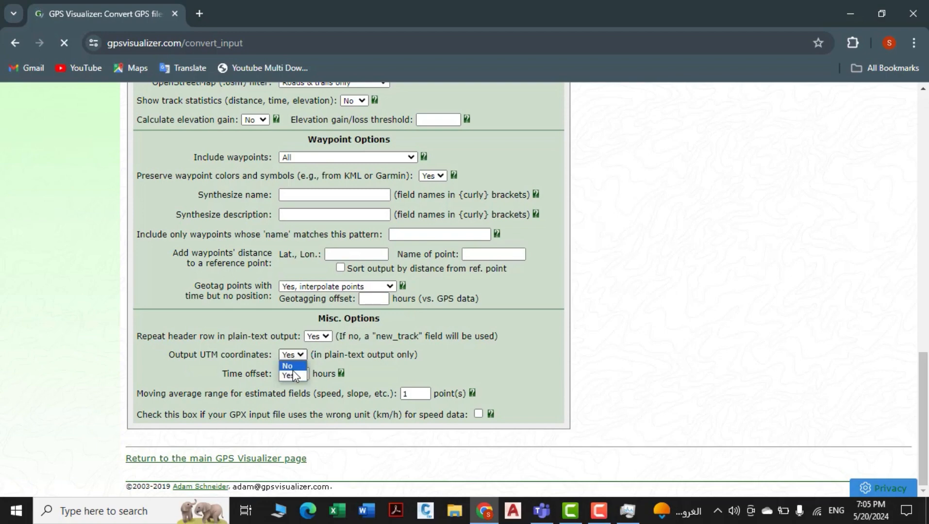
pyautogui.click(289, 365)
pyautogui.click(291, 355)
pyautogui.click(290, 375)
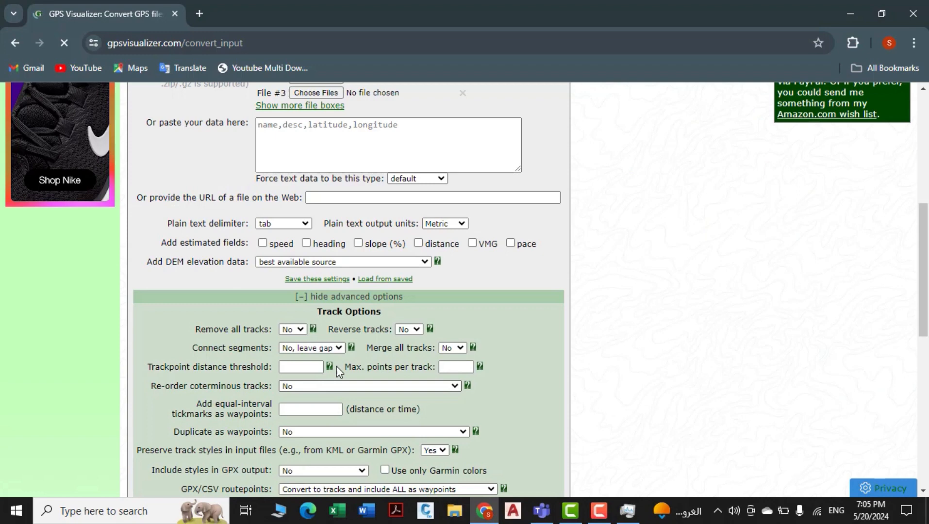
# - Collapse the advanced options, convert the file to plain text and download the resulting data text file
pyautogui.click(330, 297)
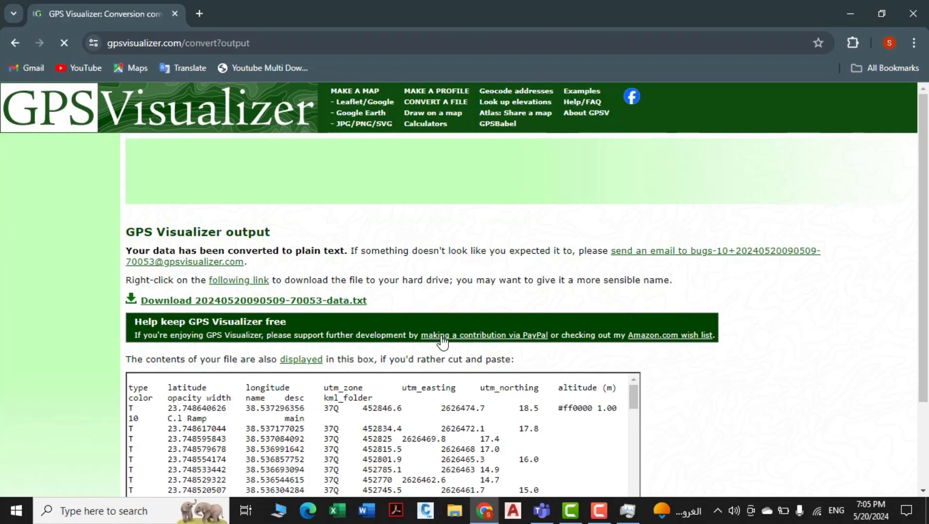
pyautogui.scroll(-2, 442, 343)
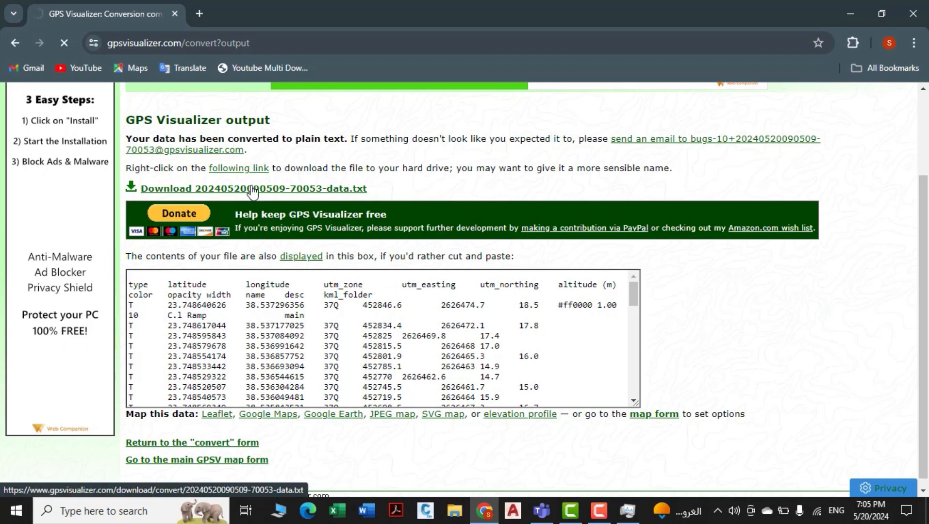
pyautogui.click(253, 190)
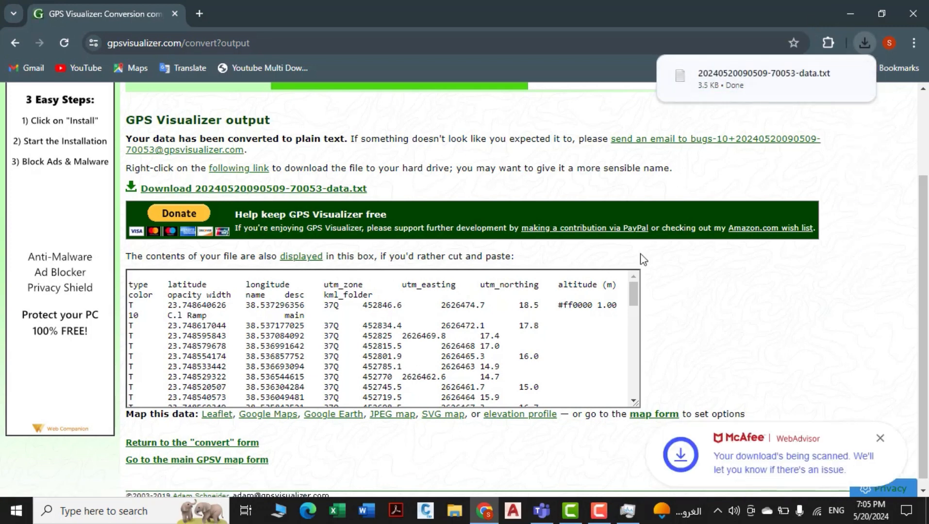
# - Switch to Excel and show the data import commands in the blank workbook
pyautogui.click(340, 513)
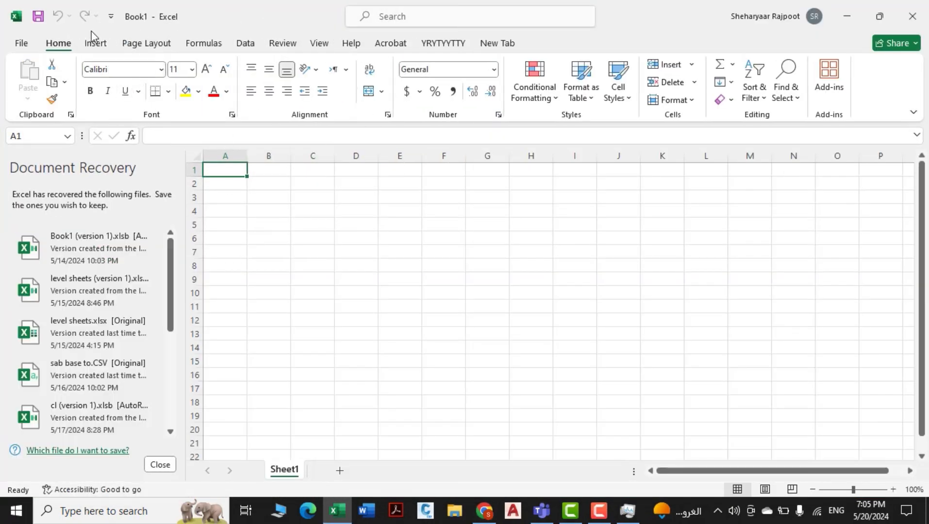
pyautogui.click(245, 45)
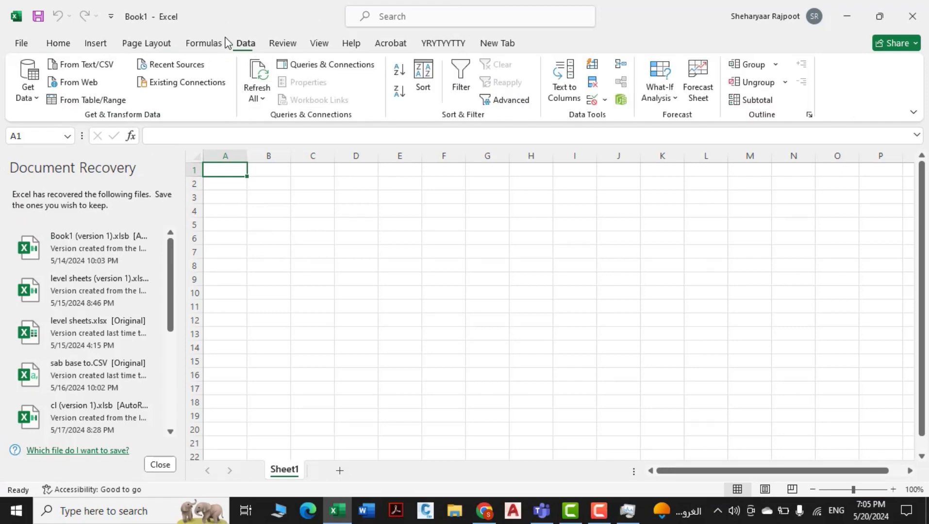
pyautogui.click(21, 43)
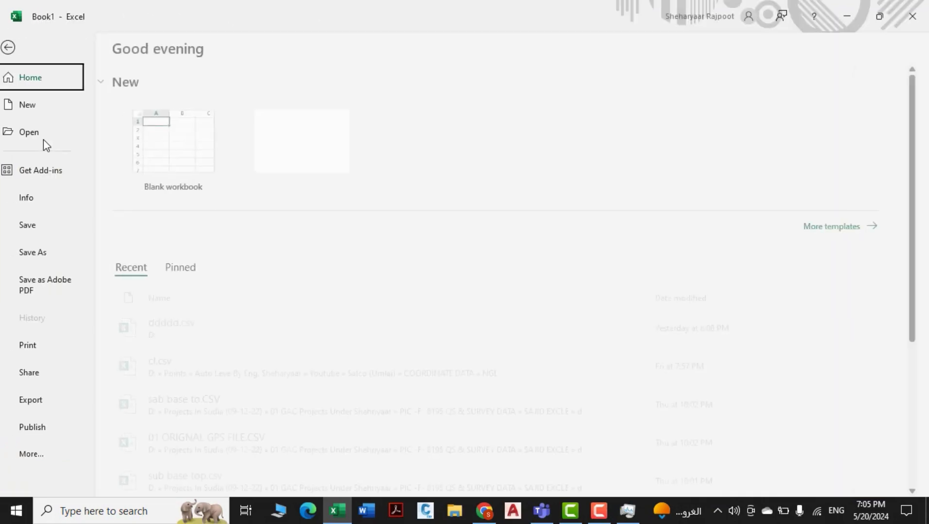
pyautogui.click(40, 132)
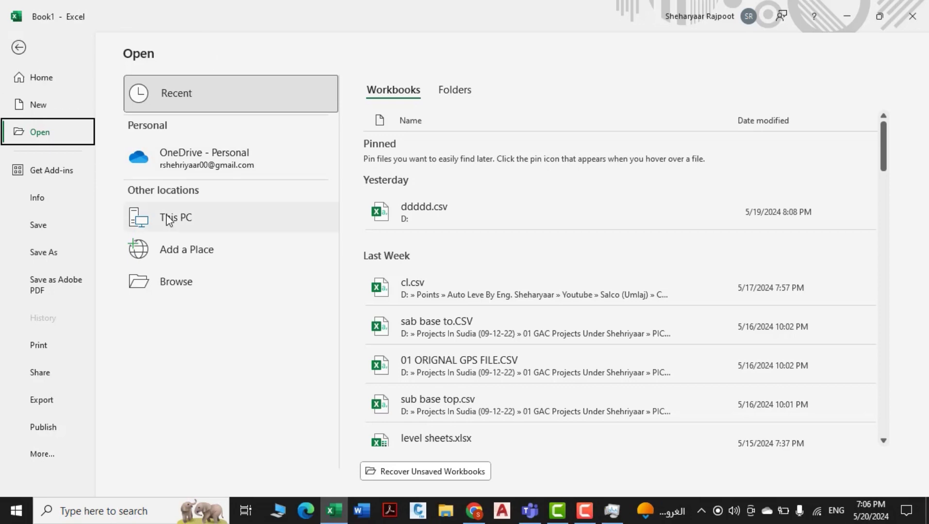
pyautogui.press('Escape')
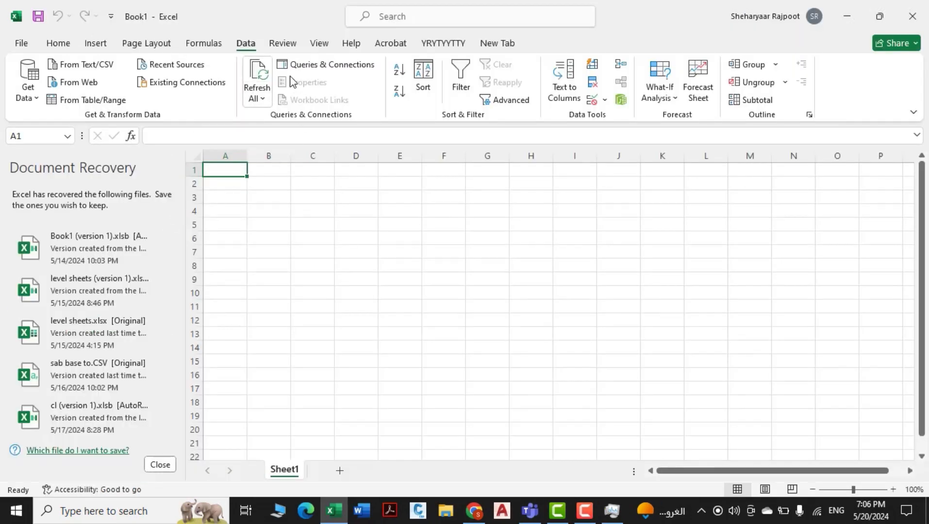
pyautogui.click(78, 70)
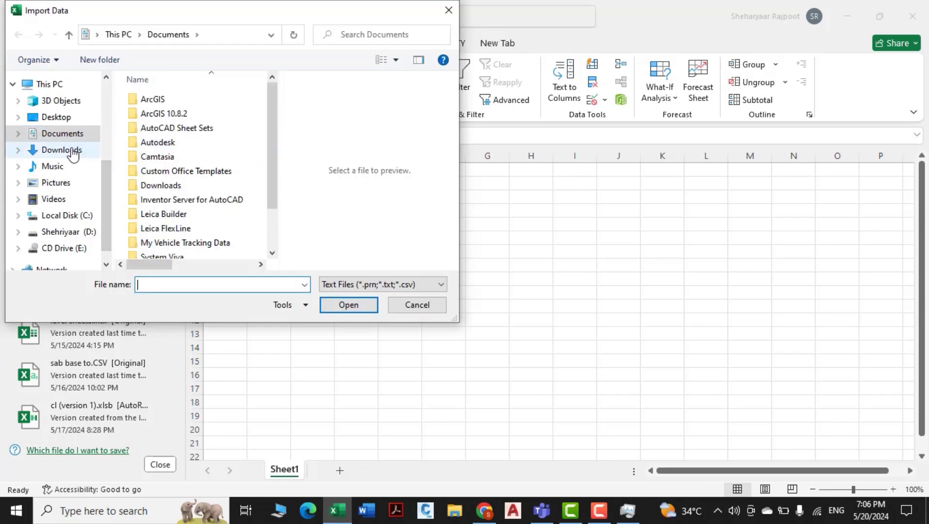
pyautogui.click(73, 155)
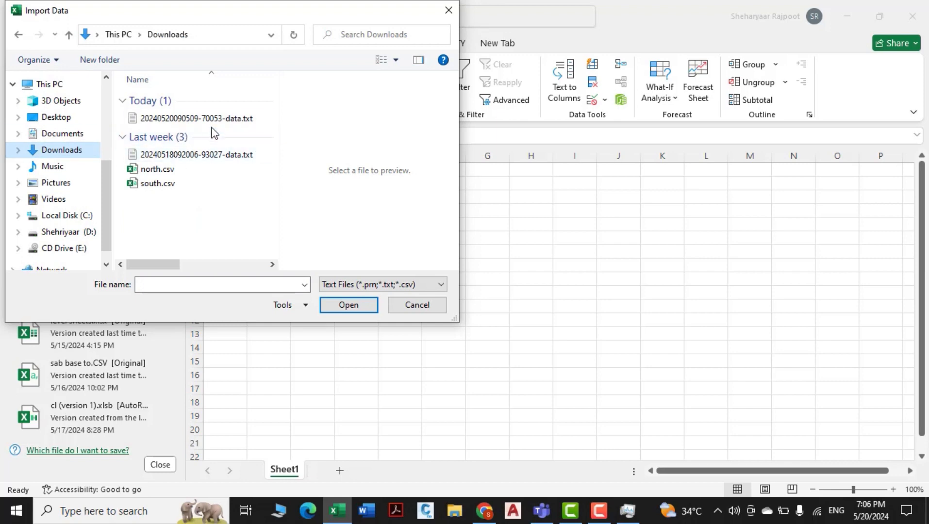
pyautogui.click(199, 119)
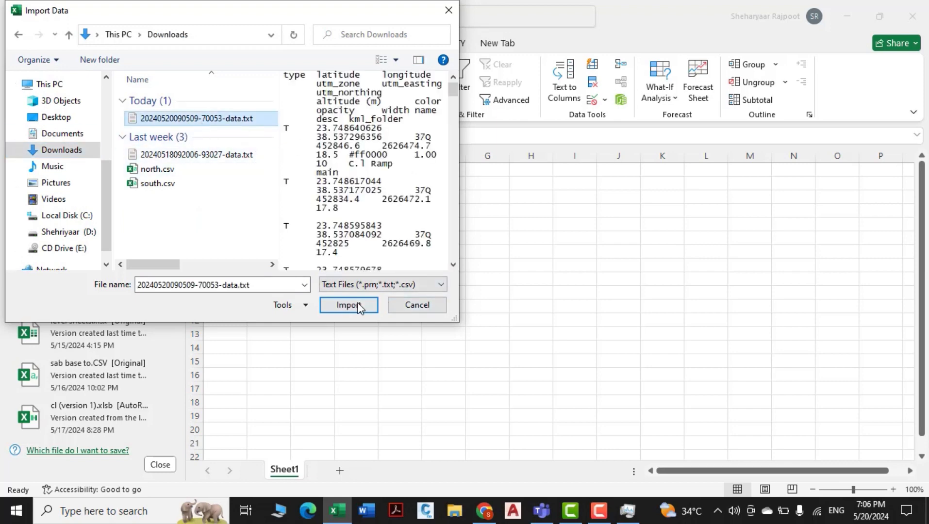
pyautogui.click(358, 305)
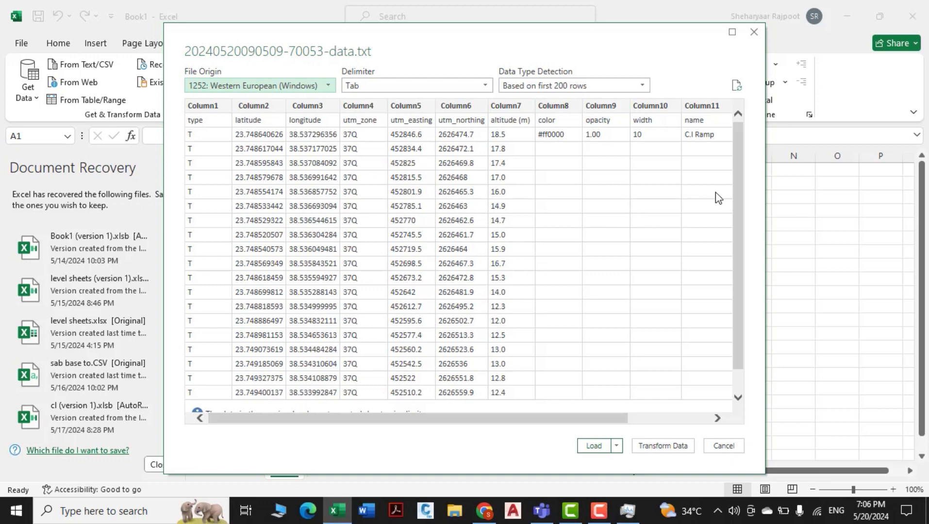
# - Check the tab-delimited preview, load the data into the workbook and close the queries list
pyautogui.moveTo(739, 174); pyautogui.dragTo(755, 197)
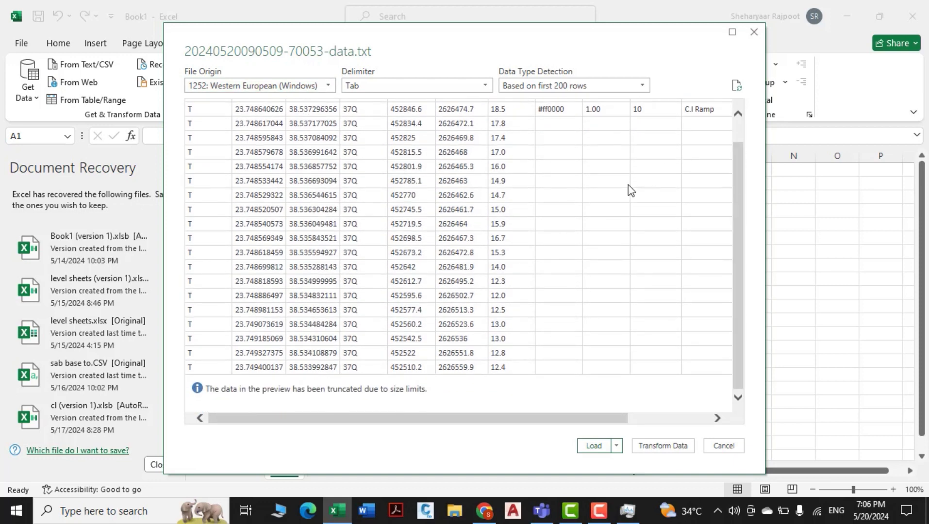
pyautogui.click(594, 445)
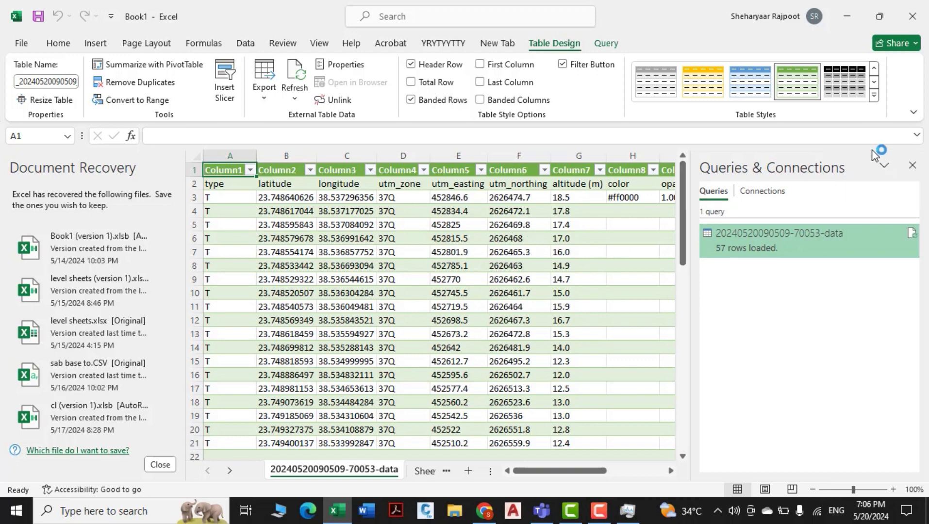
pyautogui.click(911, 168)
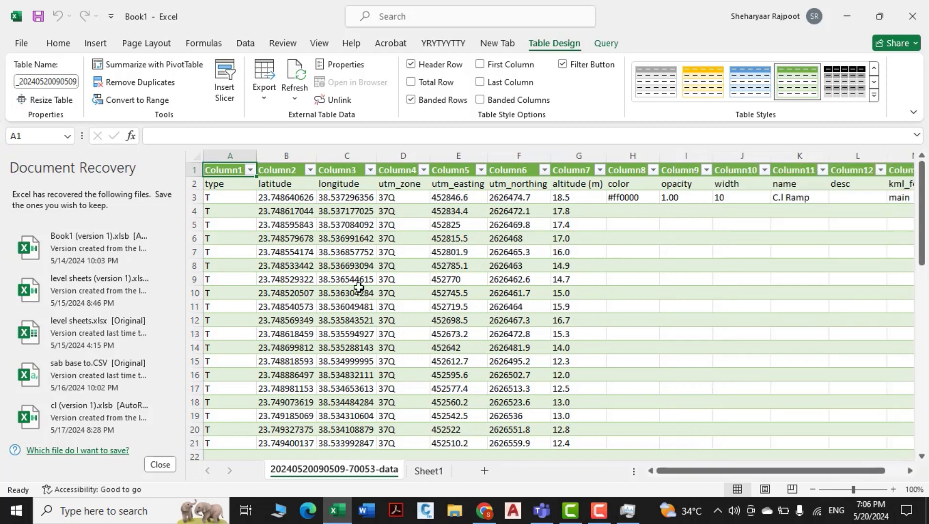
# - Look over the easting, northing and altitude values of the C.l Ramp track in the imported table
pyautogui.moveTo(450, 197); pyautogui.dragTo(463, 416)
pyautogui.moveTo(512, 198); pyautogui.dragTo(546, 412)
pyautogui.moveTo(562, 196); pyautogui.dragTo(572, 245)
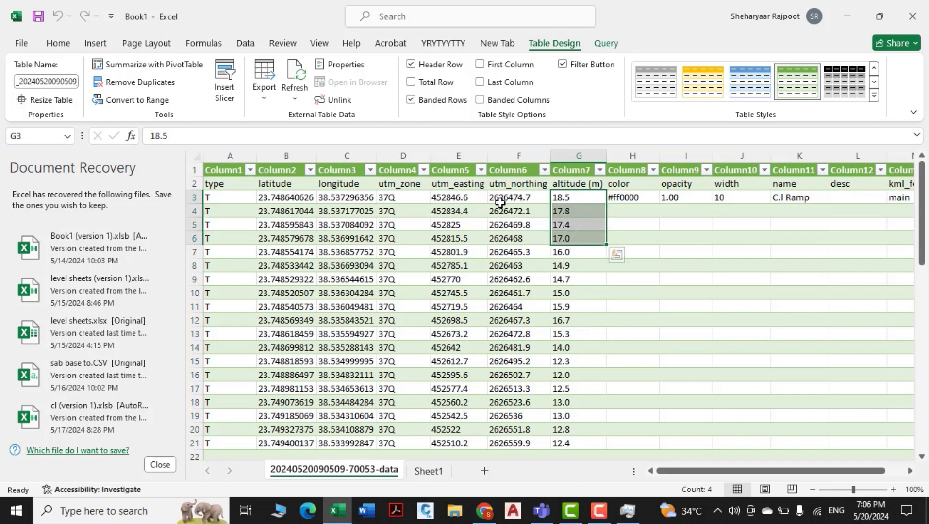
# - Copy the C.l Ramp utm_easting and utm_northing cells E2:F21, checking where the C.l Lopp data starts and ends
pyautogui.moveTo(445, 190); pyautogui.dragTo(505, 194)
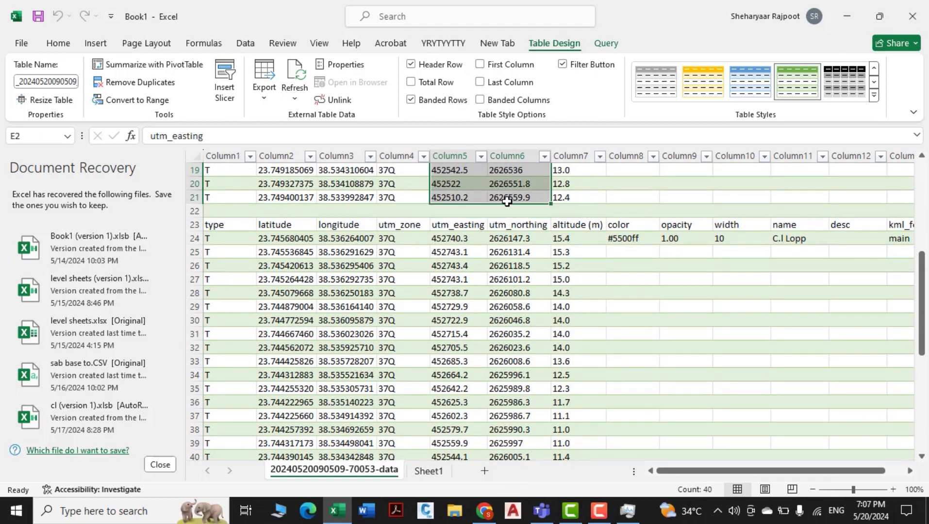
pyautogui.scroll(6, 497, 207)
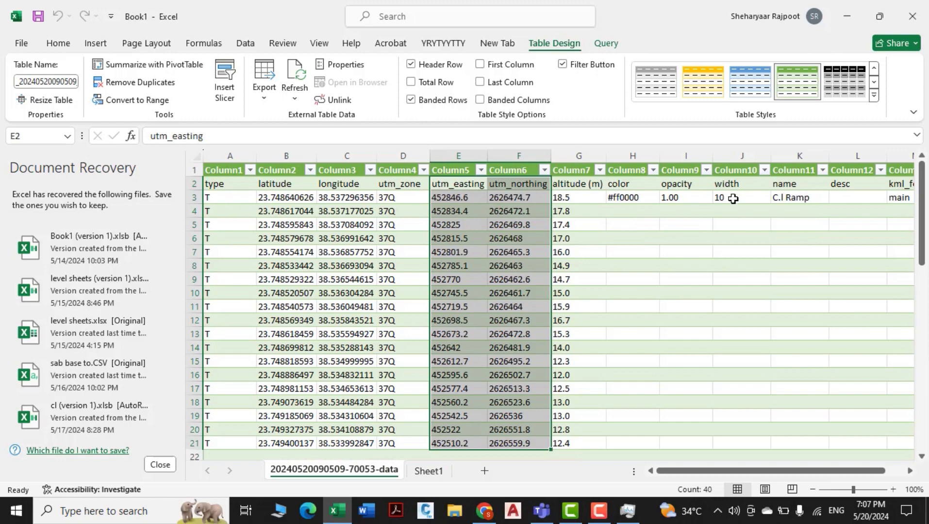
pyautogui.scroll(-15, 699, 228)
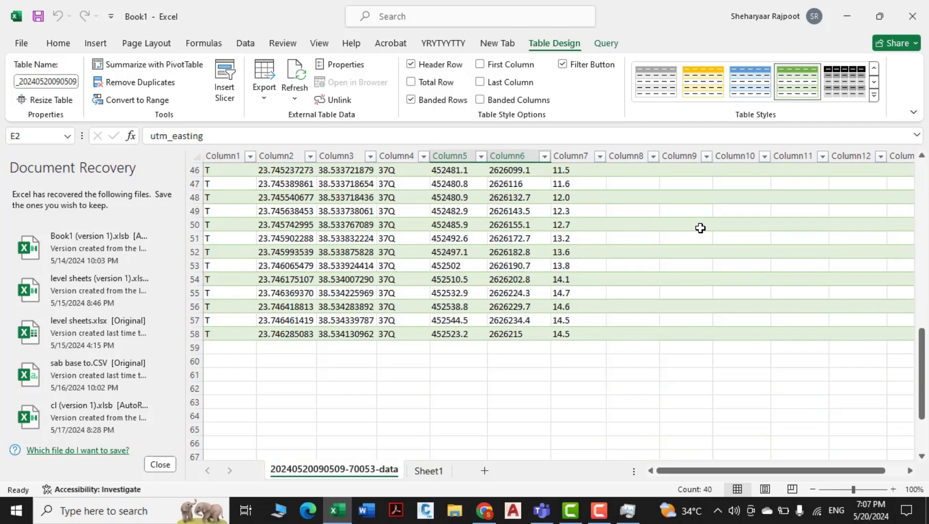
pyautogui.scroll(15, 699, 228)
pyautogui.scroll(-3, 593, 276)
pyautogui.scroll(-2, 594, 275)
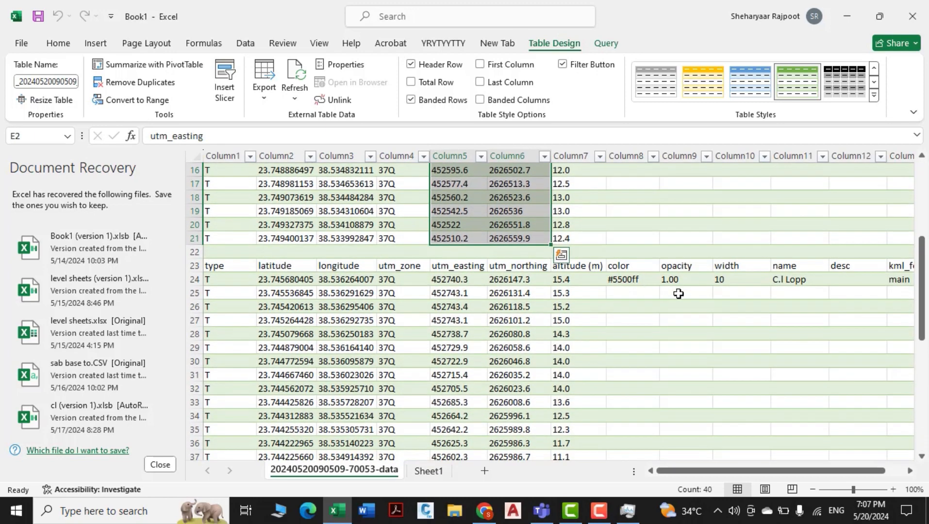
pyautogui.scroll(5, 629, 255)
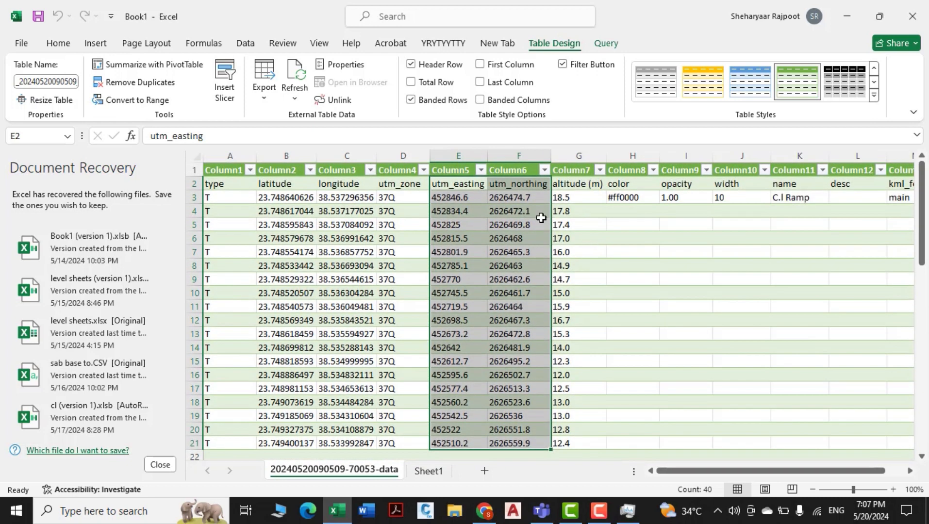
pyautogui.hotkey('ctrl', 'c')
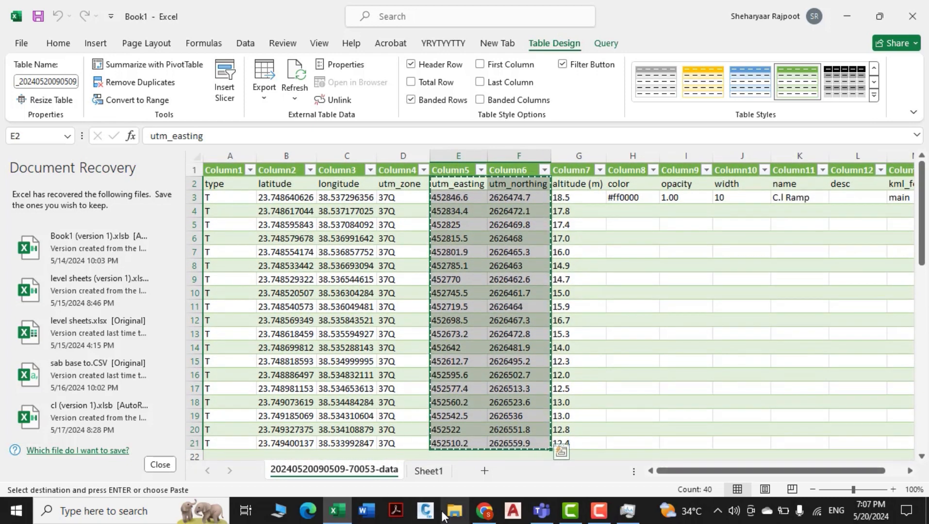
# - Create a blank workbook, paste the copied coordinates as values at A1 and widen columns A and B
pyautogui.click(21, 43)
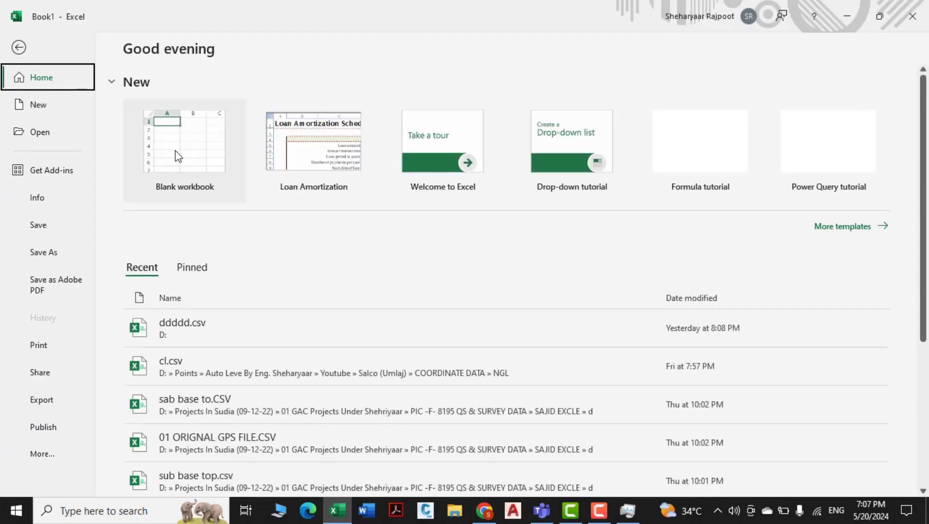
pyautogui.click(175, 148)
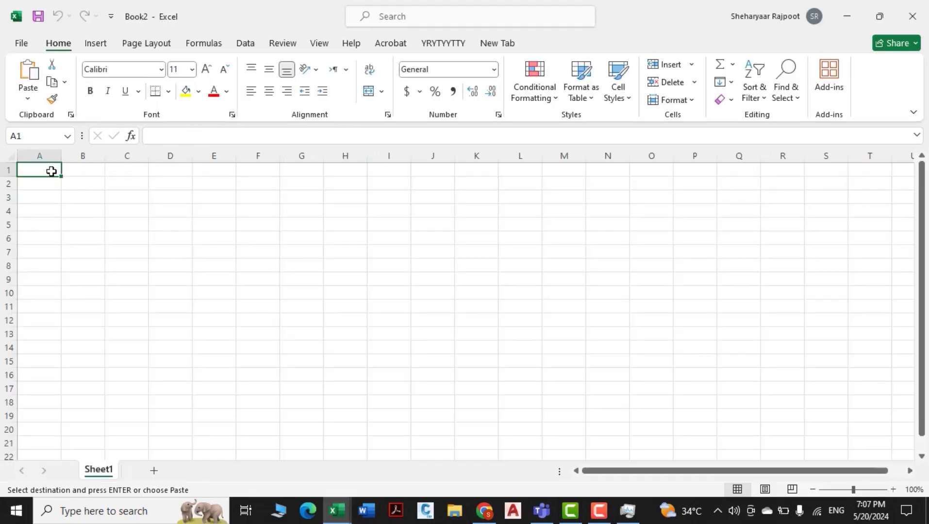
pyautogui.rightClick(52, 176)
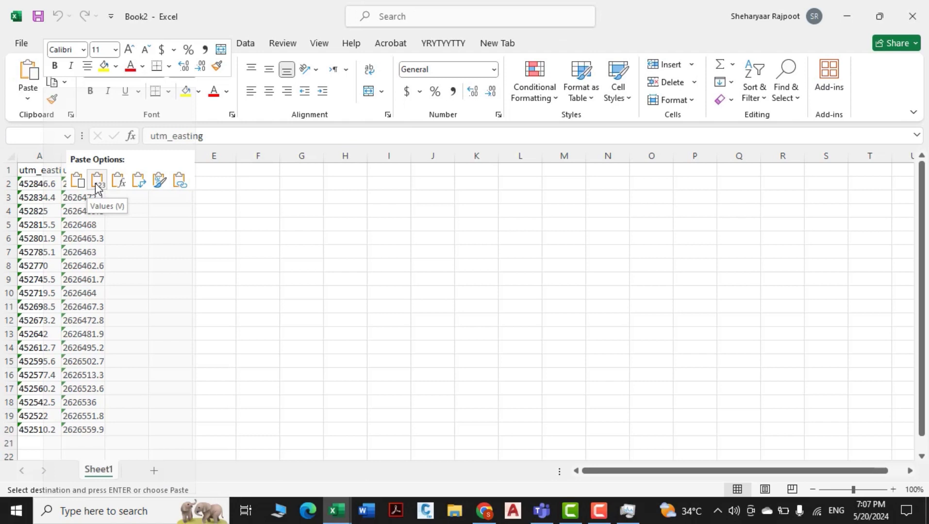
pyautogui.click(97, 188)
pyautogui.moveTo(69, 157); pyautogui.dragTo(113, 158)
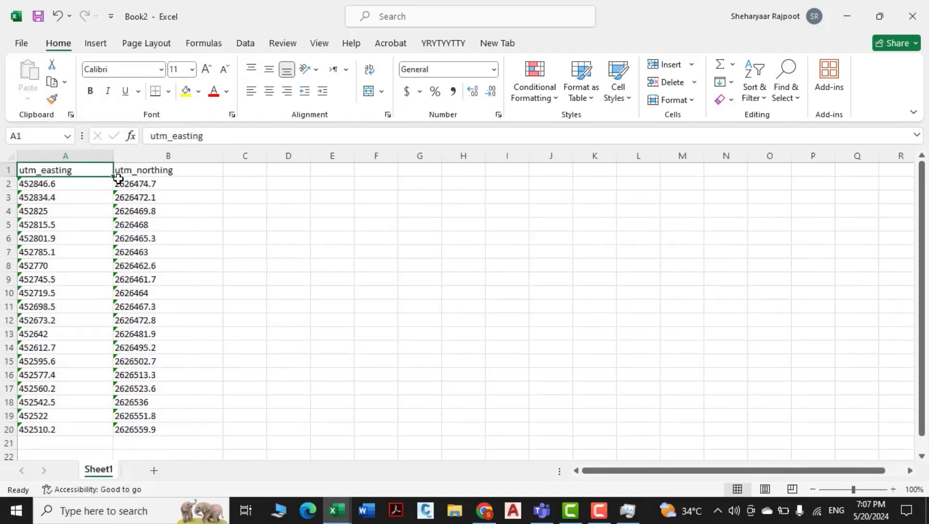
# - Delete the header row with the column names and insert an empty row above the coordinates
pyautogui.click(5, 169)
pyautogui.rightClick(4, 168)
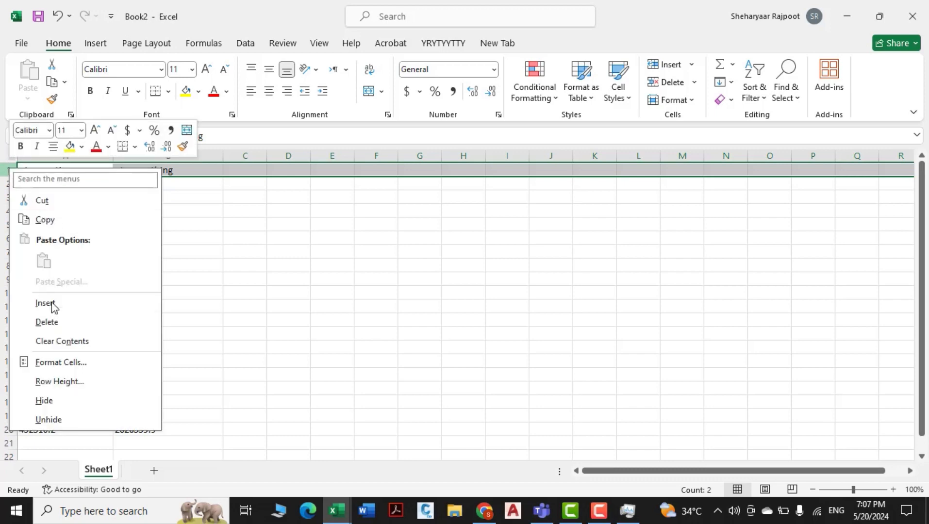
pyautogui.click(66, 323)
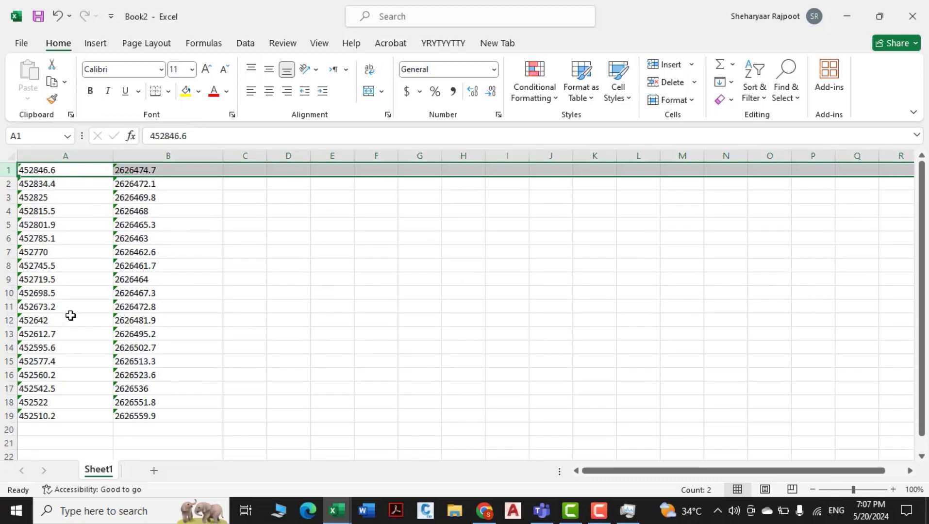
pyautogui.rightClick(2, 170)
pyautogui.click(64, 306)
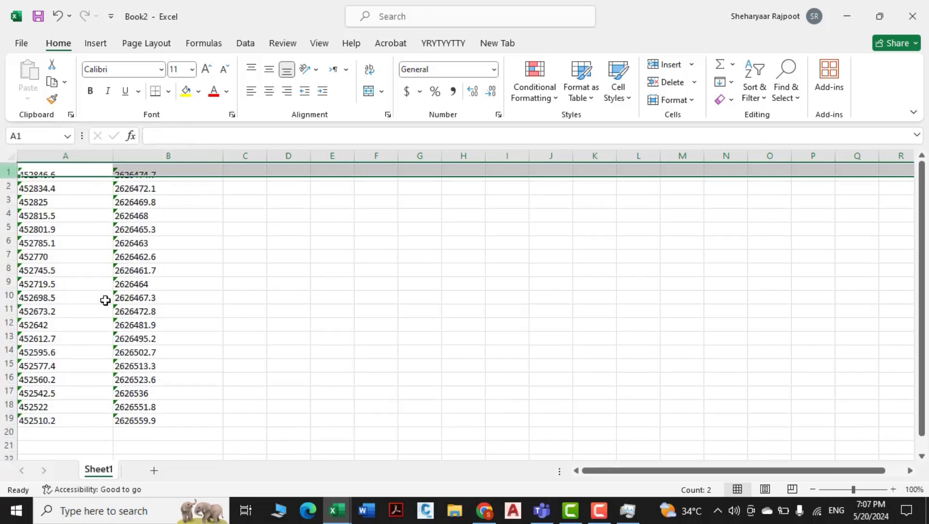
# - Enter the polyline command pl in cell C1
pyautogui.click(200, 172)
pyautogui.click(235, 174)
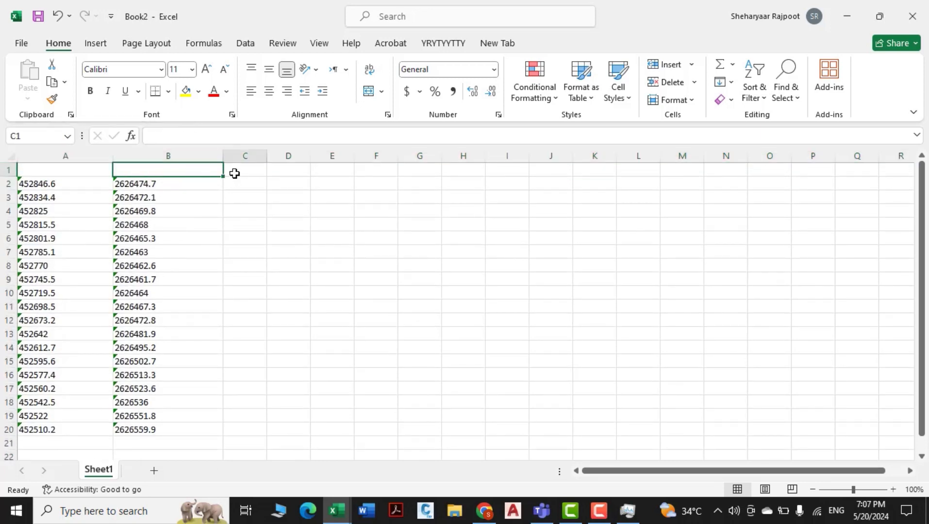
pyautogui.write('pl')
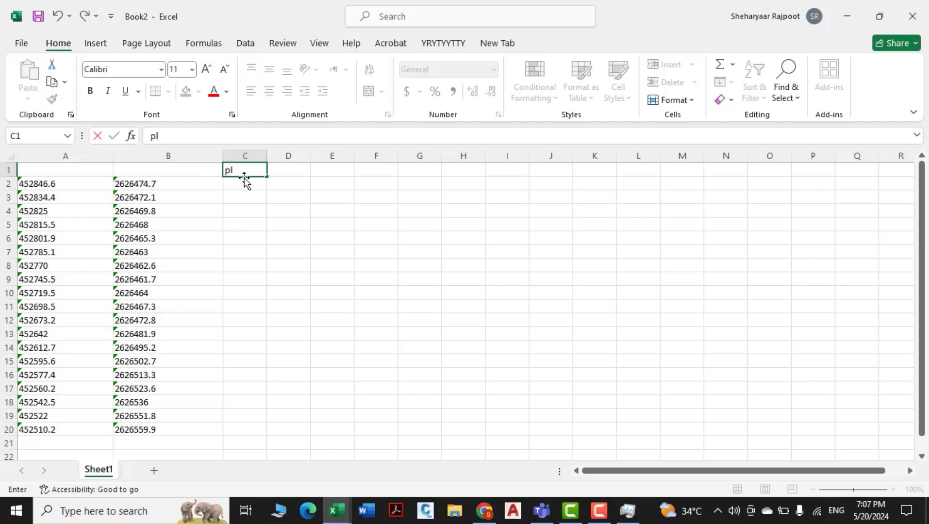
pyautogui.click(266, 205)
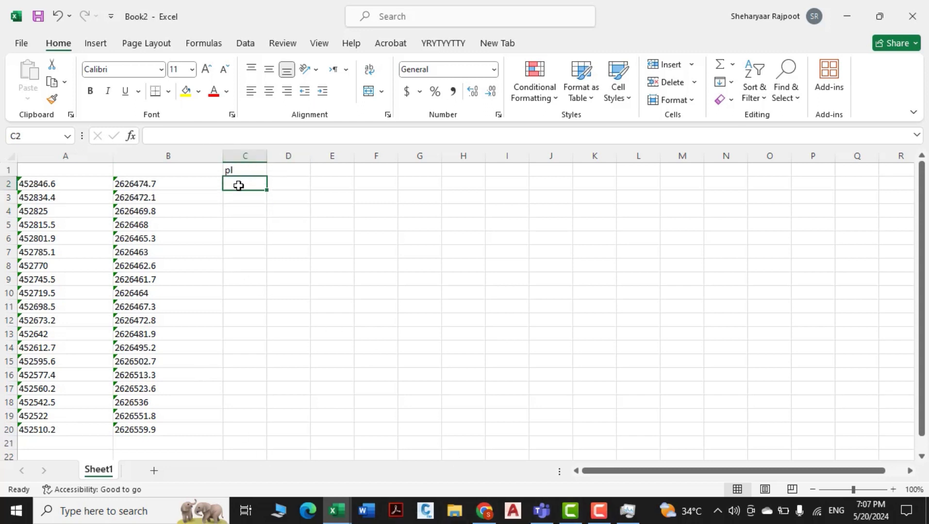
# - Build =CONCATENATE(A2,",",B2) in cell C2, fill it down to row 20 and widen column C to fit
pyautogui.write('=')
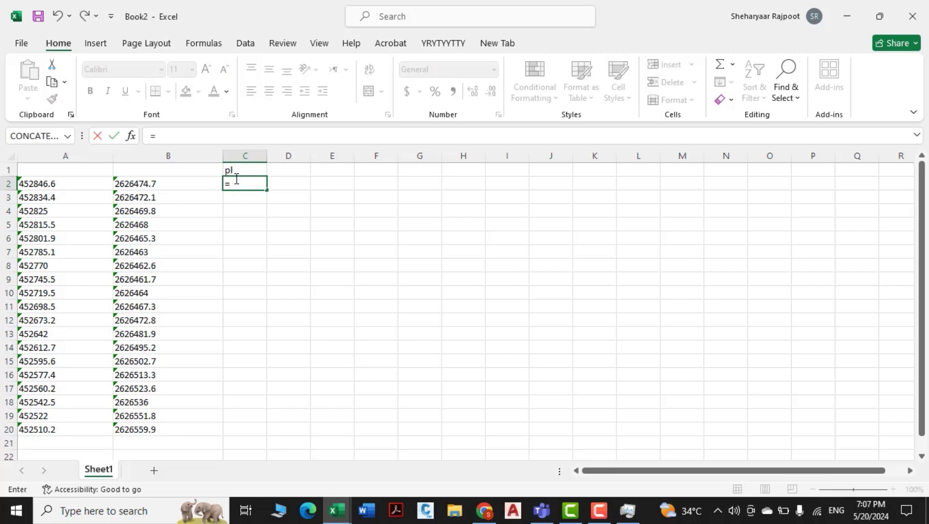
pyautogui.click(32, 136)
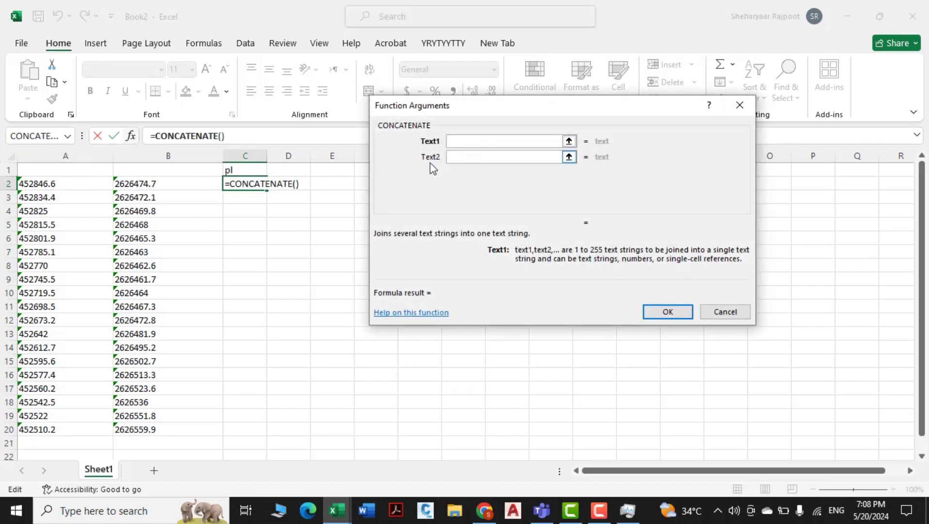
pyautogui.click(473, 158)
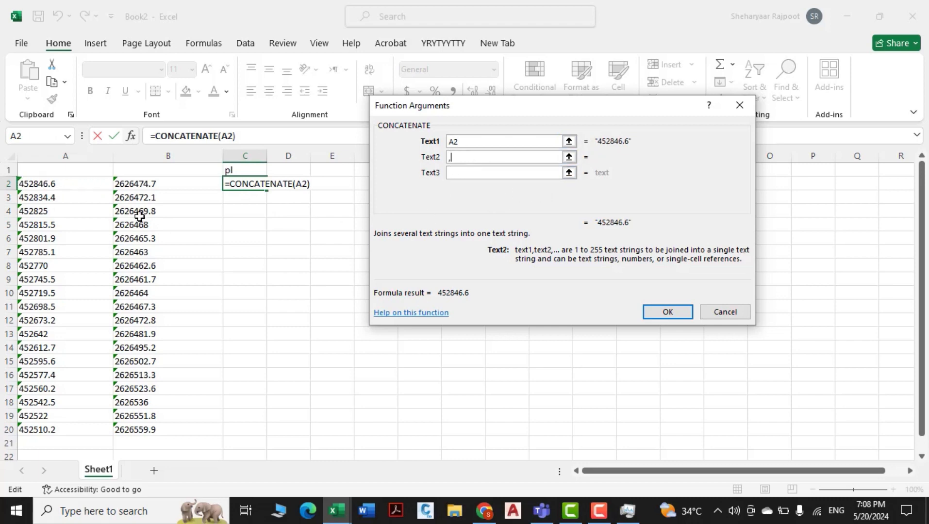
pyautogui.write(',')
pyautogui.click(458, 172)
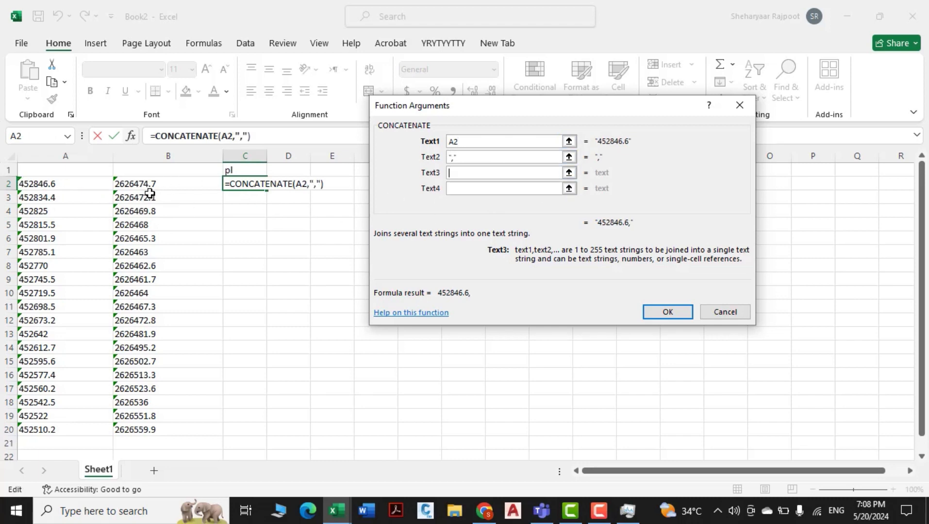
pyautogui.click(145, 186)
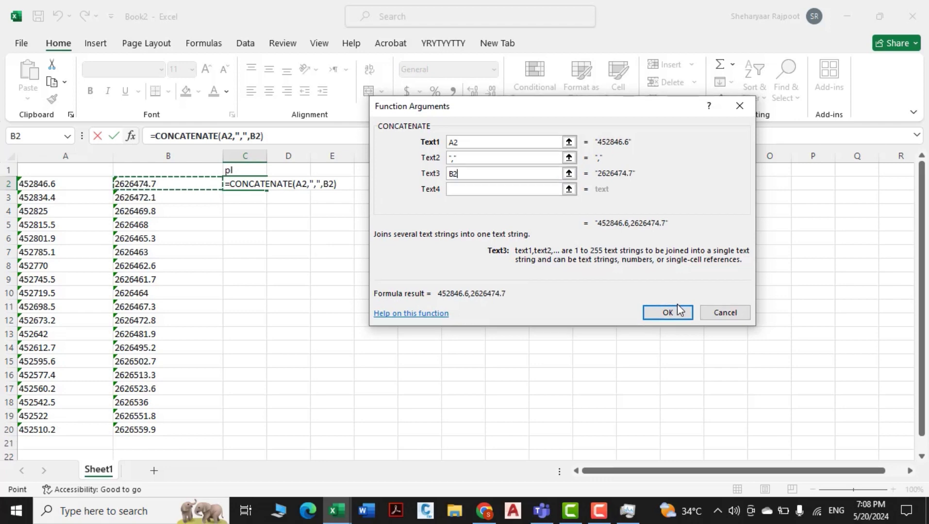
pyautogui.click(661, 312)
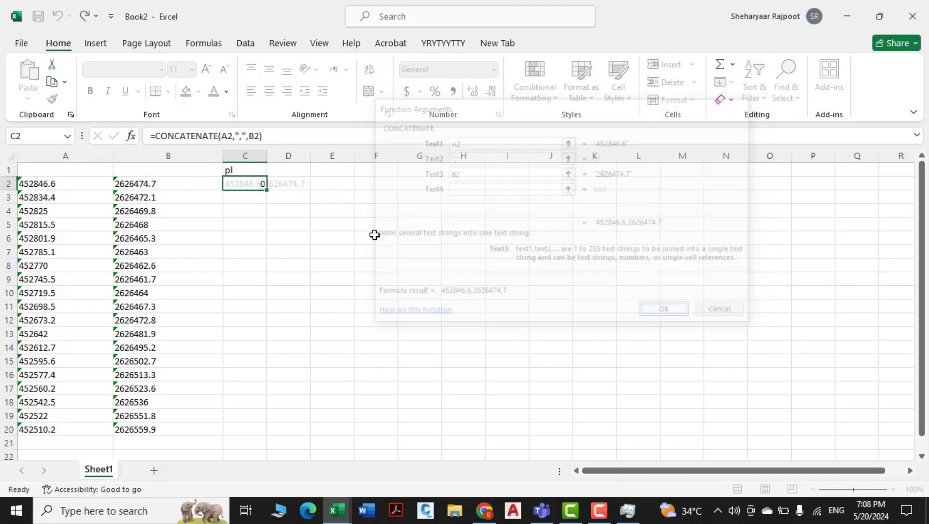
pyautogui.doubleClick(265, 191)
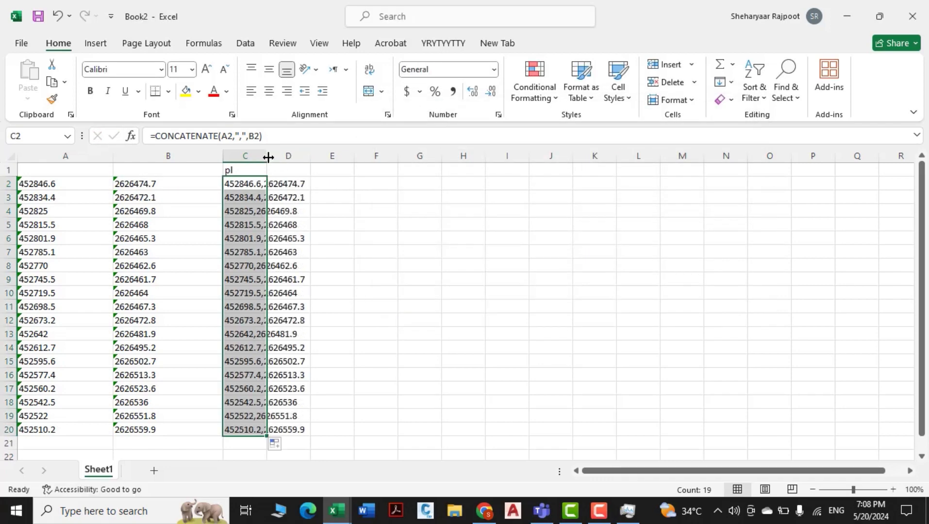
pyautogui.moveTo(268, 156); pyautogui.dragTo(320, 157)
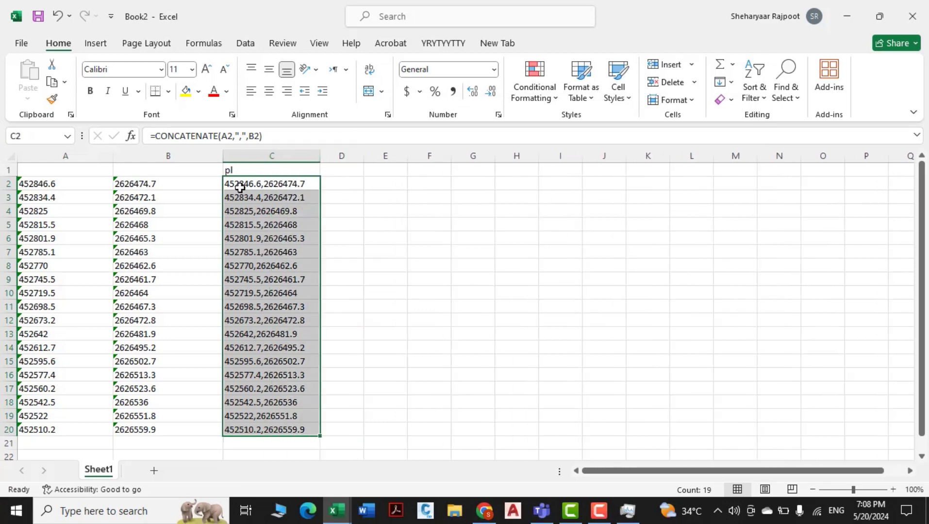
# - Copy cells C1:C20 with the pl command and joined coordinates, and switch to Drawing1.dwg in Civil 3D 2022
pyautogui.moveTo(237, 170); pyautogui.dragTo(263, 425)
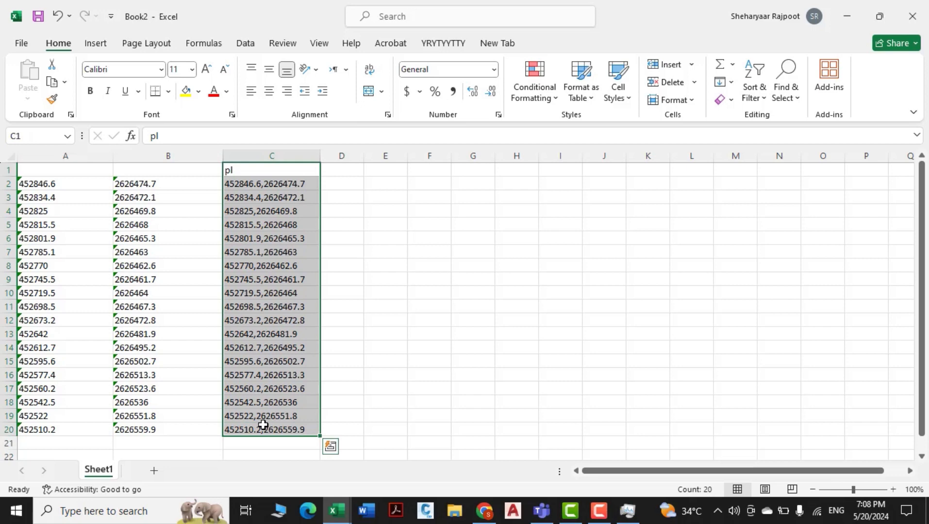
pyautogui.hotkey('ctrl', 'c')
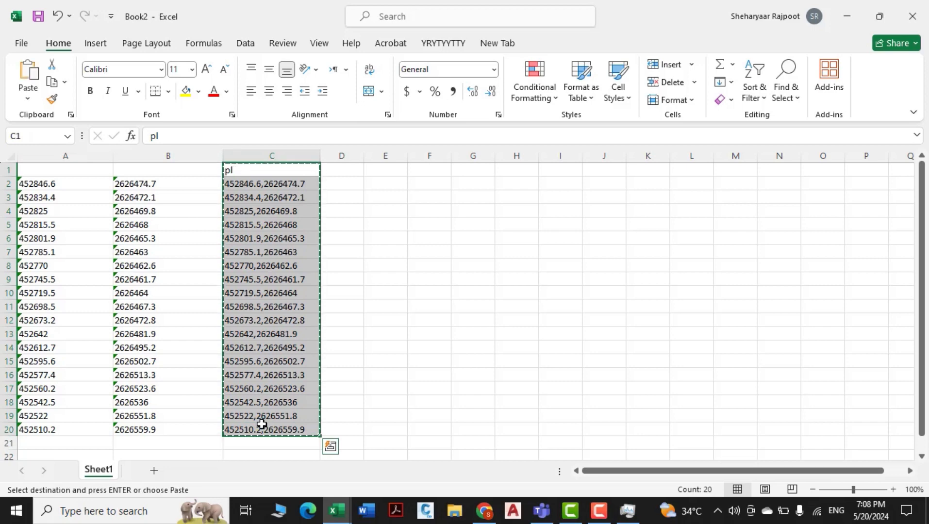
pyautogui.click(426, 510)
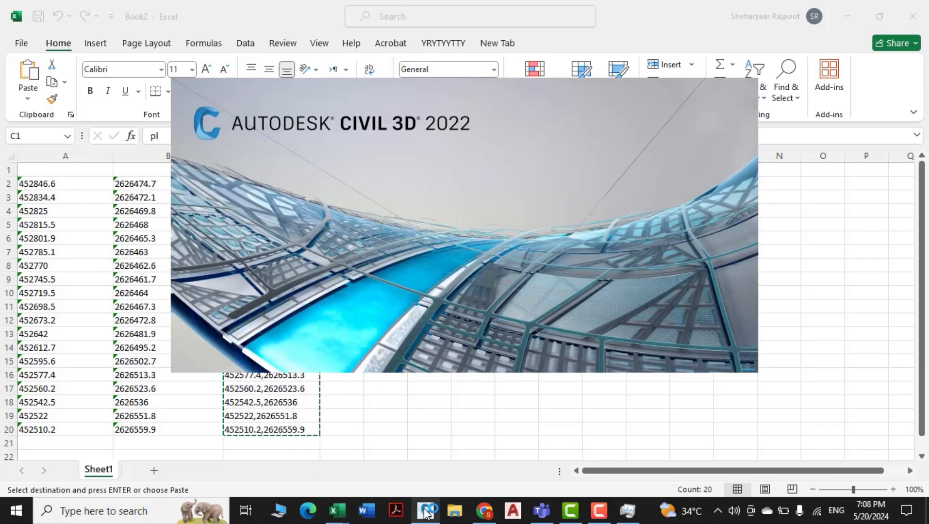
pyautogui.moveTo(426, 512)
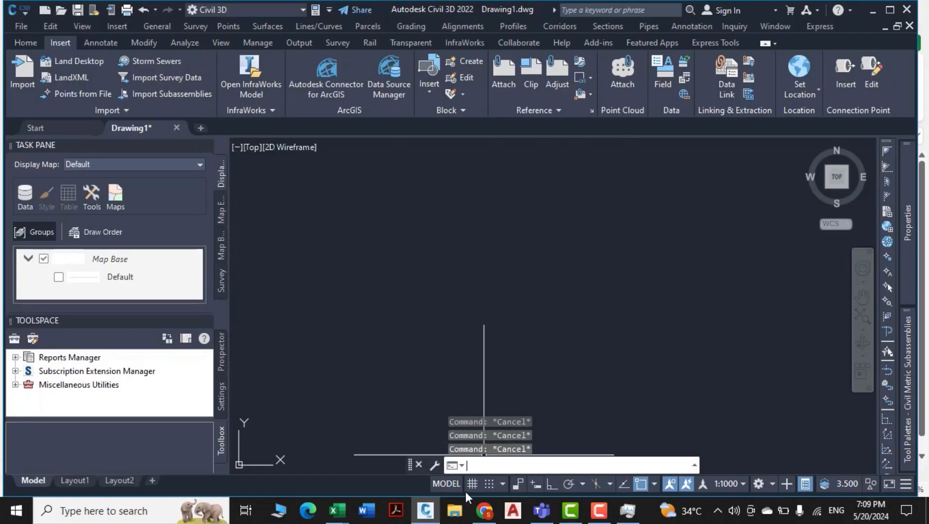
pyautogui.moveTo(336, 510)
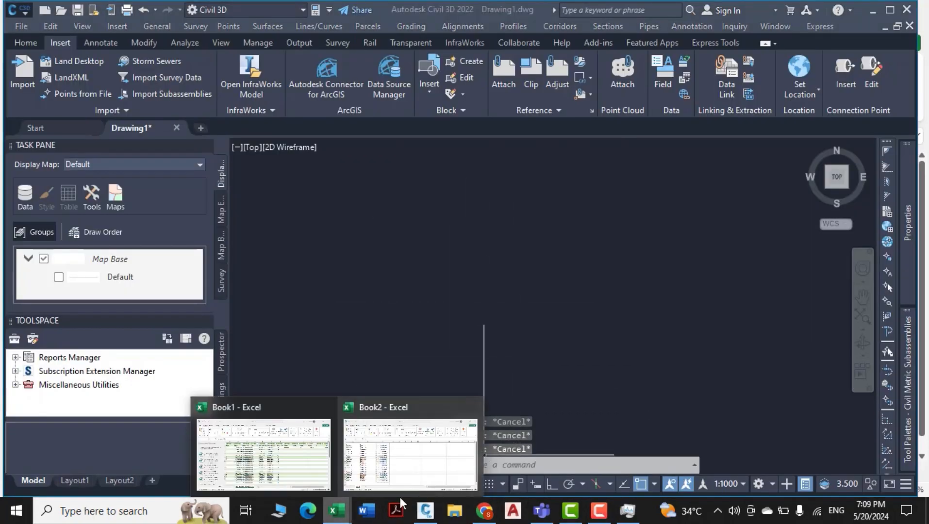
pyautogui.click(436, 451)
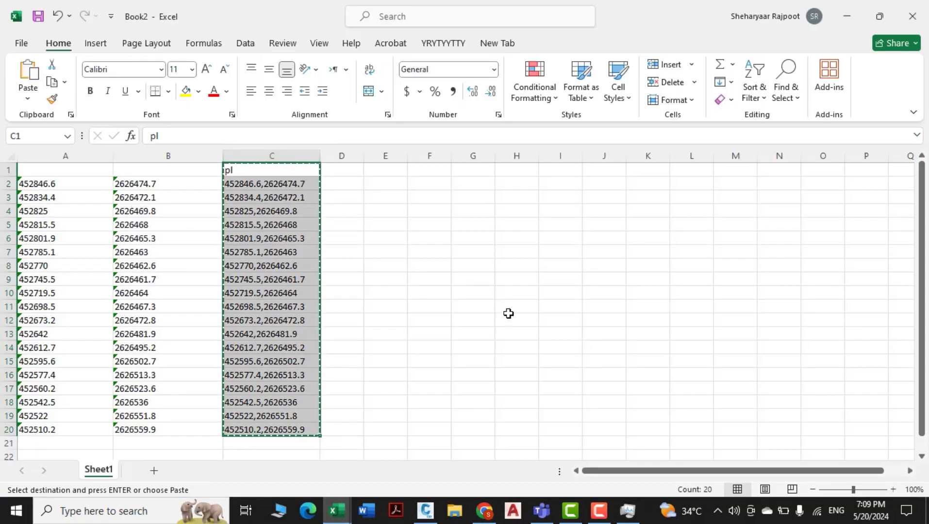
pyautogui.click(425, 511)
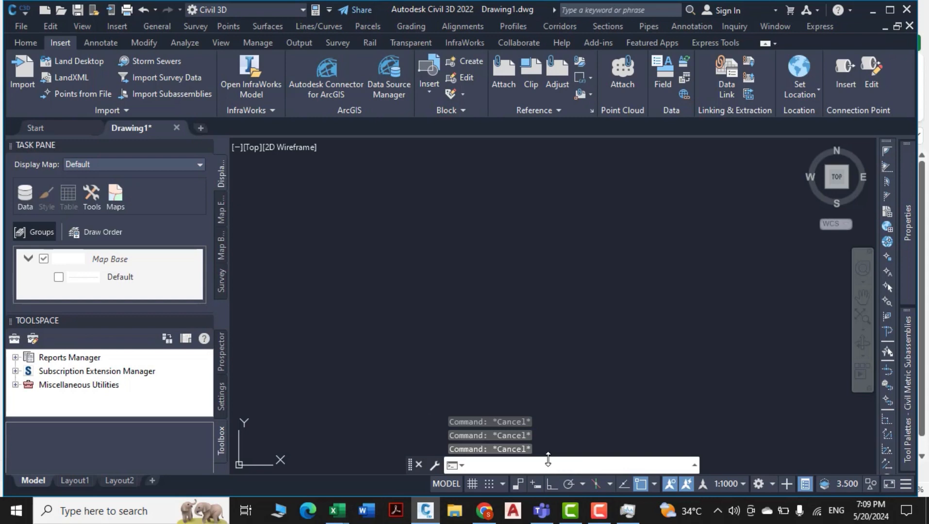
# - Draw the ramp centreline polyline by pasting the copied pl command and coordinates at the command line, and inspect its shape
pyautogui.hotkey('ctrl', 'v')
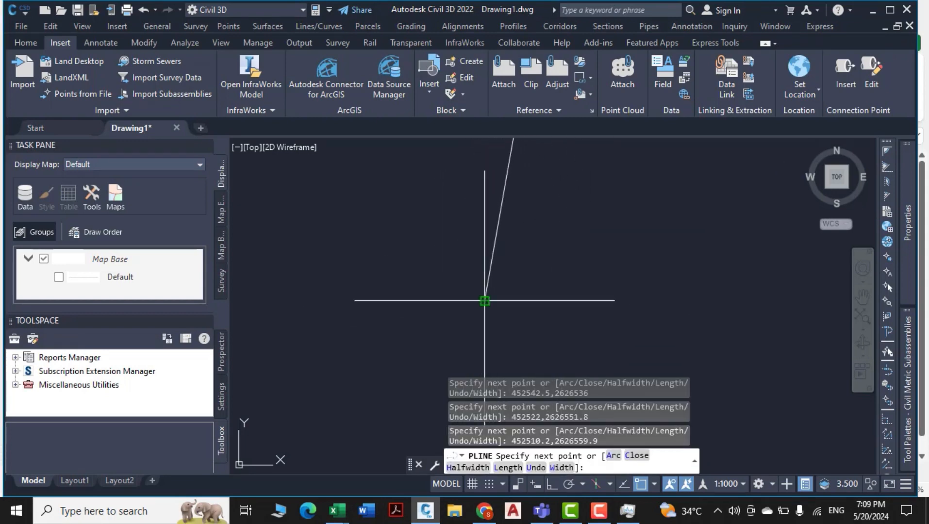
pyautogui.press('Escape')
pyautogui.moveTo(498, 290)
pyautogui.mouseDown(button='middle')
pyautogui.moveTo(531, 267)
pyautogui.moveTo(522, 363)
pyautogui.mouseUp(button='middle')
pyautogui.scroll(-5, 554, 251)
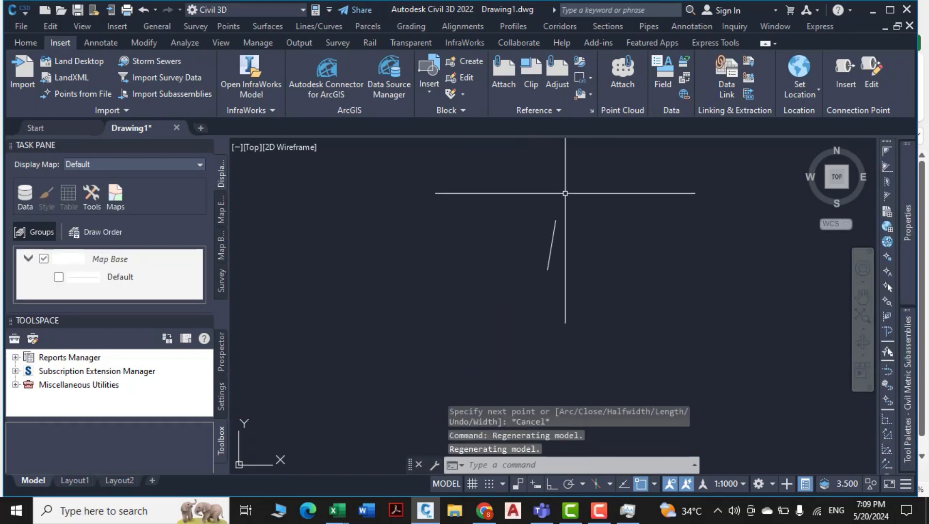
pyautogui.scroll(1, 564, 193)
pyautogui.scroll(5, 560, 214)
pyautogui.moveTo(528, 279)
pyautogui.mouseDown(button='middle')
pyautogui.moveTo(570, 267)
pyautogui.moveTo(586, 251)
pyautogui.mouseUp(button='middle')
pyautogui.scroll(10, 592, 242)
pyautogui.scroll(-2, 533, 313)
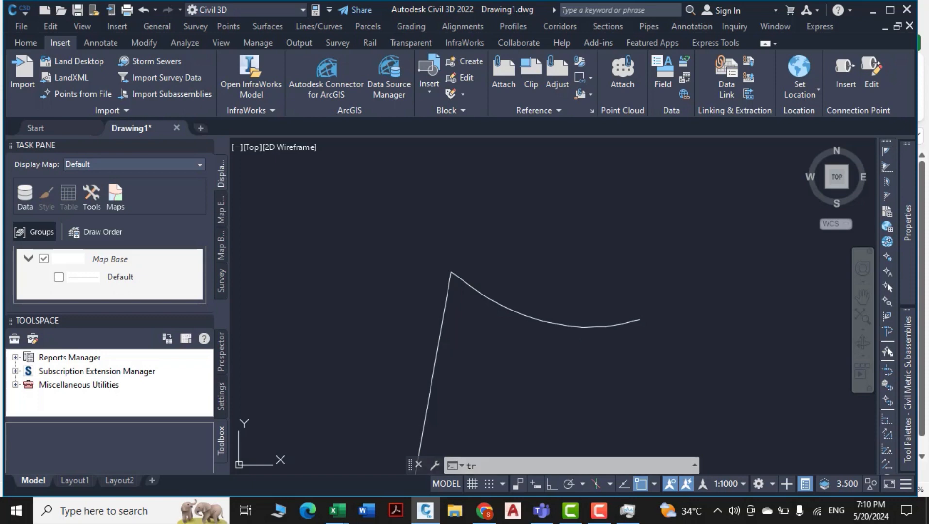
# - Trim the stray straight segment off the end of the ramp centreline polyline
pyautogui.press('Return')
pyautogui.click(486, 364)
pyautogui.click(373, 345)
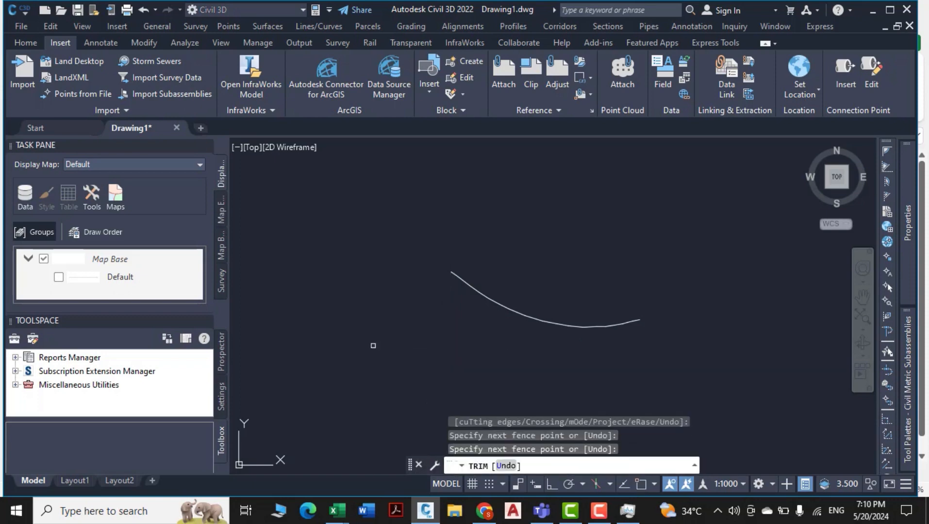
pyautogui.press('Return')
pyautogui.press('Escape')
pyautogui.press('Escape')
pyautogui.press('Escape')
pyautogui.press('Escape')
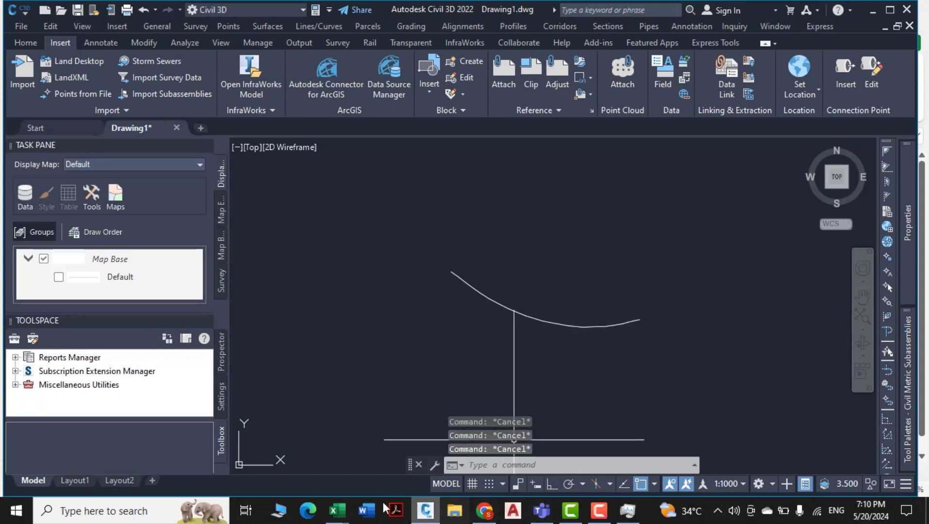
# - Switch to Book2 in Excel and clear the ramp coordinates from cells A2:B20
pyautogui.click(336, 510)
pyautogui.click(397, 459)
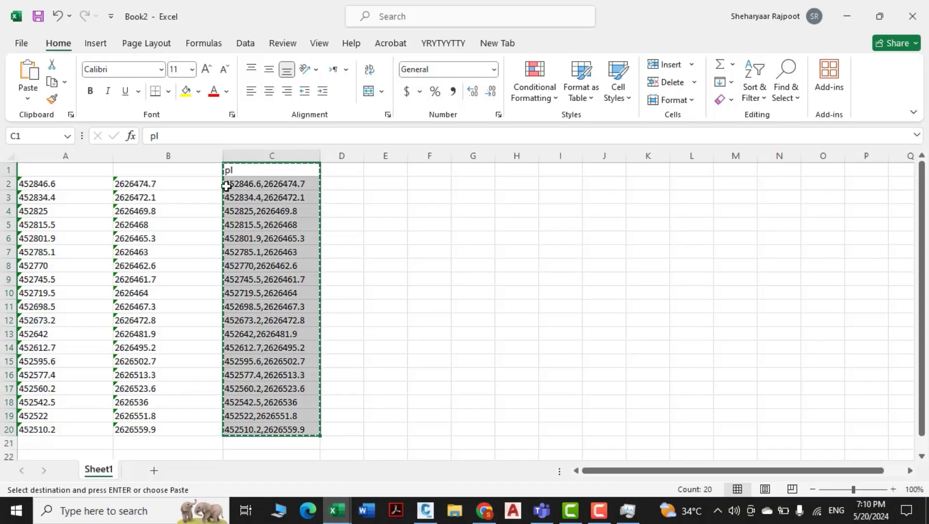
pyautogui.moveTo(41, 185); pyautogui.dragTo(141, 429)
pyautogui.press('Delete')
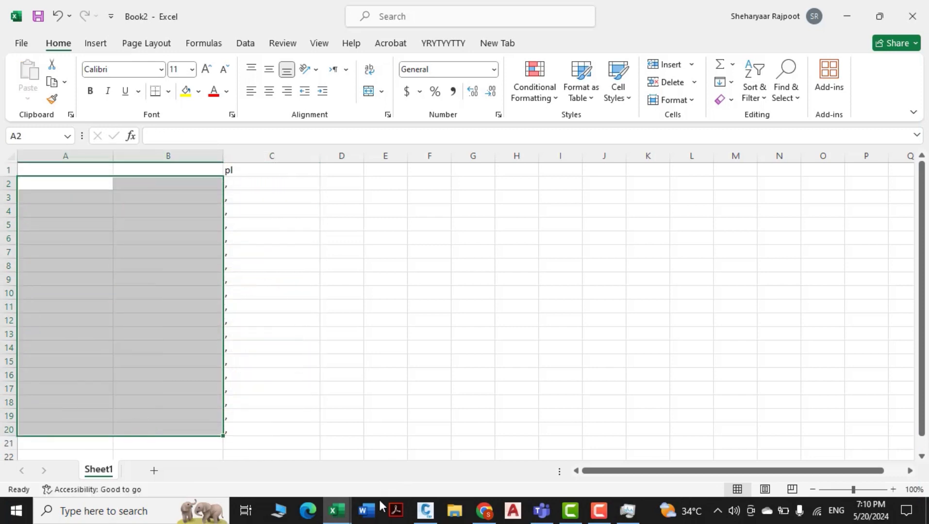
# - Switch to Book1 and copy the C.l Lopp easting and northing values in cells E24:F58
pyautogui.click(338, 509)
pyautogui.click(282, 449)
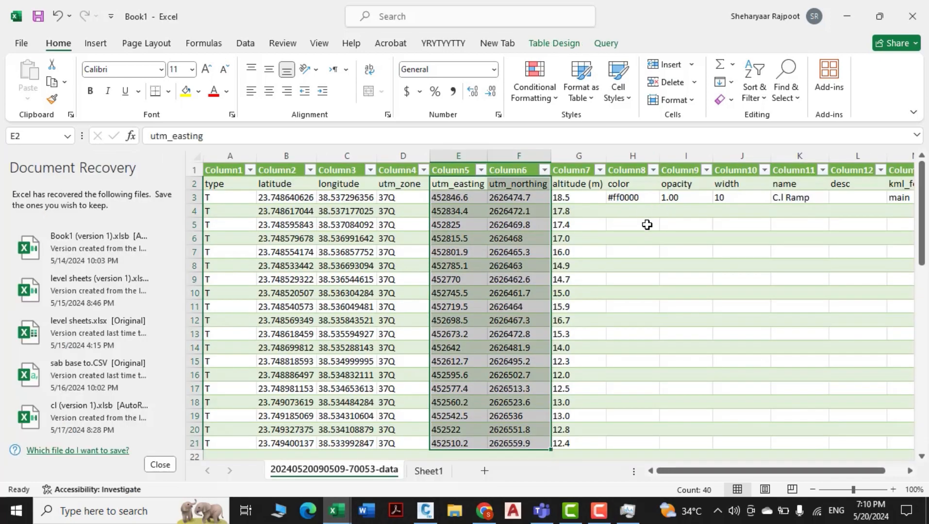
pyautogui.scroll(-7, 646, 224)
pyautogui.scroll(2, 487, 271)
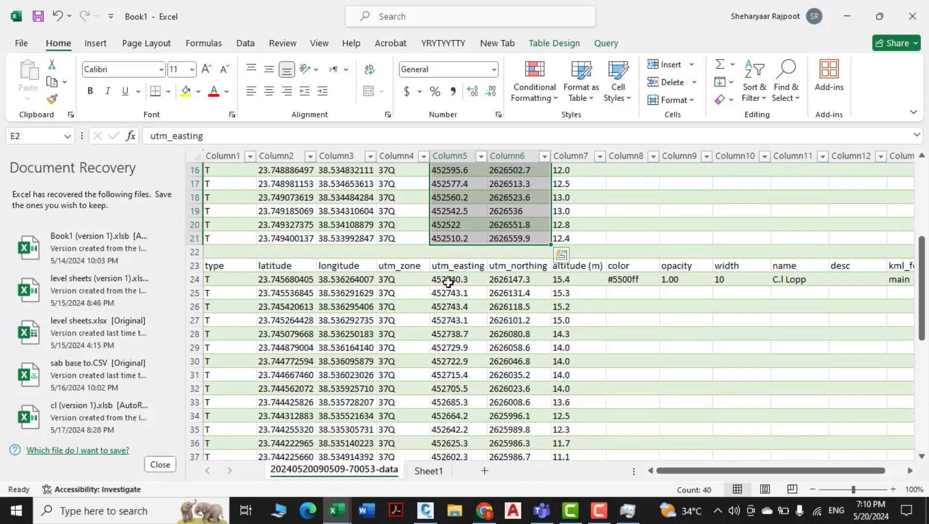
pyautogui.moveTo(447, 282); pyautogui.dragTo(496, 424)
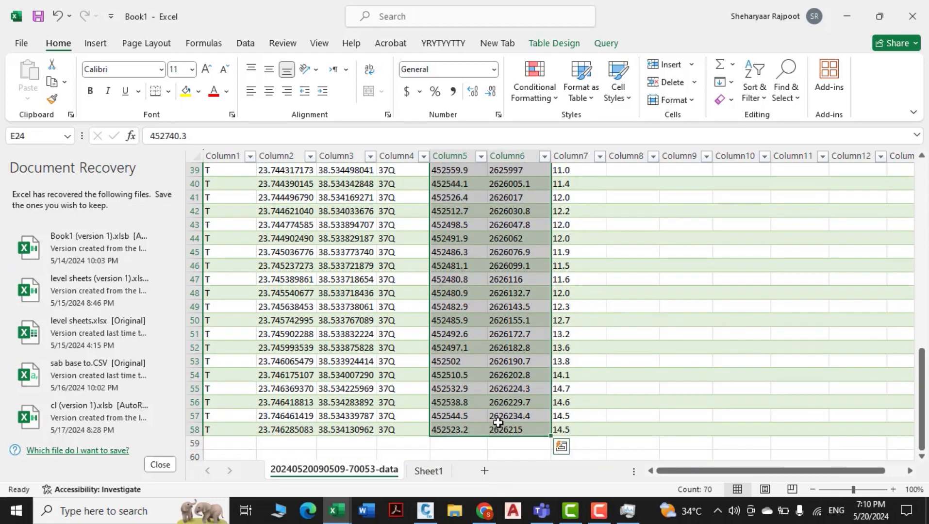
pyautogui.hotkey('ctrl', 'c')
# - Paste the copied loop coordinates into Book2 starting at cell A2
pyautogui.click(346, 516)
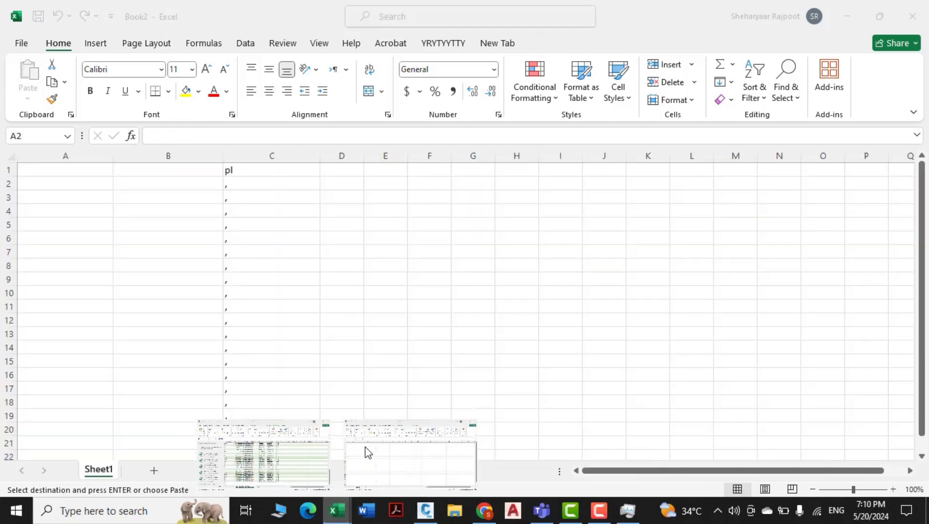
pyautogui.click(365, 447)
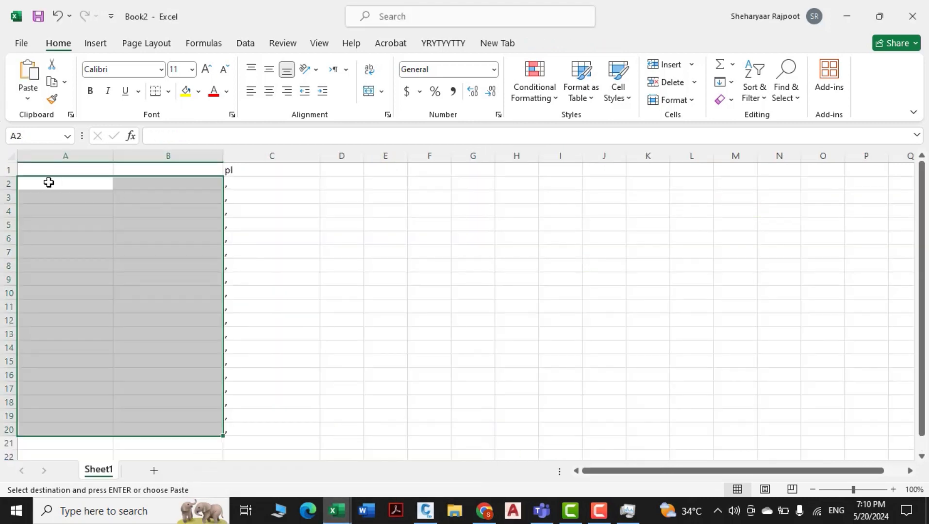
pyautogui.rightClick(48, 182)
pyautogui.click(104, 182)
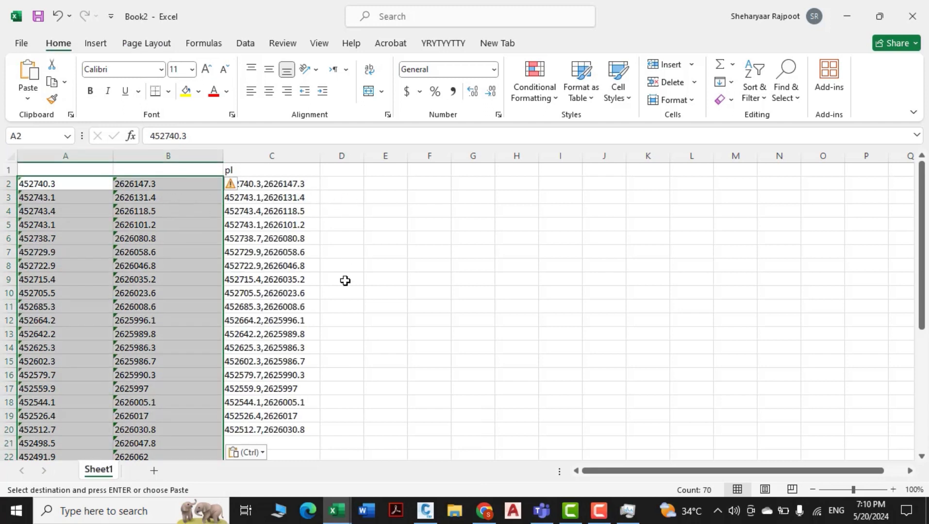
# - Fill the CONCATENATE formula in column C down to row 36 to cover all the loop coordinates
pyautogui.click(247, 188)
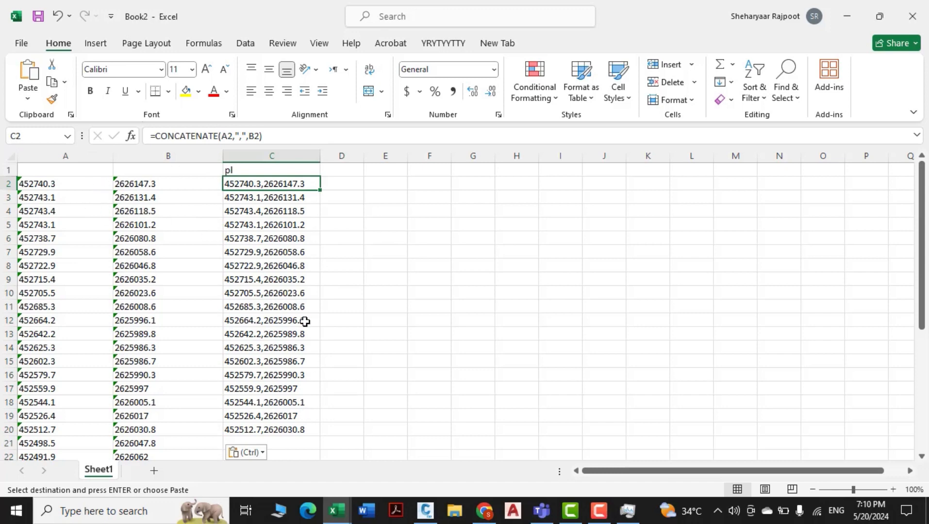
pyautogui.doubleClick(320, 189)
pyautogui.scroll(-15, 338, 240)
pyautogui.scroll(10, 338, 241)
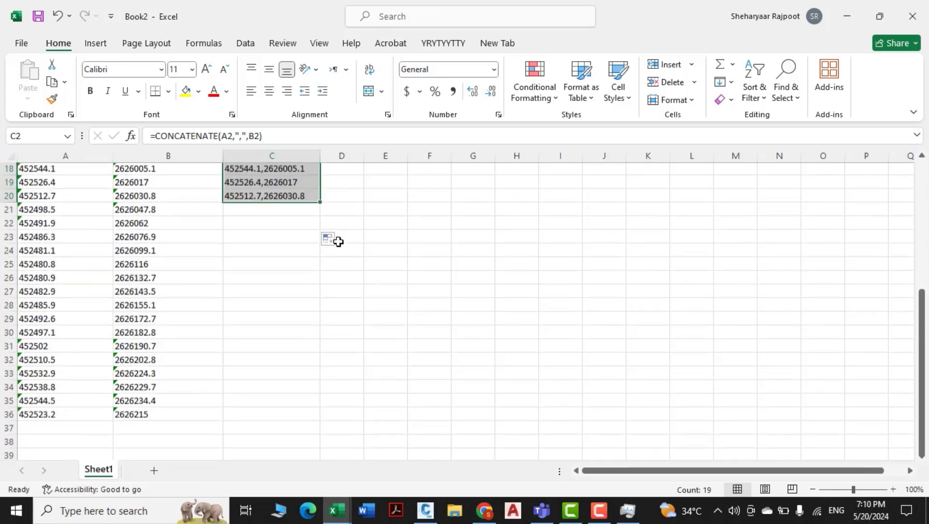
pyautogui.moveTo(319, 231); pyautogui.dragTo(340, 449)
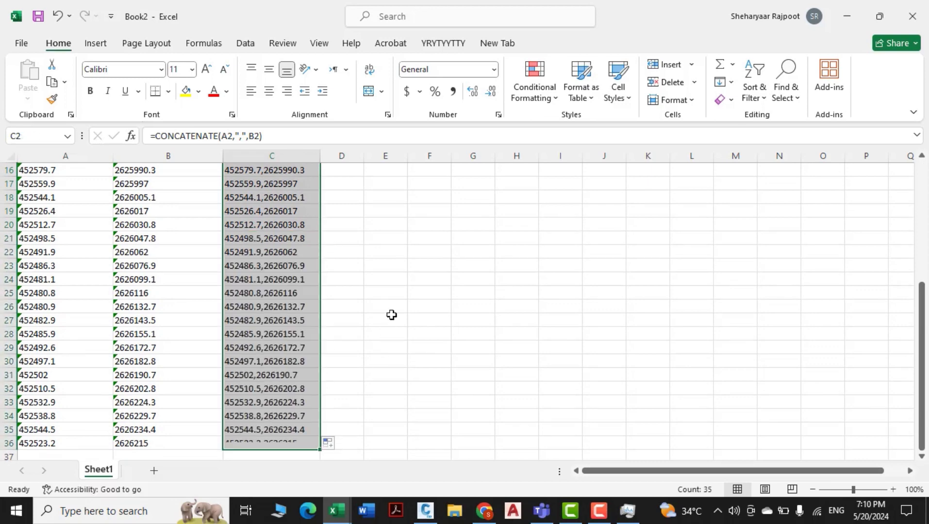
pyautogui.scroll(5, 390, 315)
pyautogui.moveTo(257, 168); pyautogui.dragTo(277, 87)
pyautogui.click(421, 279)
pyautogui.click(266, 175)
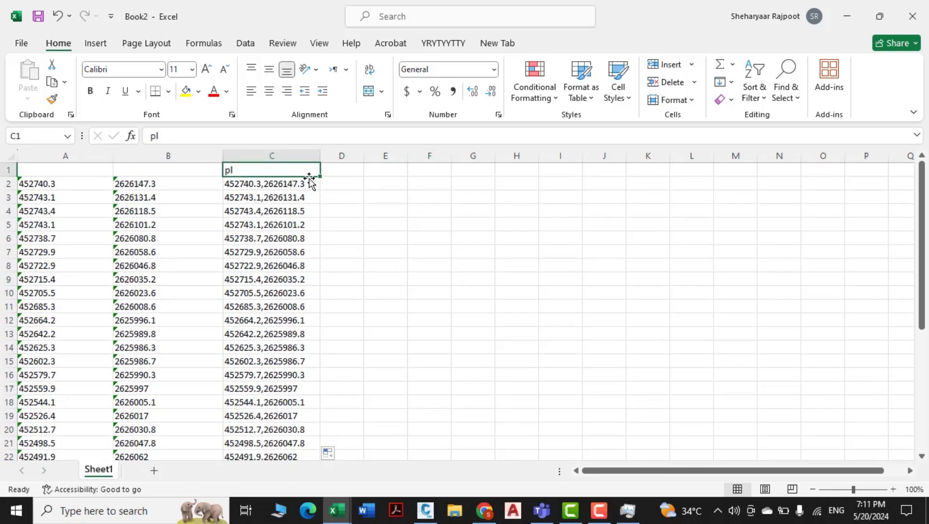
pyautogui.moveTo(320, 177)
pyautogui.mouseDown()
pyautogui.moveTo(321, 458)
pyautogui.moveTo(305, 99)
pyautogui.moveTo(288, 138)
pyautogui.moveTo(321, 176)
pyautogui.mouseUp()
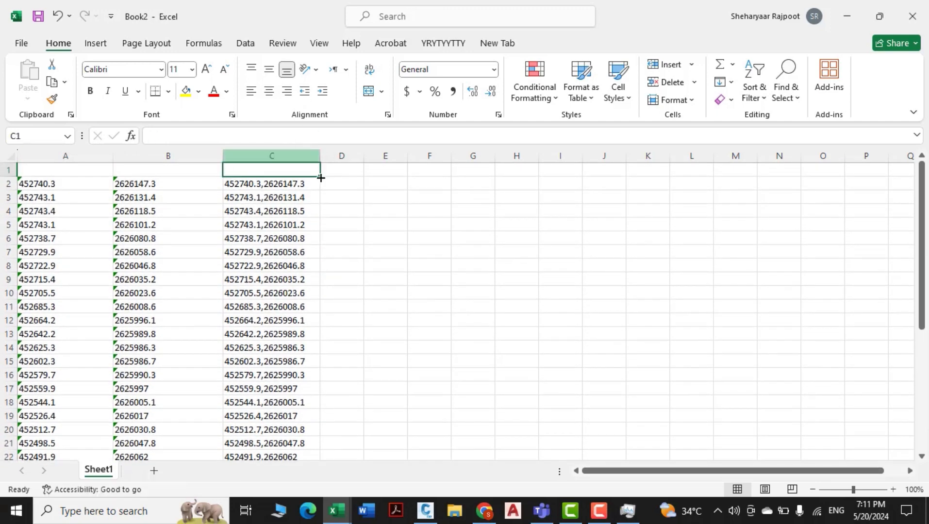
pyautogui.hotkey('ctrl', 'z')
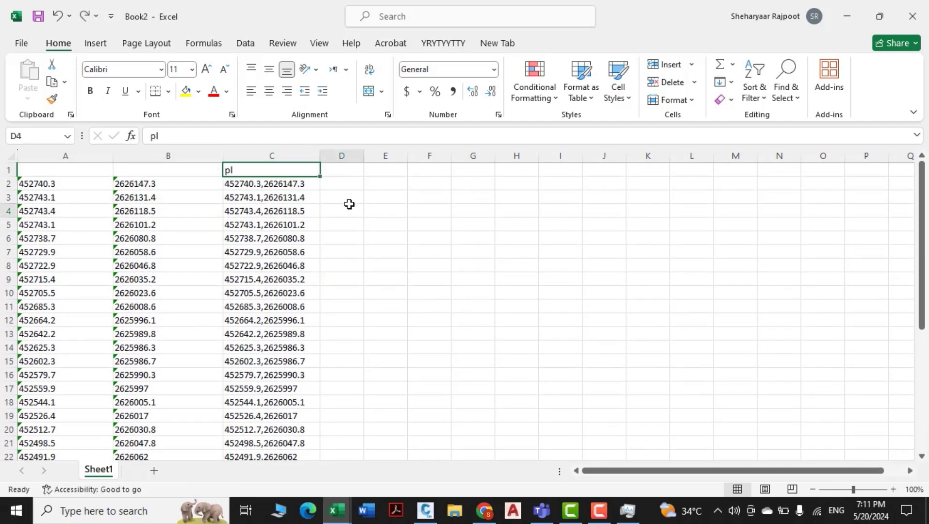
pyautogui.click(350, 207)
# - Copy cells C1:C36 with the pl command and joined loop coordinates, and switch to Drawing1.dwg in Civil 3D 2022
pyautogui.moveTo(249, 172); pyautogui.dragTo(277, 429)
pyautogui.hotkey('ctrl', 'c')
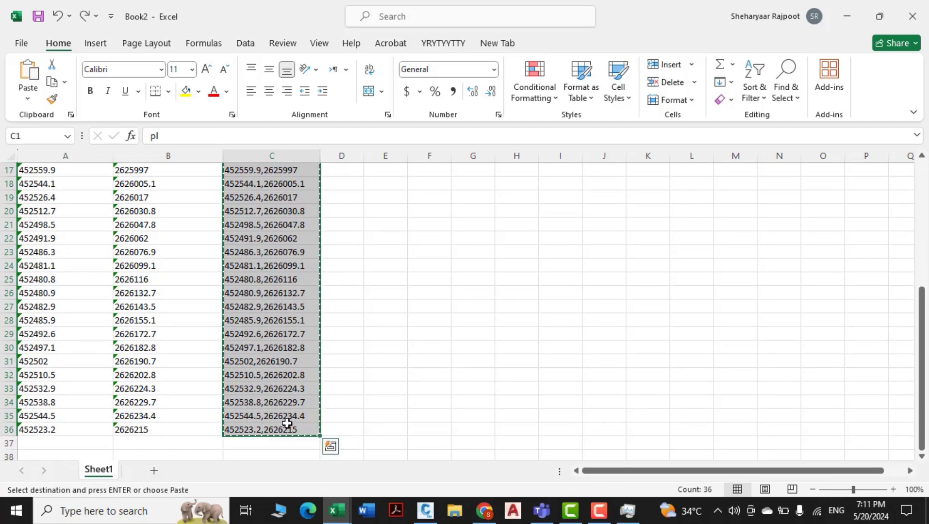
pyautogui.click(425, 511)
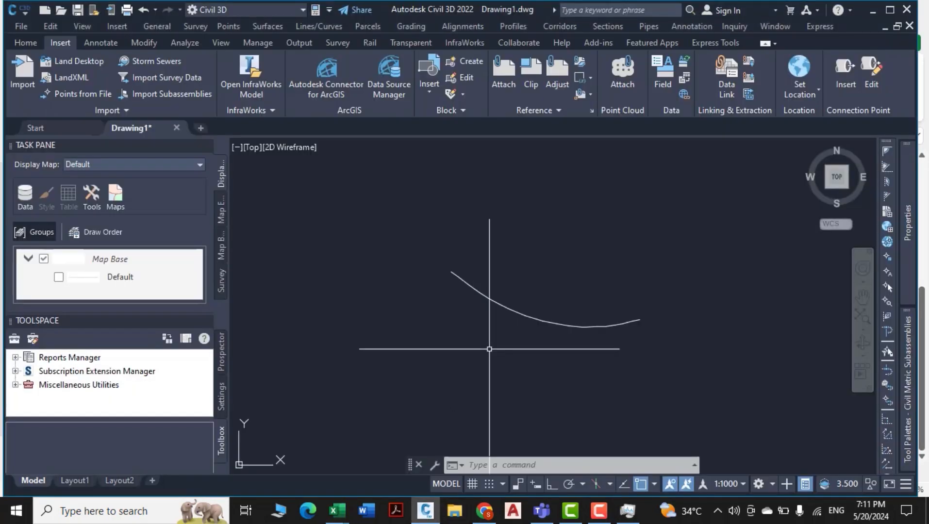
# - Draw the loop centreline polyline by pasting the copied pl command and coordinates at the command line, and end the command
pyautogui.rightClick(392, 320)
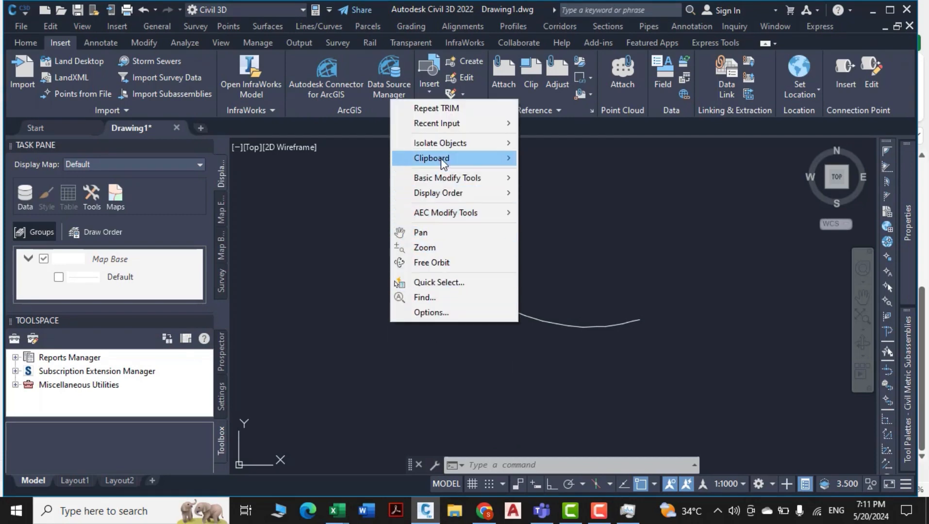
pyautogui.moveTo(440, 158)
pyautogui.click(506, 466)
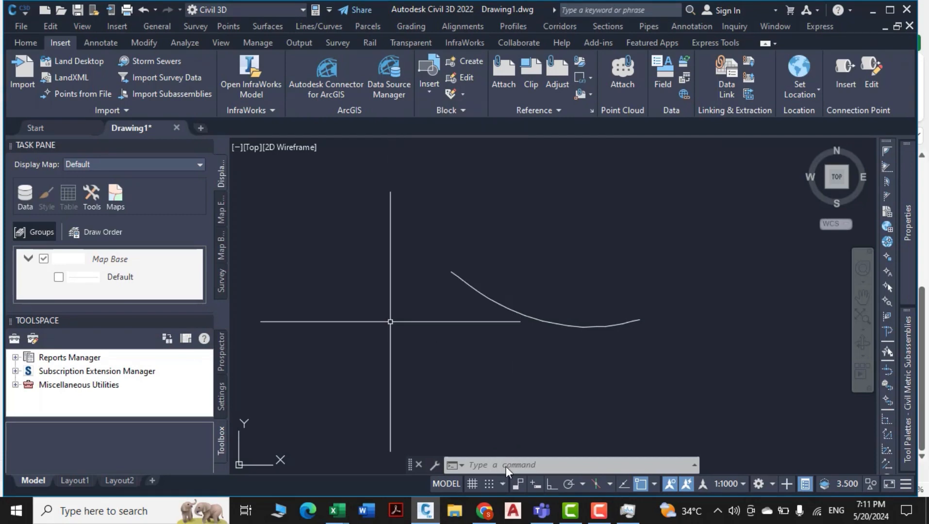
pyautogui.click(496, 465)
pyautogui.hotkey('ctrl', 'v')
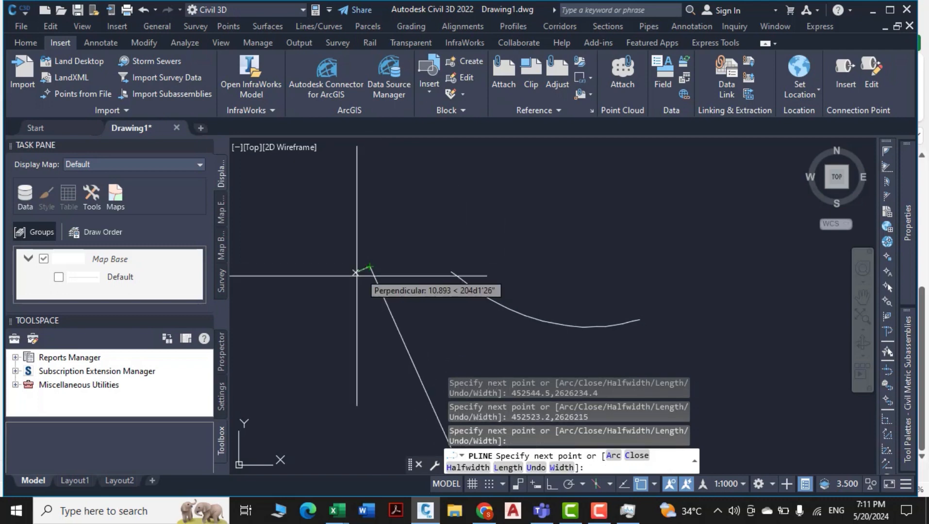
pyautogui.press('Escape')
pyautogui.press('Escape')
pyautogui.press('Escape')
# - Trim the stray straight segment off the end of the loop centreline polyline
pyautogui.scroll(-2, 368, 310)
pyautogui.moveTo(372, 318); pyautogui.dragTo(354, 236, button='middle')
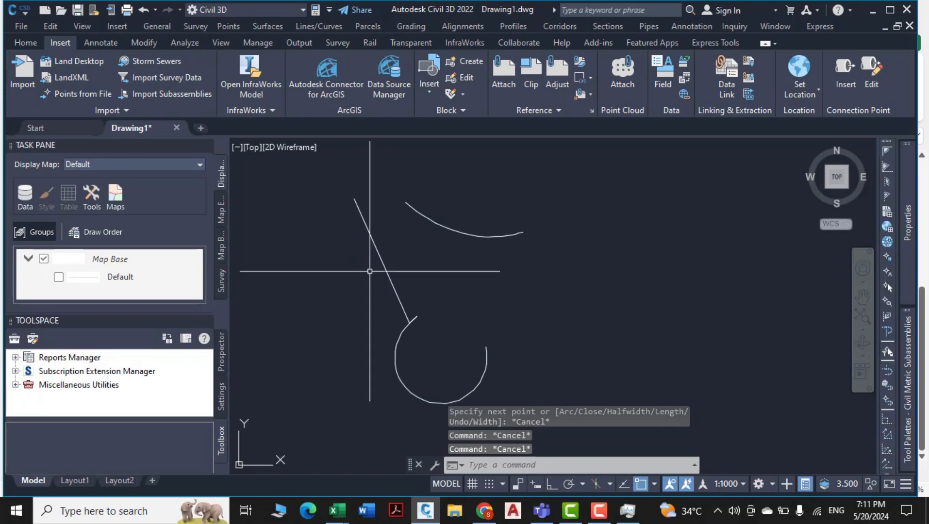
pyautogui.moveTo(379, 282); pyautogui.dragTo(378, 318, button='middle')
pyautogui.write('tr')
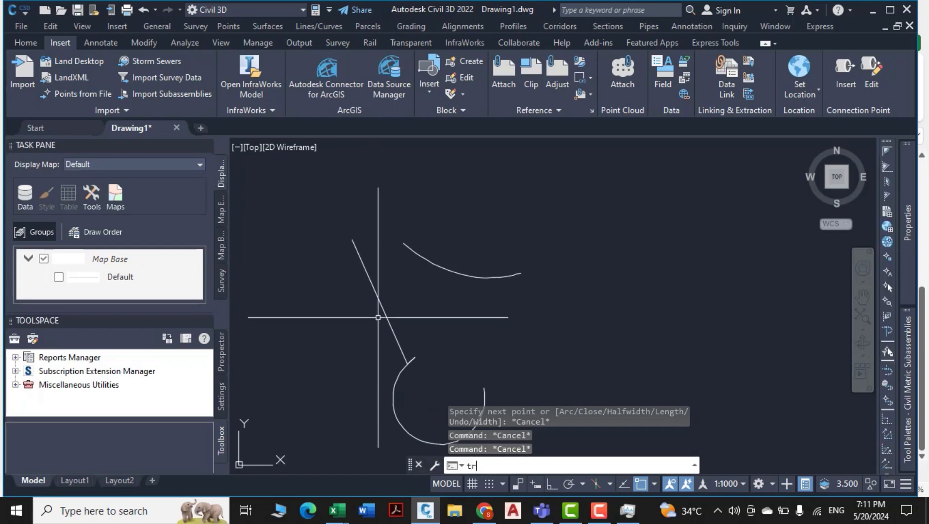
pyautogui.press('Return')
pyautogui.moveTo(394, 302); pyautogui.dragTo(359, 334)
pyautogui.press('Escape')
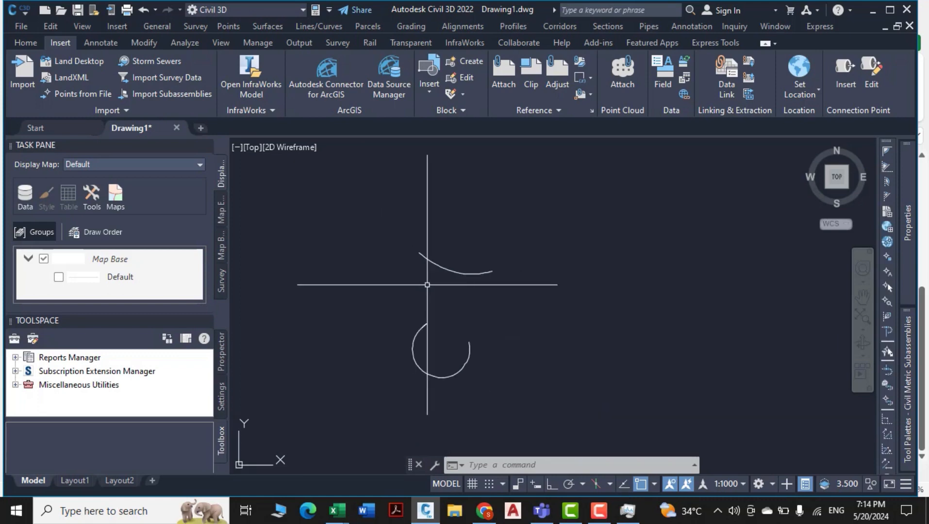
pyautogui.moveTo(523, 365); pyautogui.dragTo(552, 378, button='middle')
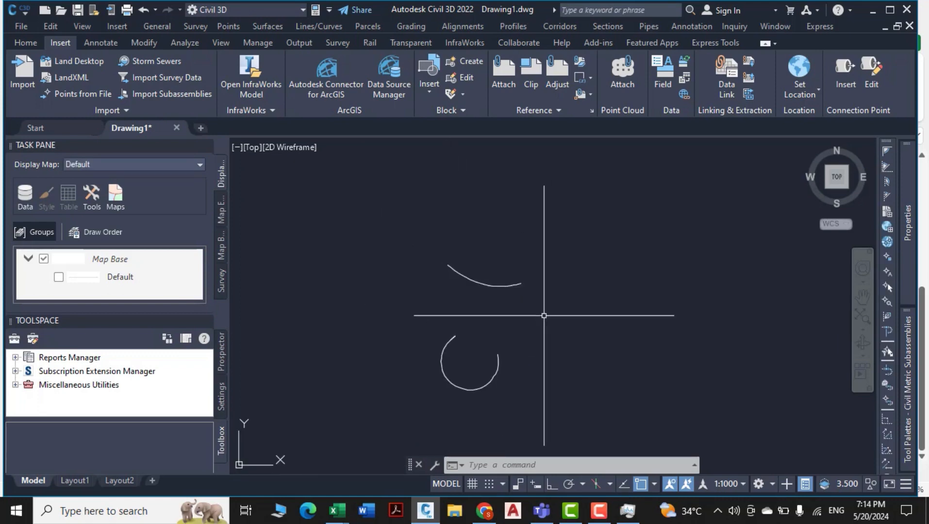
pyautogui.moveTo(538, 330); pyautogui.dragTo(535, 265, button='middle')
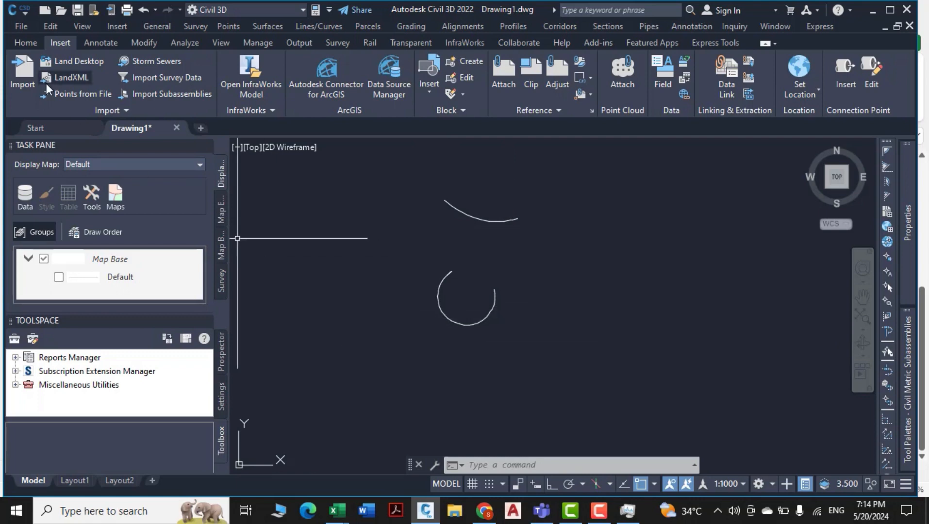
pyautogui.click(17, 28)
pyautogui.click(356, 265)
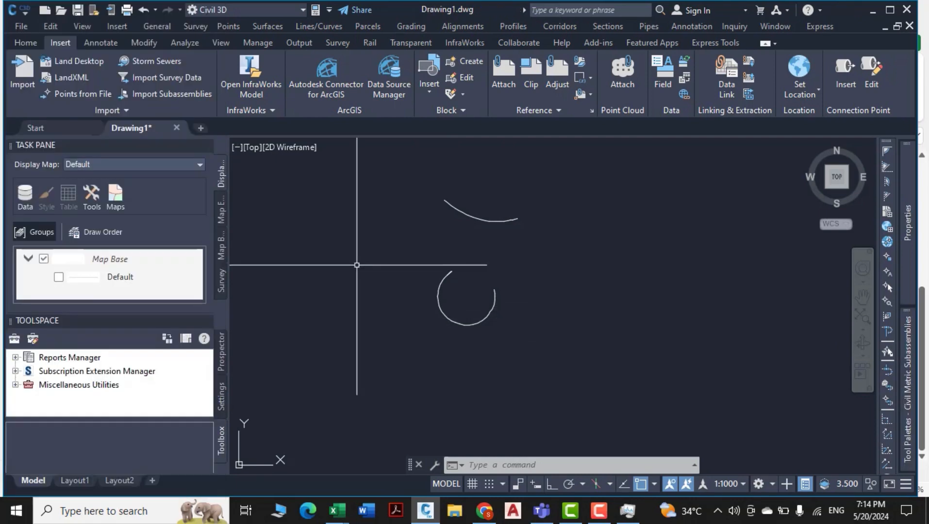
pyautogui.press('Escape')
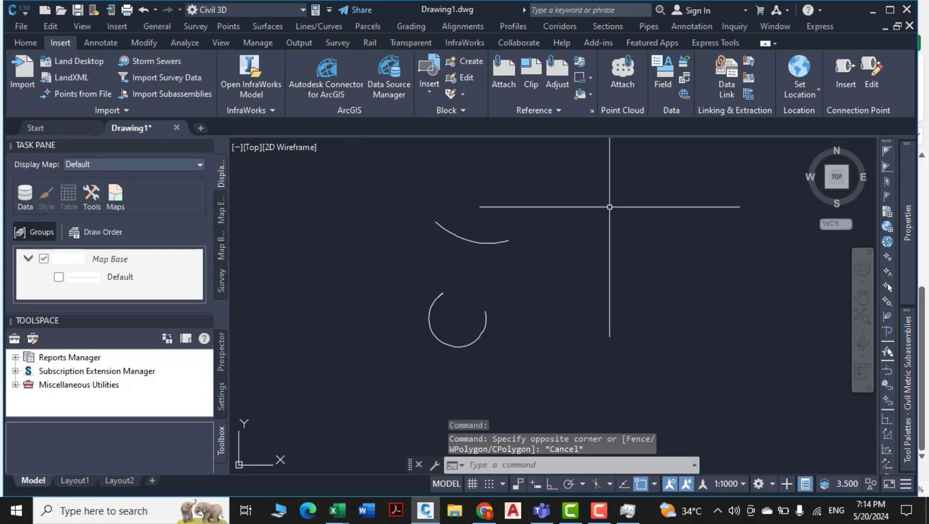
pyautogui.click(337, 511)
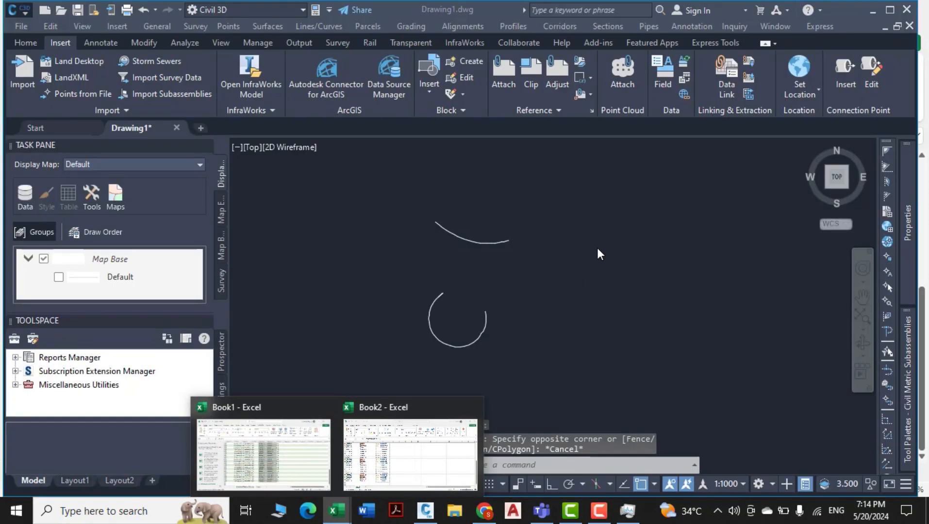
pyautogui.click(598, 247)
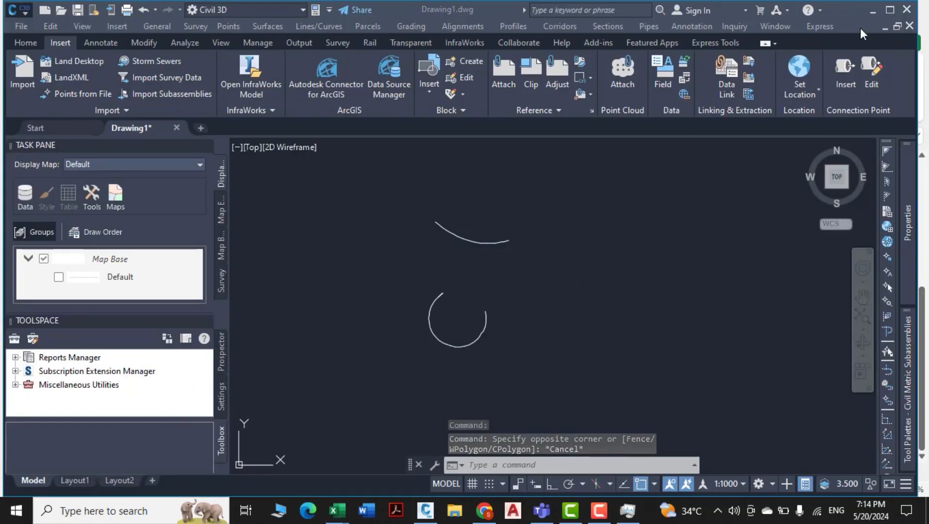